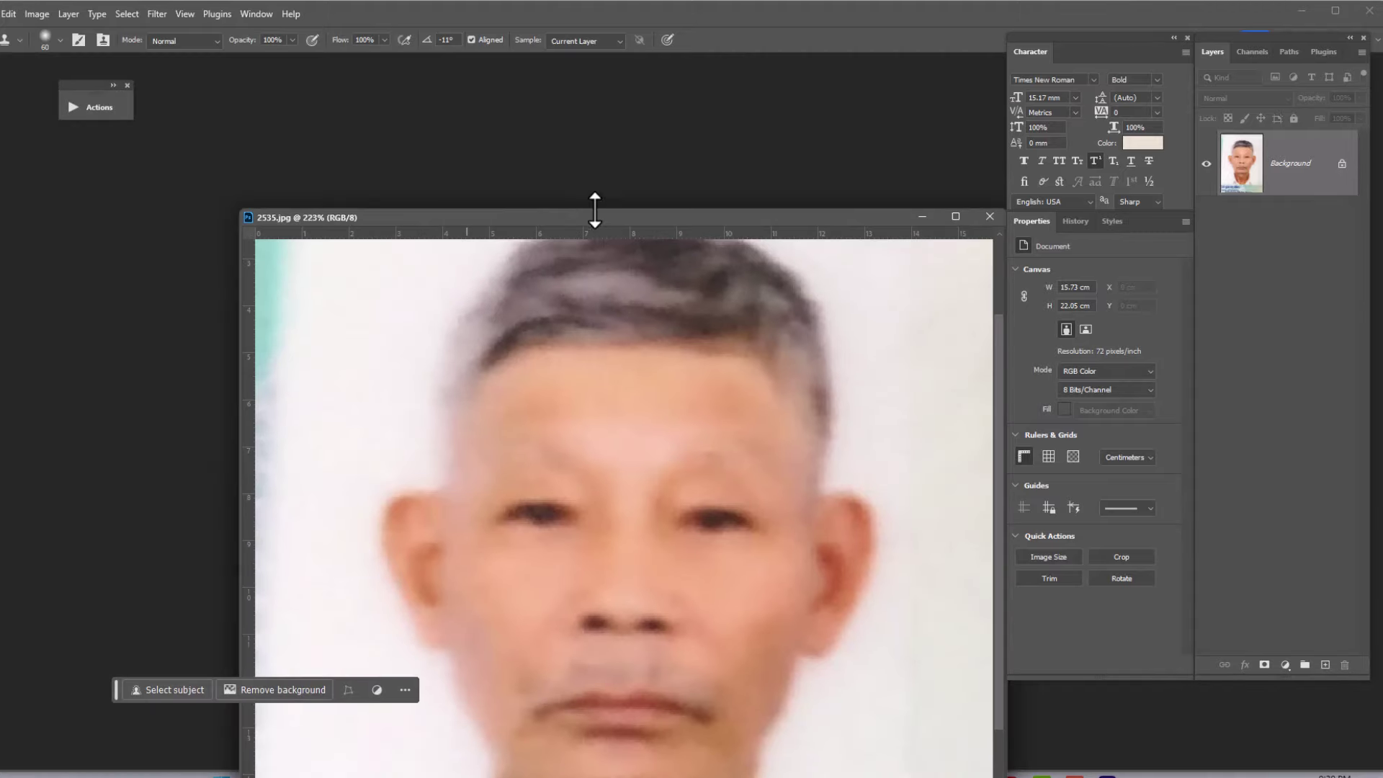
- Confirm in Image Size that the blurry portrait is 446 × 625 px at 72 ppi
right_click(586, 213)
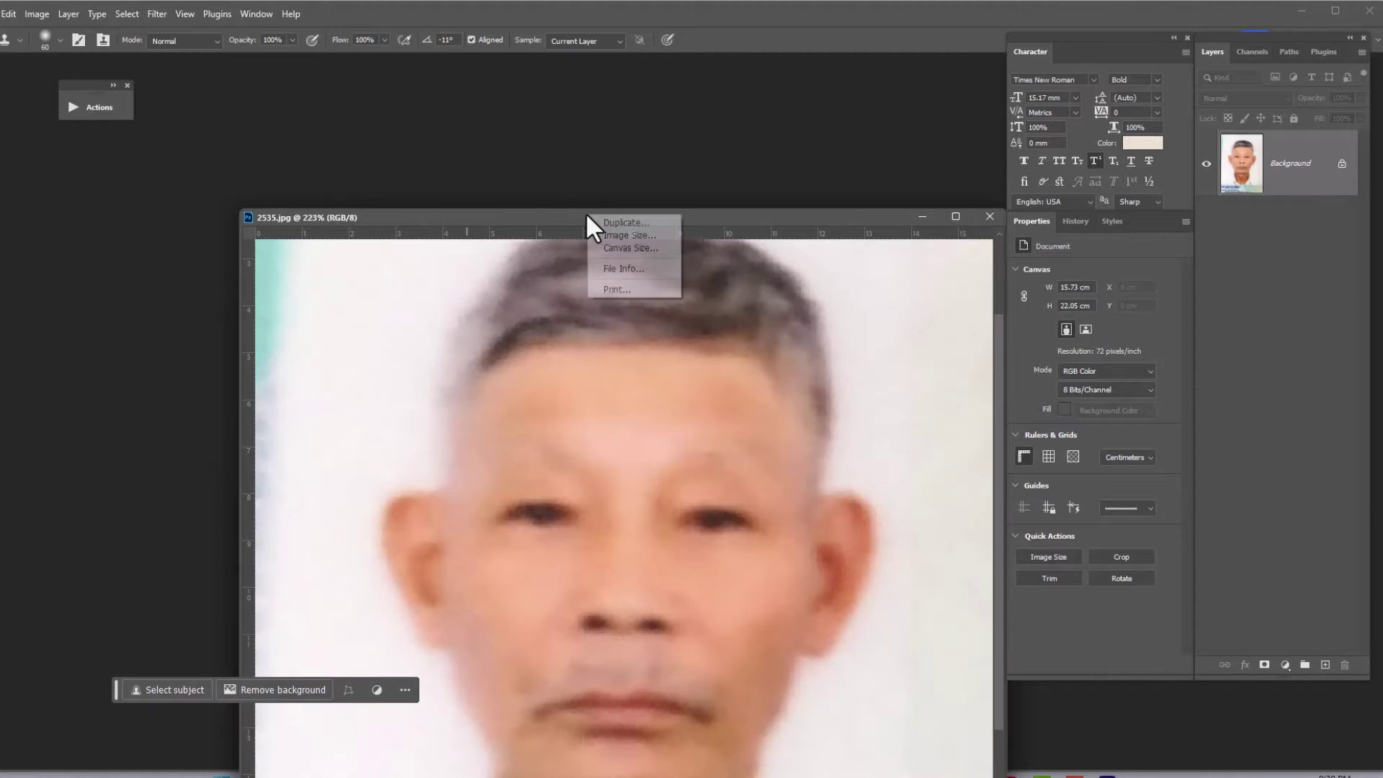
left_click(616, 235)
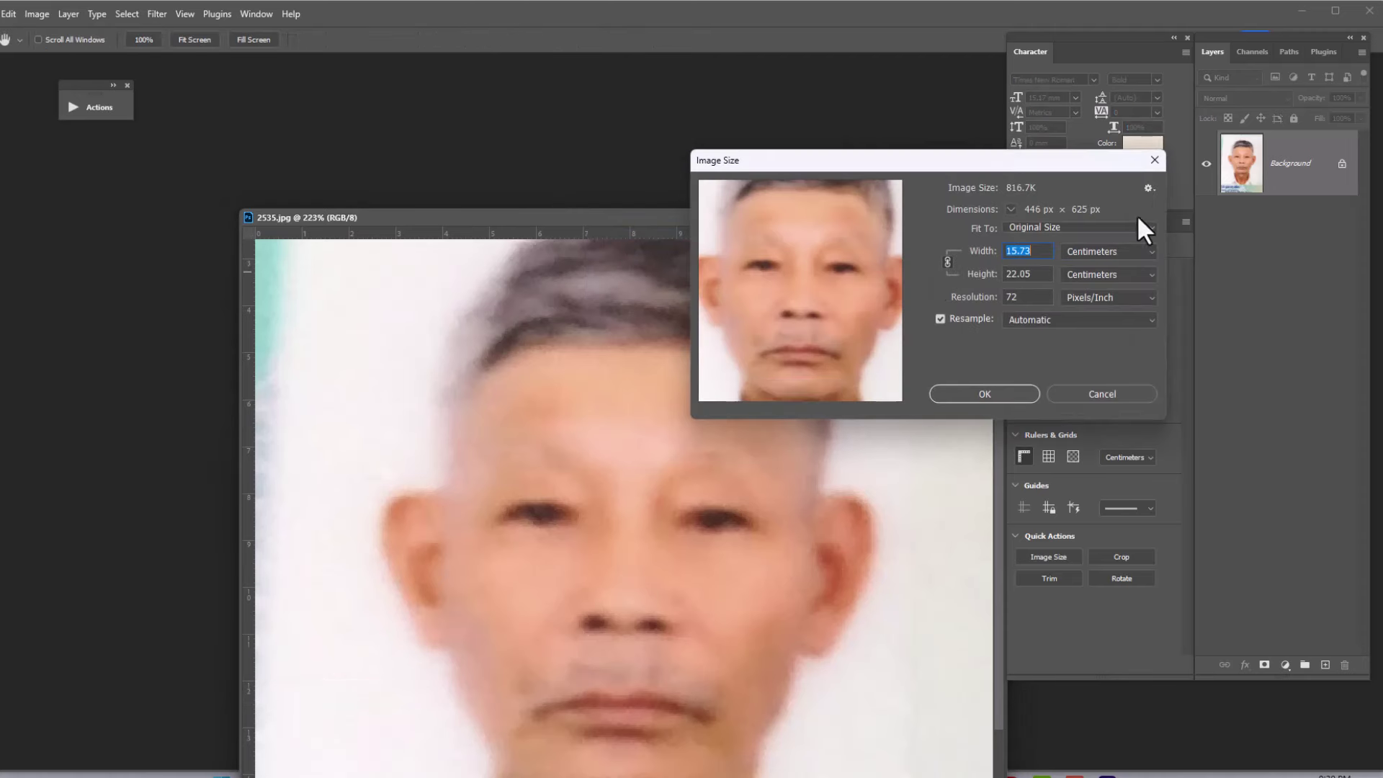
left_click(985, 395)
key("s")
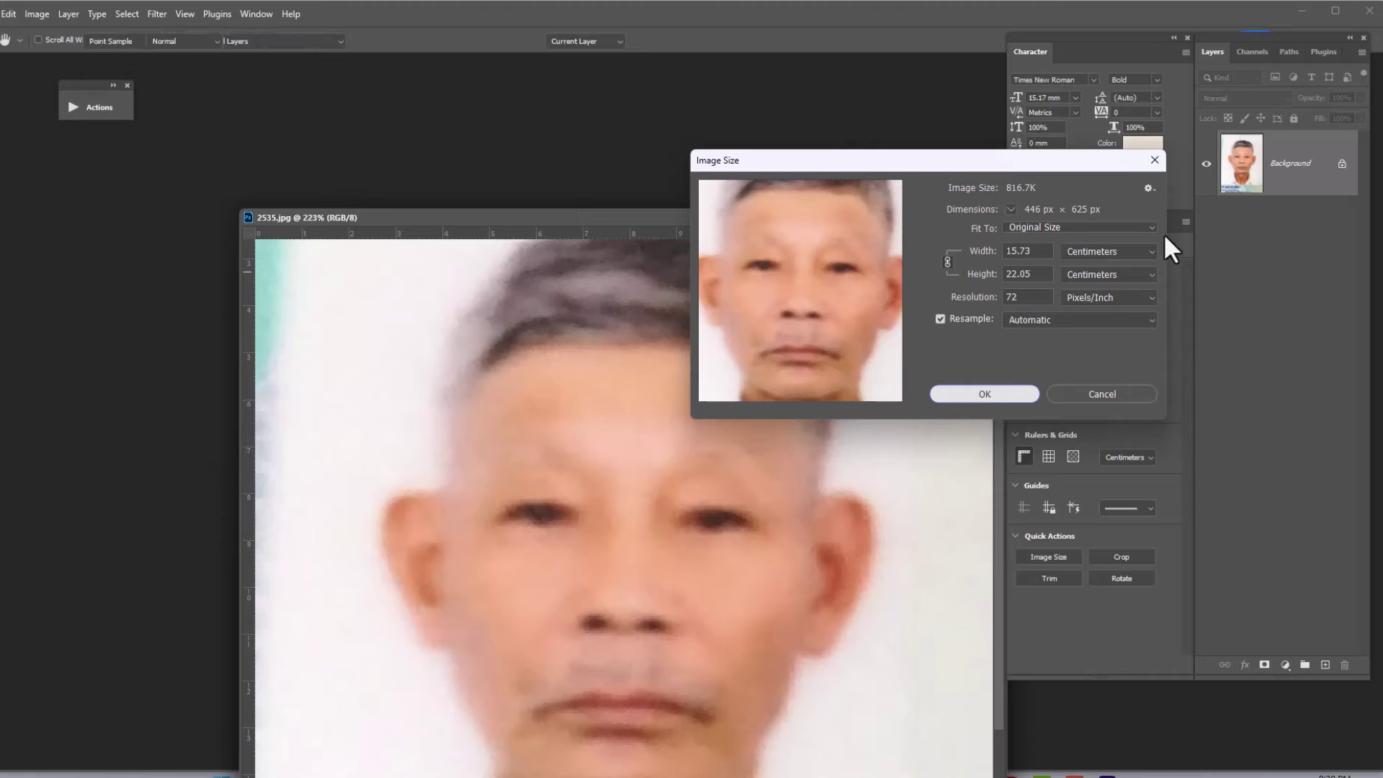
left_click(762, 304)
- Dismiss the clone-source error and dock the portrait window as a tab
left_click(628, 304)
key("v")
left_click_drag(688, 218, 667, 187)
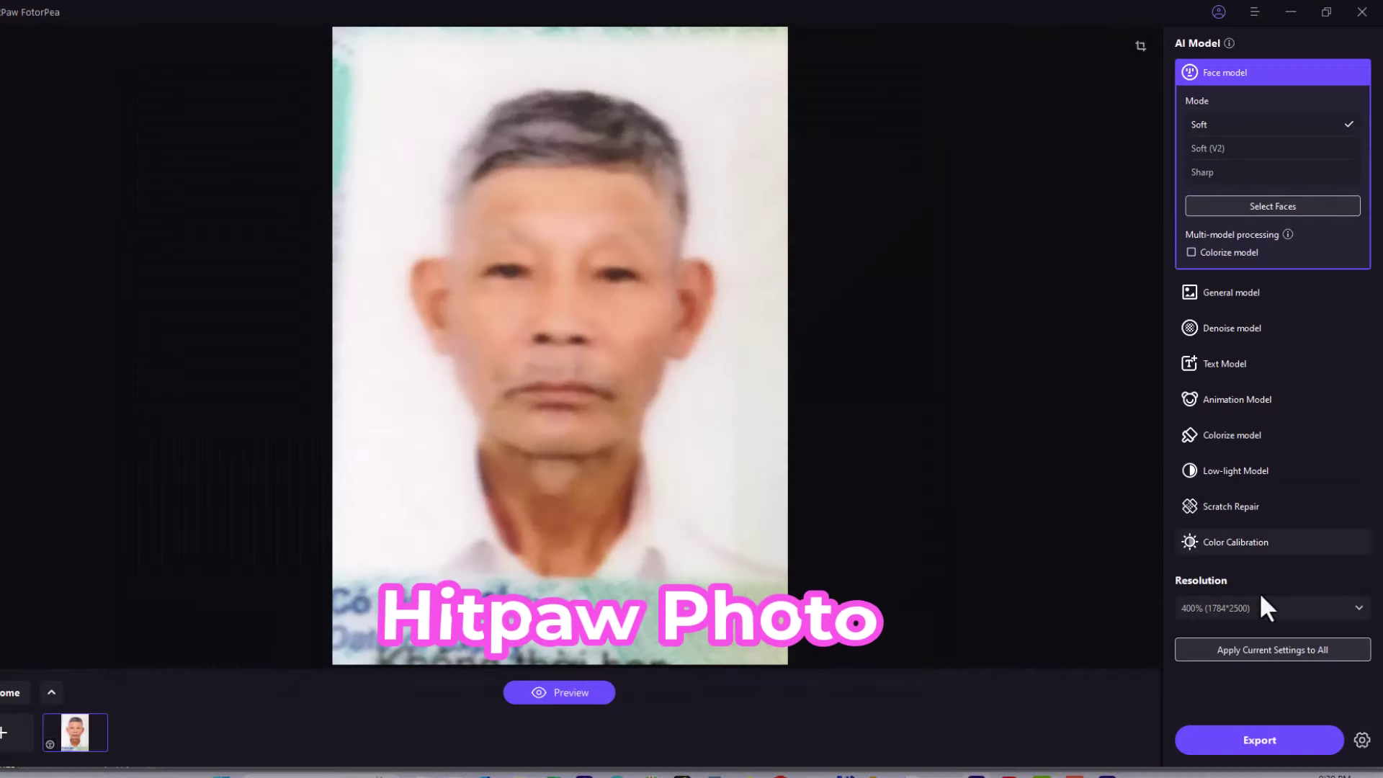
- Set the output resolution to 800% (3568×5000) and preview the sharpened face beside the original
left_click(1239, 607)
left_click(1217, 701)
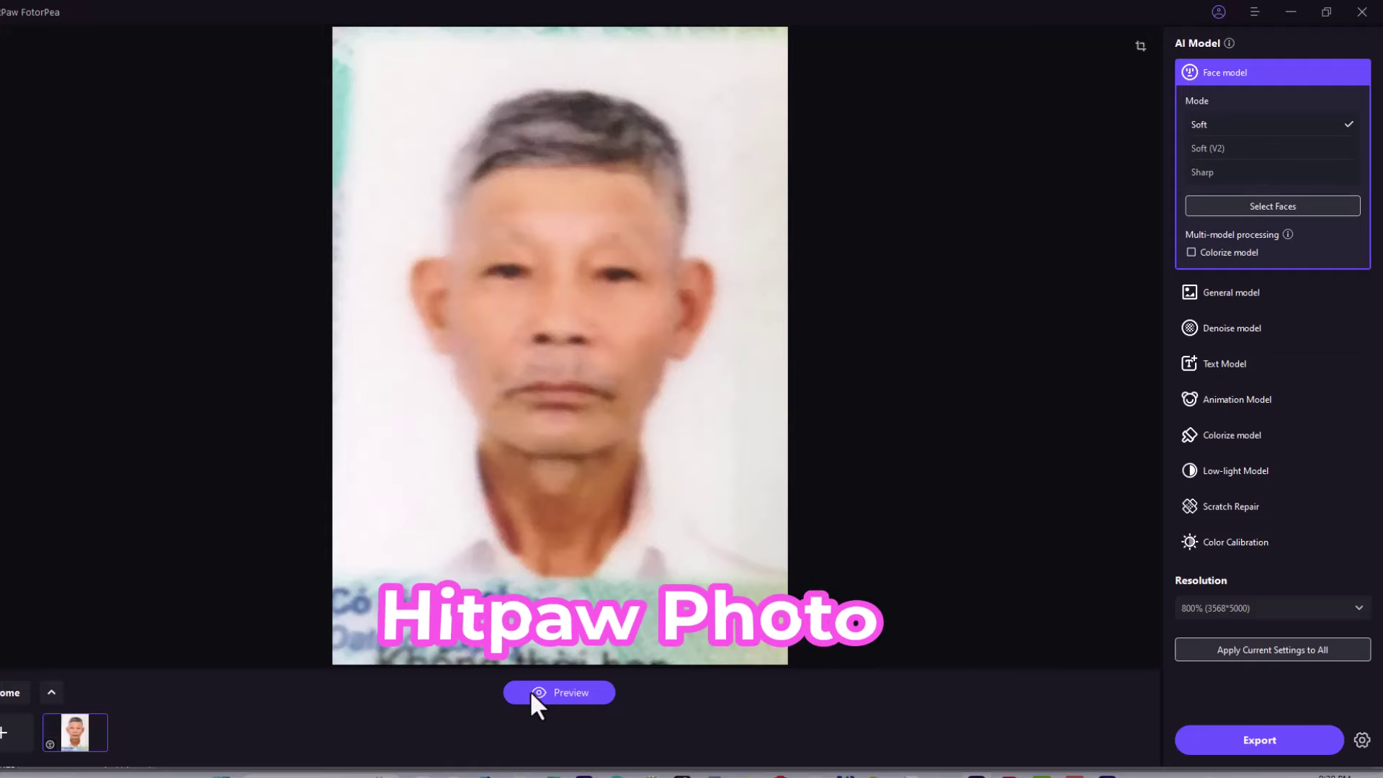
left_click(576, 693)
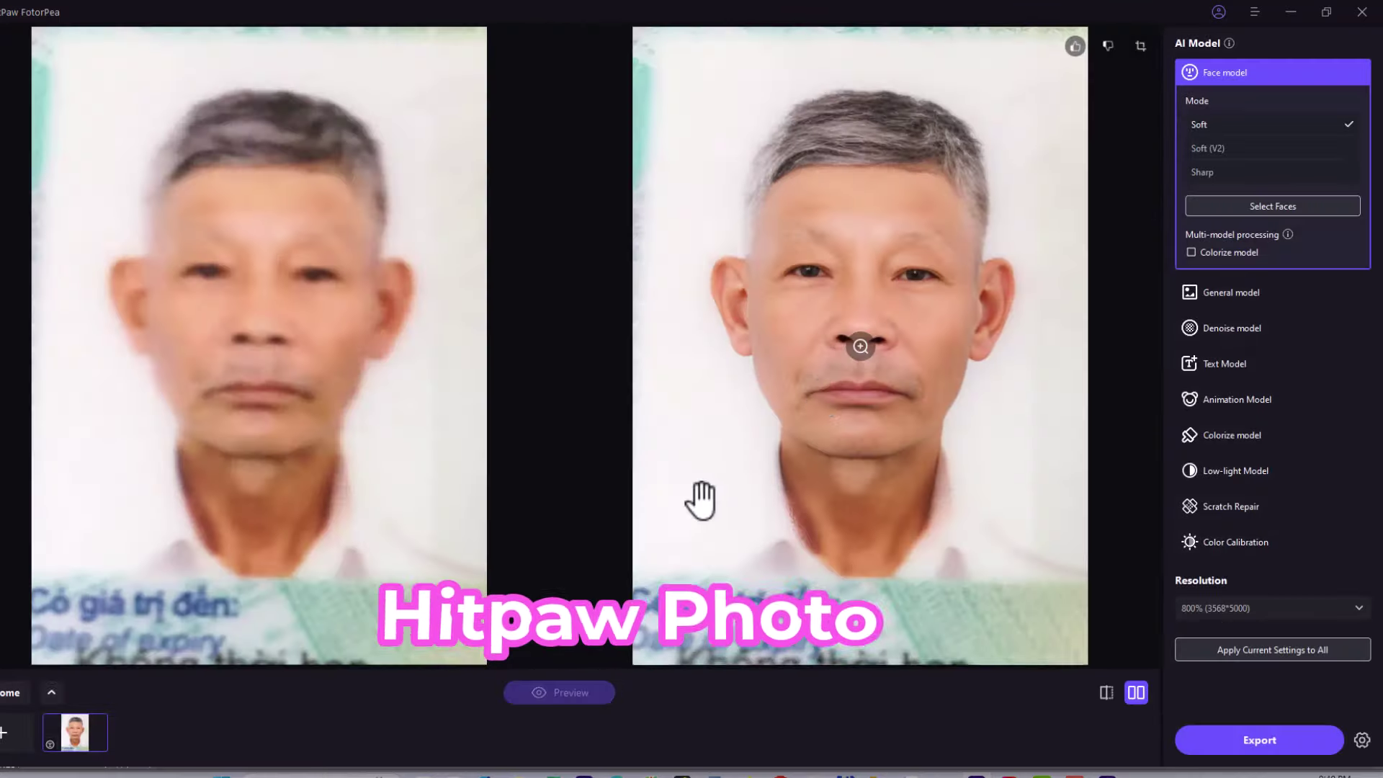
scroll(897, 317, "up", 3)
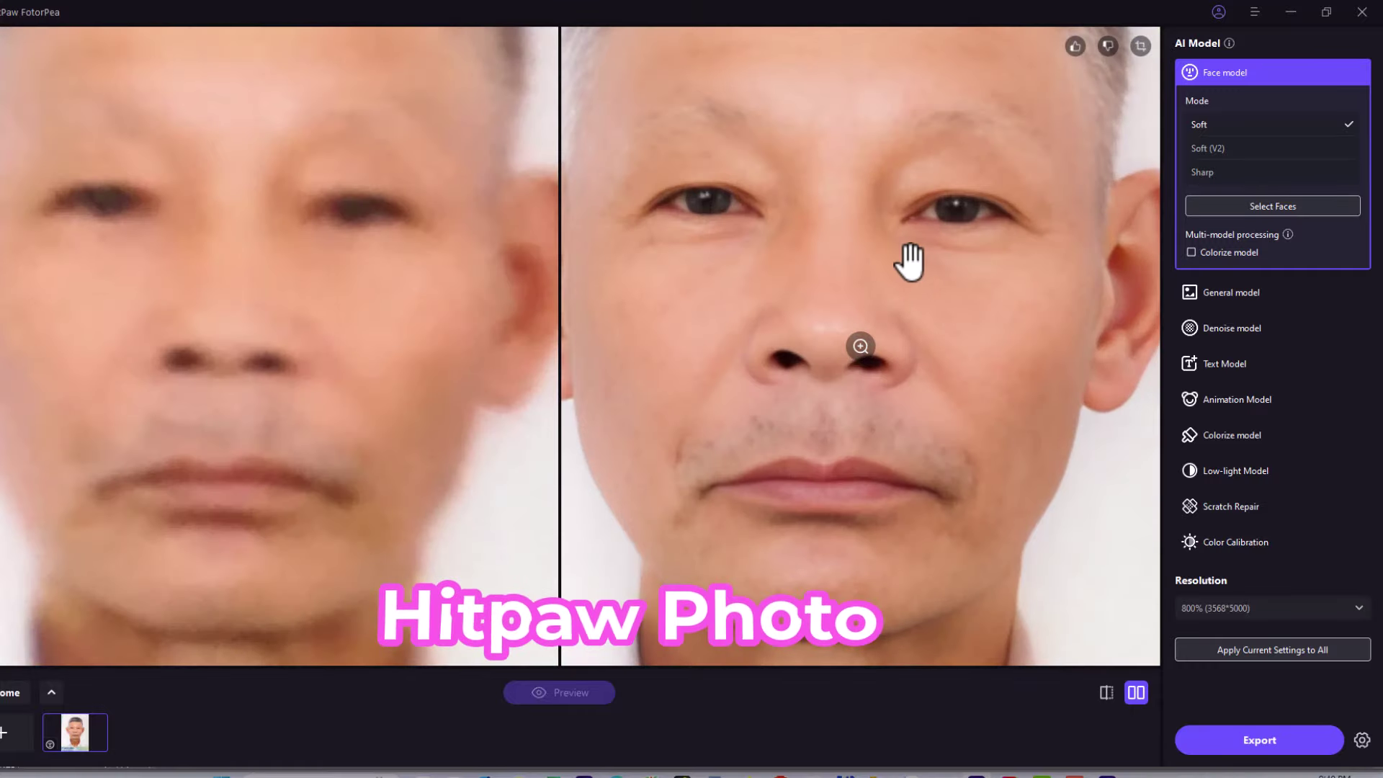
scroll(560, 410, "down", 3)
scroll(1104, 297, "up", 3)
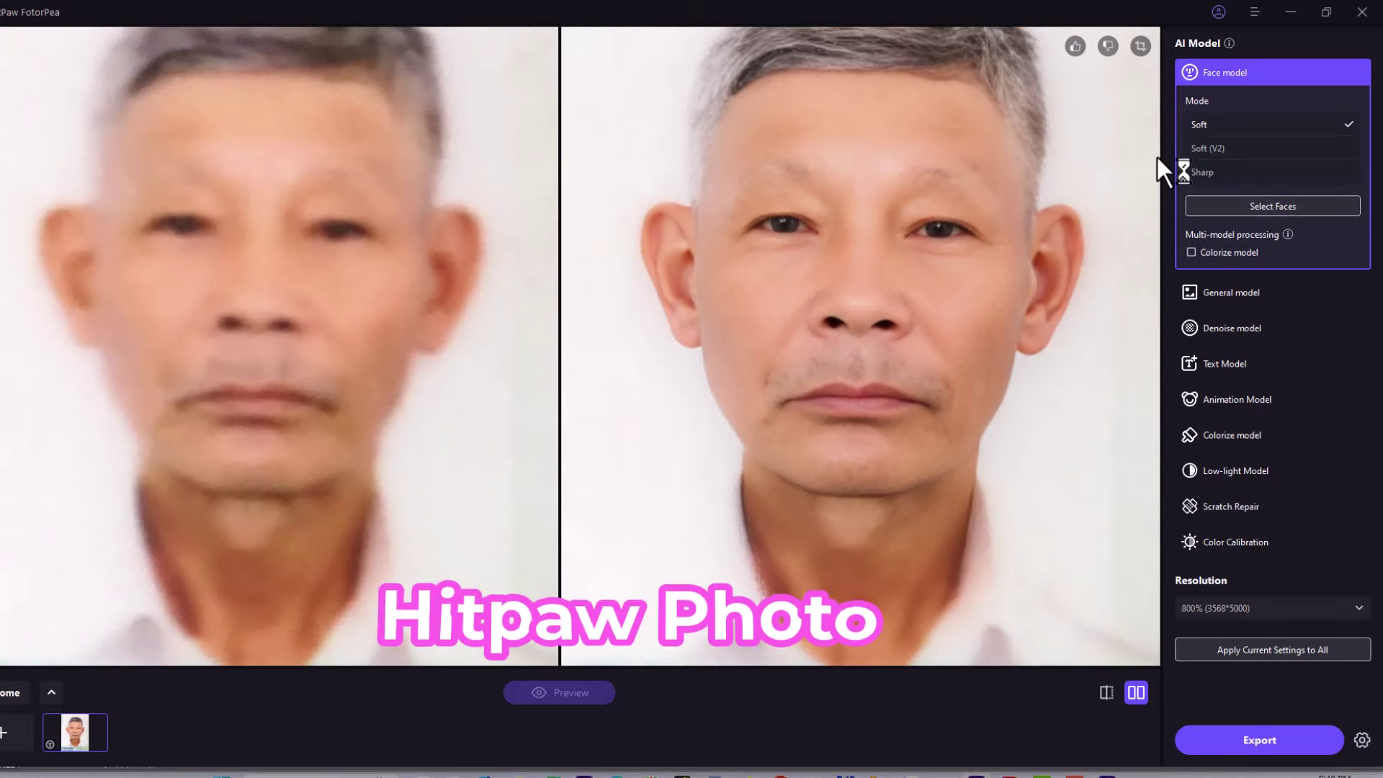
left_click(1237, 202)
- Export the 3568×5000 enhanced portrait and open 2535_214106 in Photoshop
left_click(1259, 739)
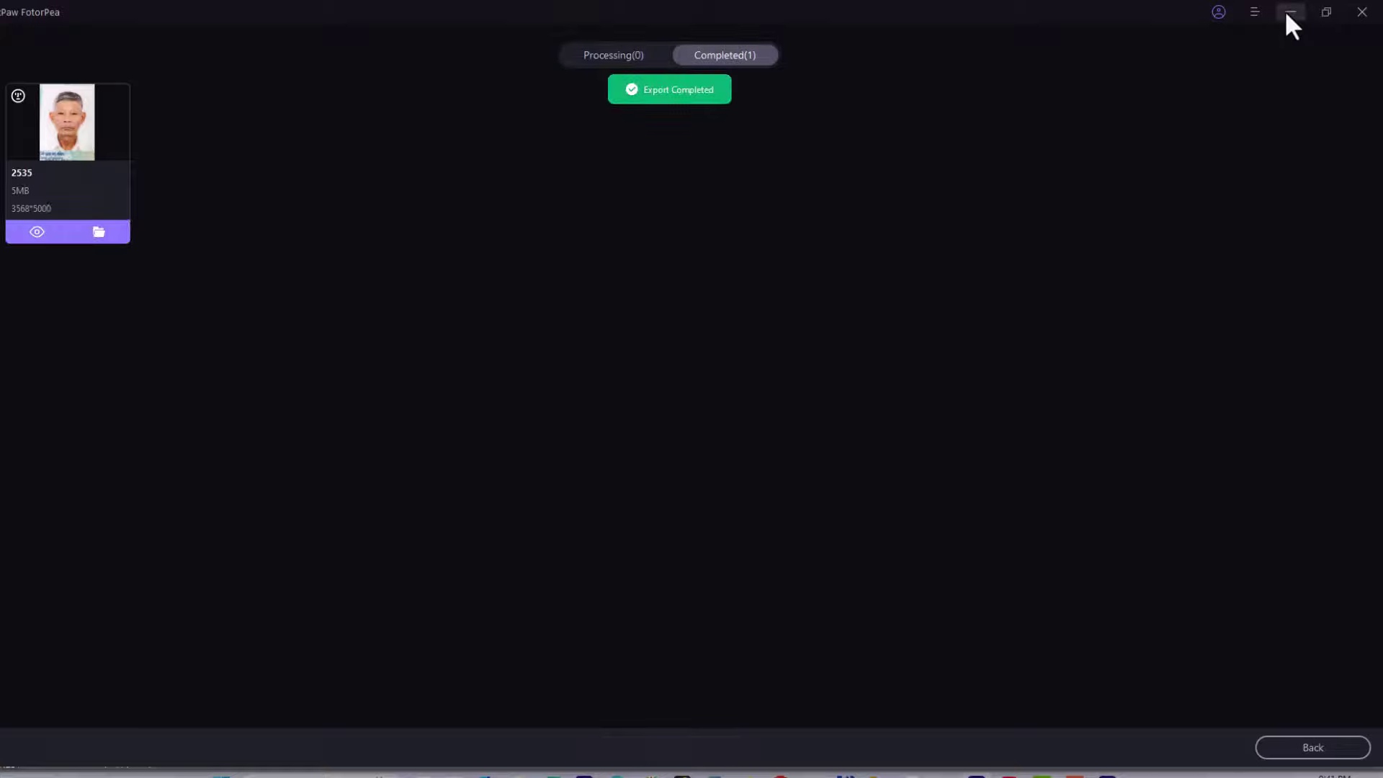
left_click(1290, 12)
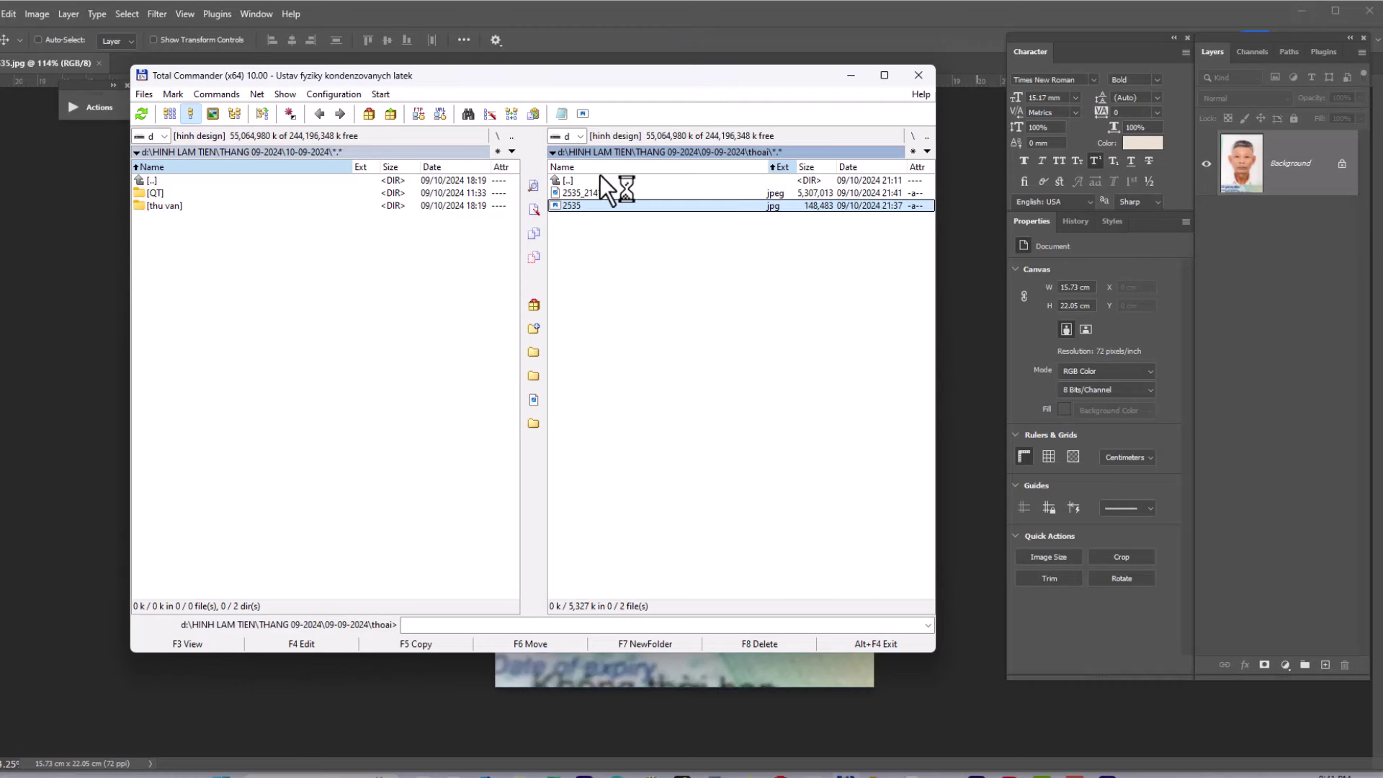
left_click(585, 193)
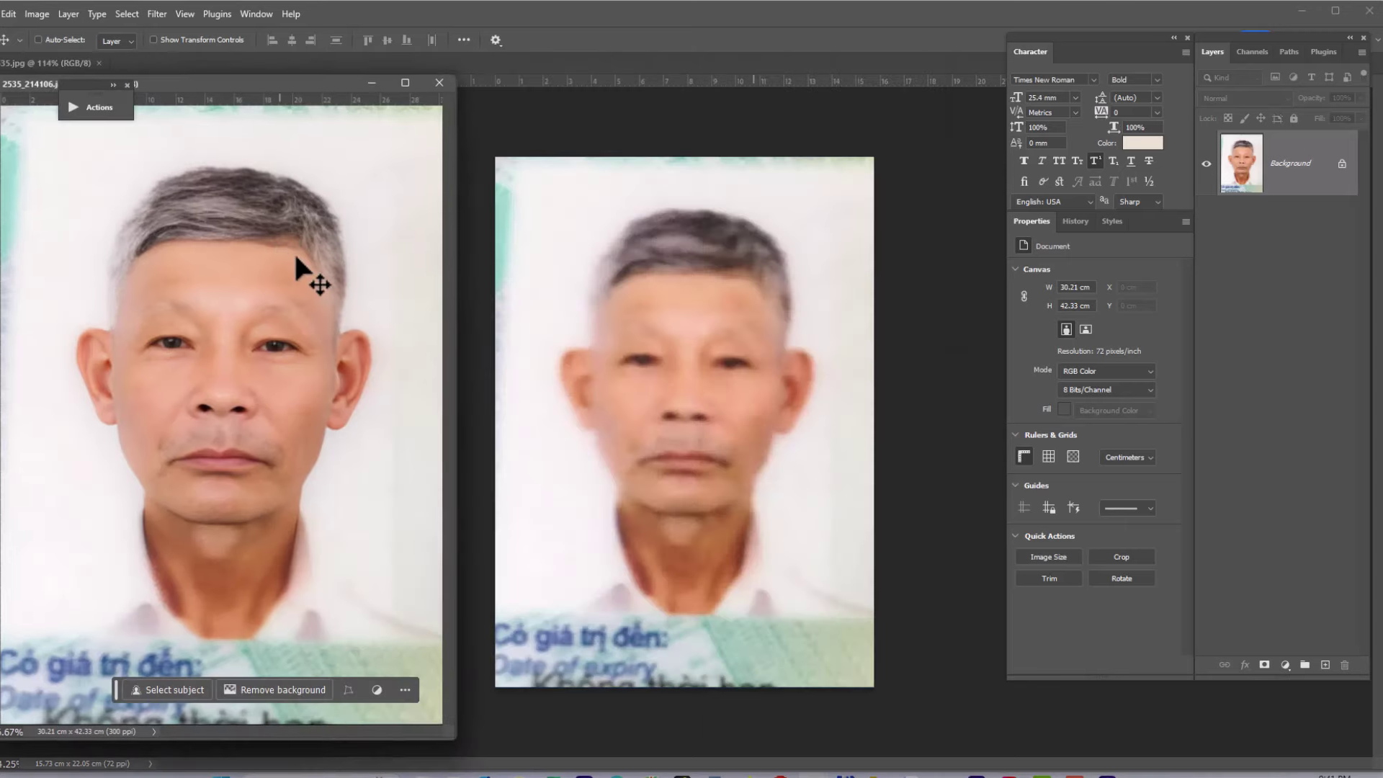
- Crop the original portrait with the 15 × 21 cm, 300 ppi preset
key("Tab")
scroll(315, 382, "down", 1)
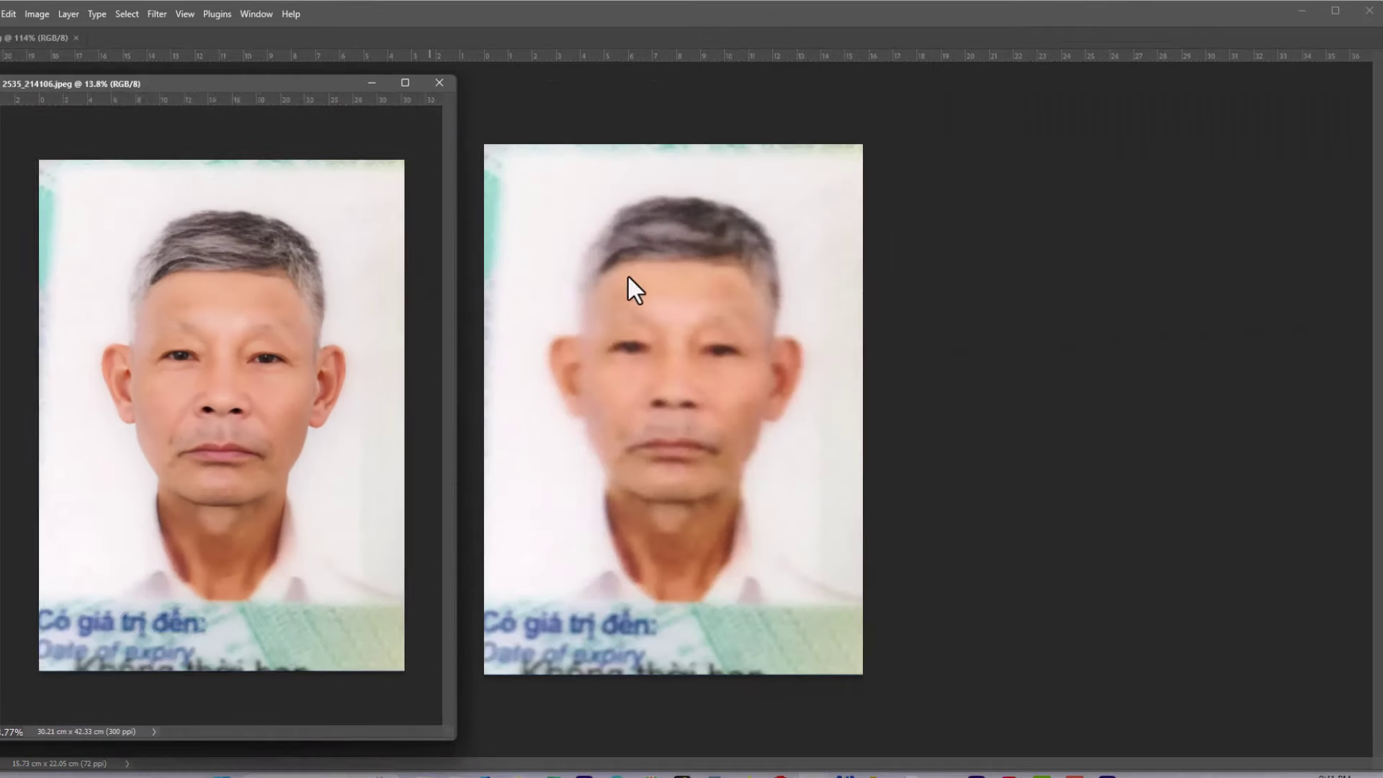
key("ctrl+0")
key("c")
right_click(675, 244)
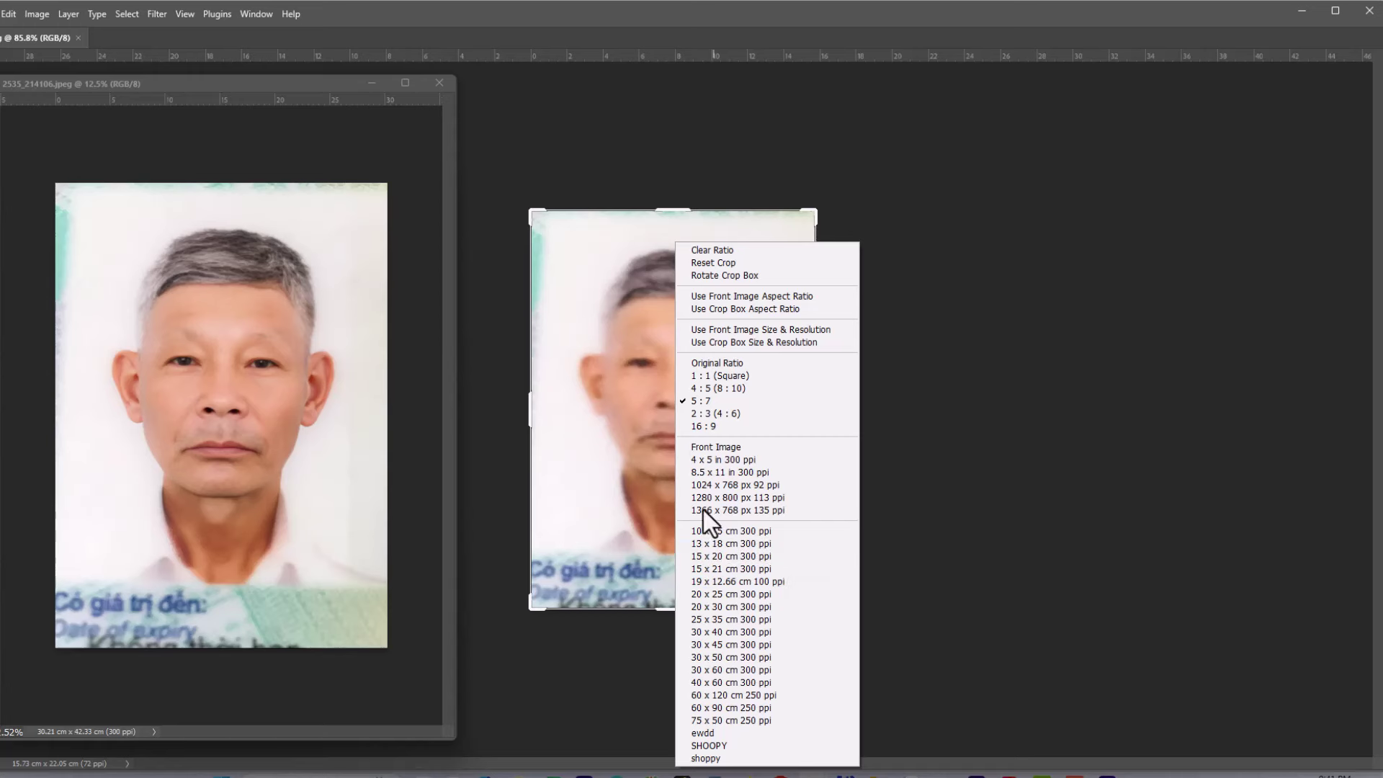
left_click(707, 569)
key("Return")
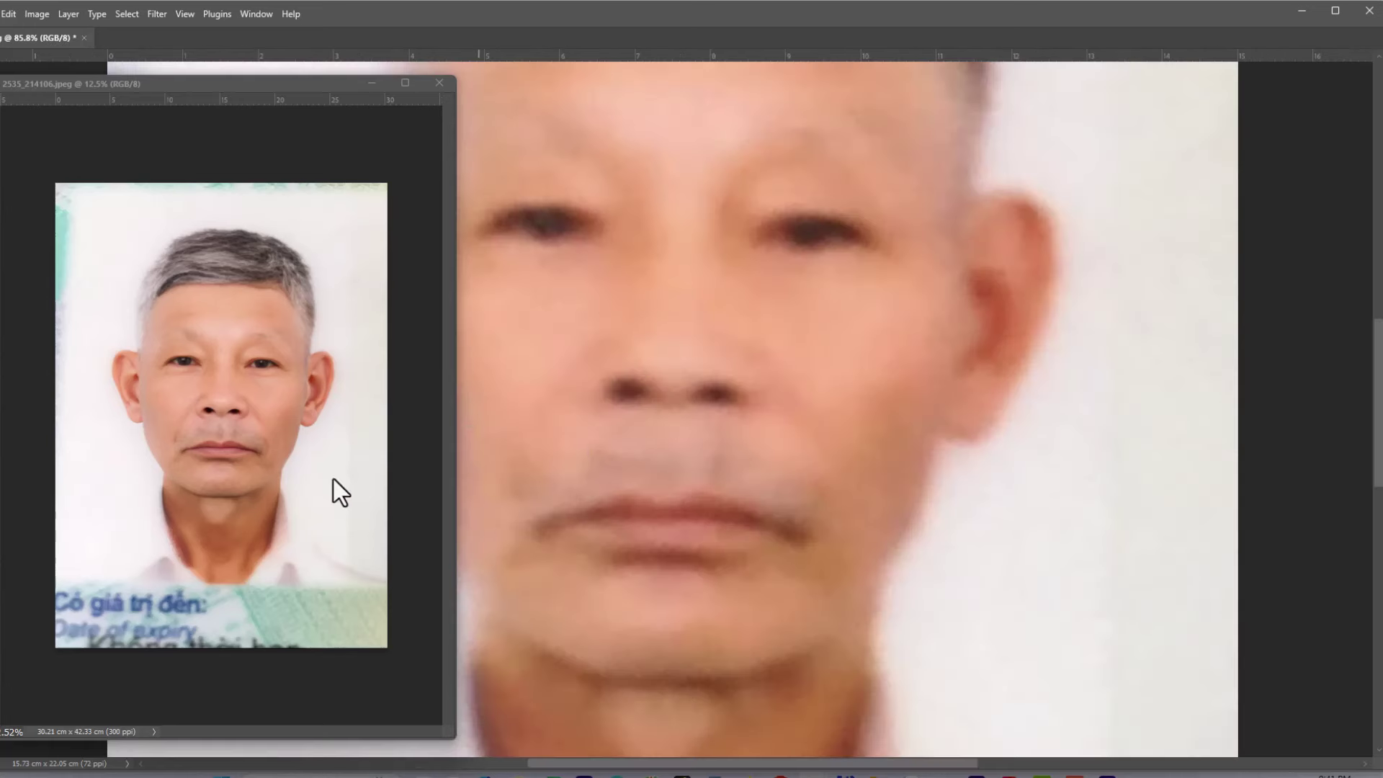
- Drag the enhanced photo into the cropped 2535.jpg as Layer 1
scroll(263, 377, "down", 1)
key("ctrl+0")
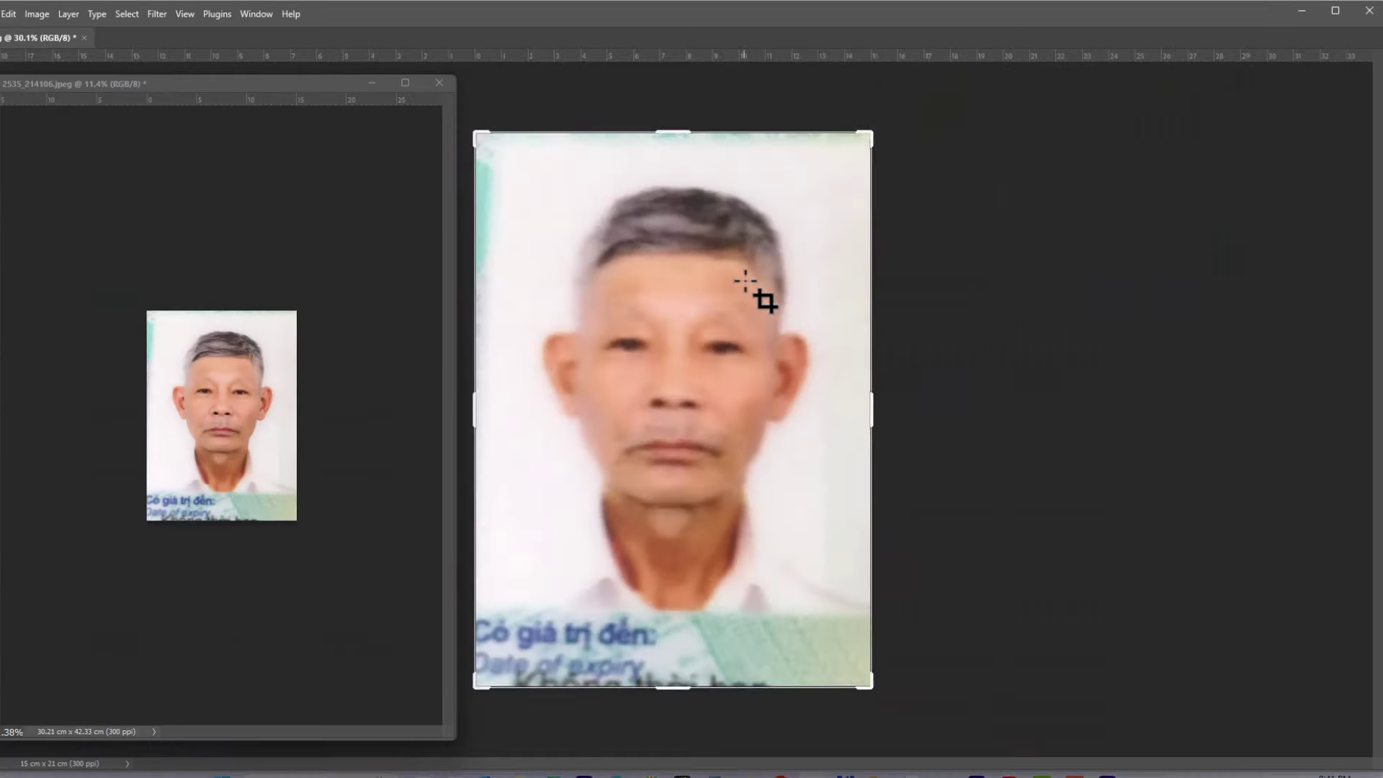
key("v")
left_click_drag(260, 467, 697, 333)
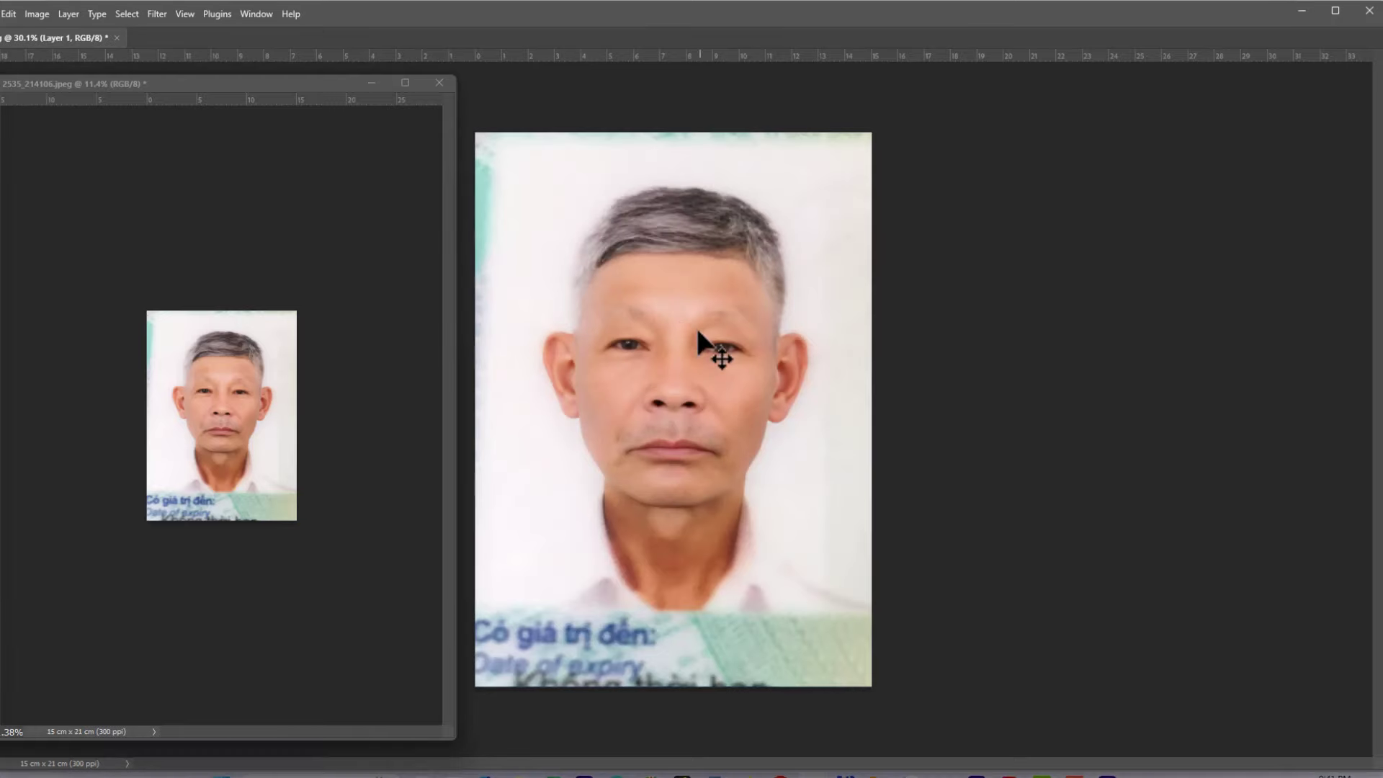
left_click(248, 417)
key("ctrl+Tab")
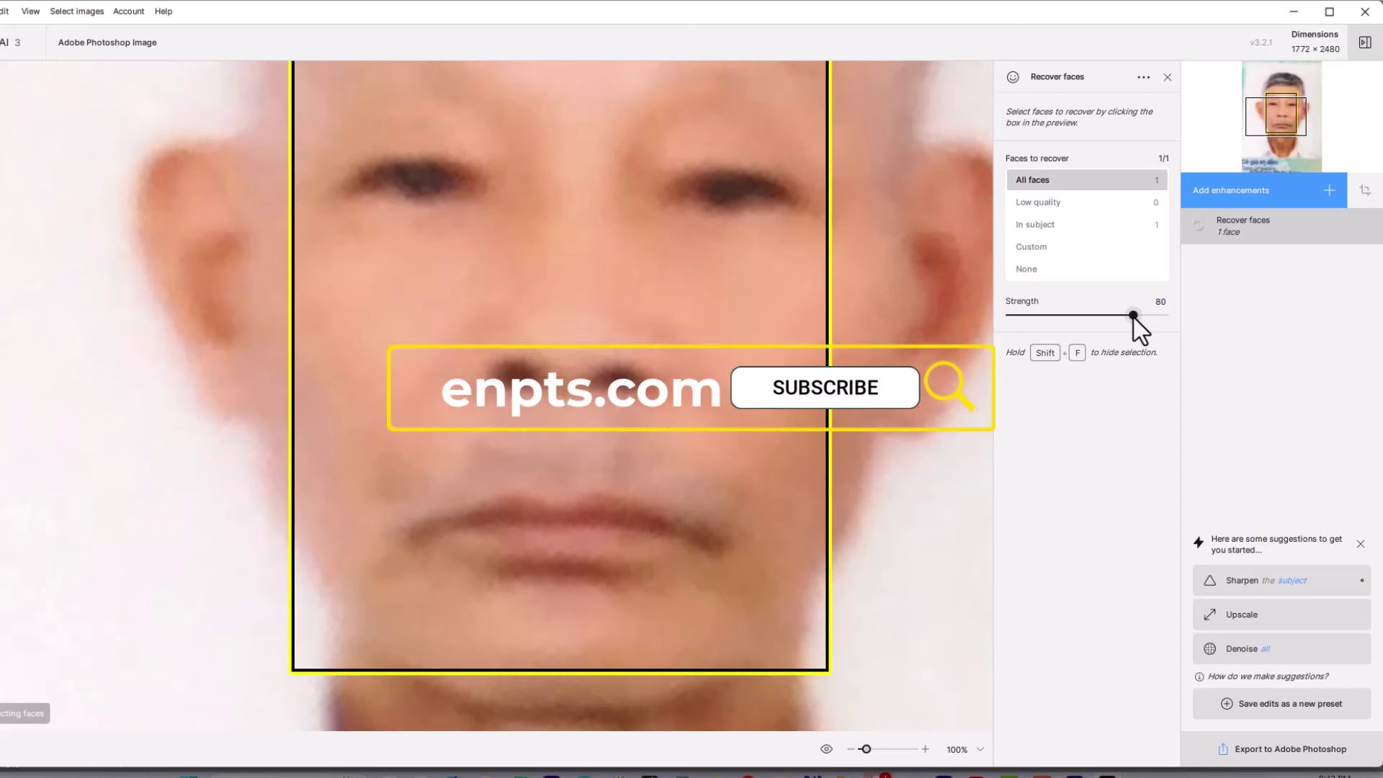
- Send the face recovered at strength 80 back to Photoshop as a new layer
left_click(1258, 748)
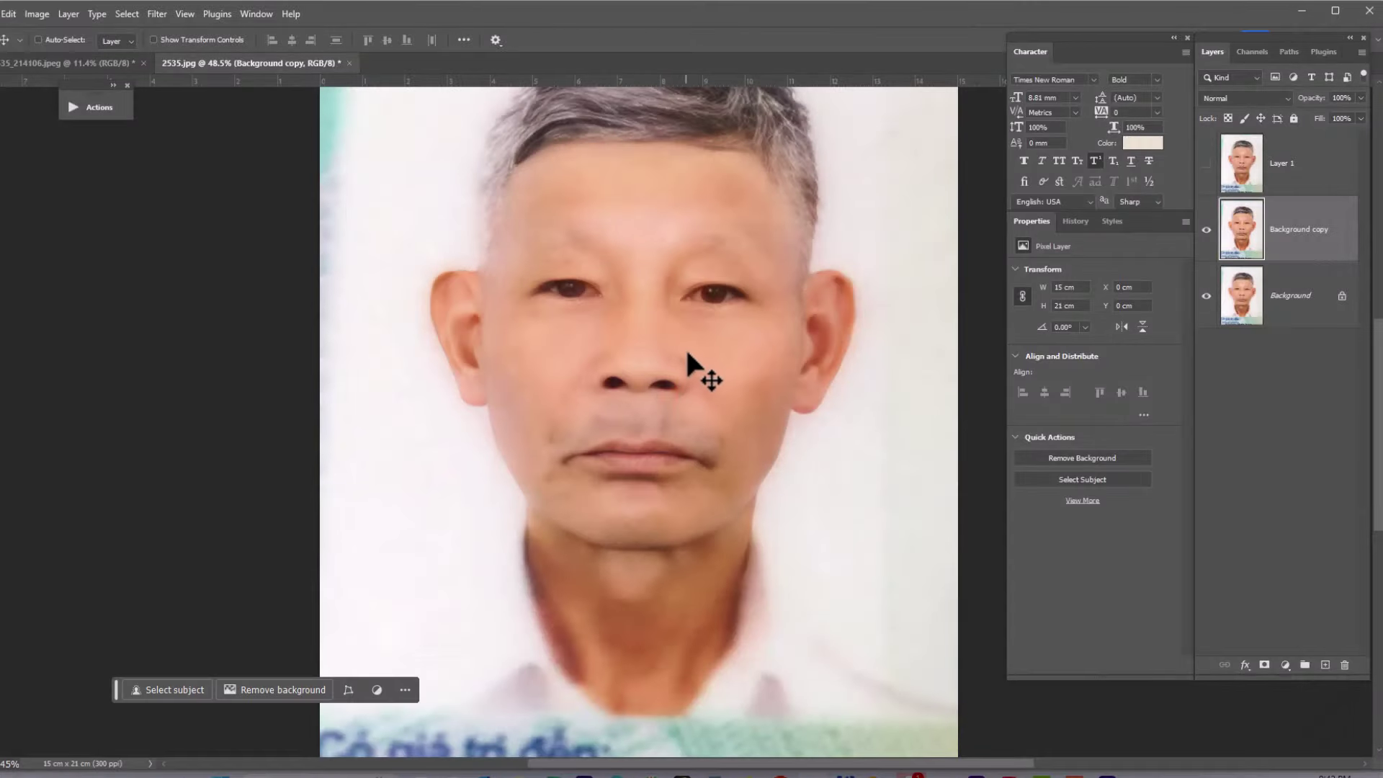
- Move Layer 1 below Background copy, set the eraser to 125 and Layer 1 opacity to 100%
scroll(754, 242, "up", 2)
mouse_move(1275, 162)
left_mouse_down()
mouse_move(1268, 230)
mouse_move(1225, 163)
left_mouse_up()
scroll(649, 609, "up", 3)
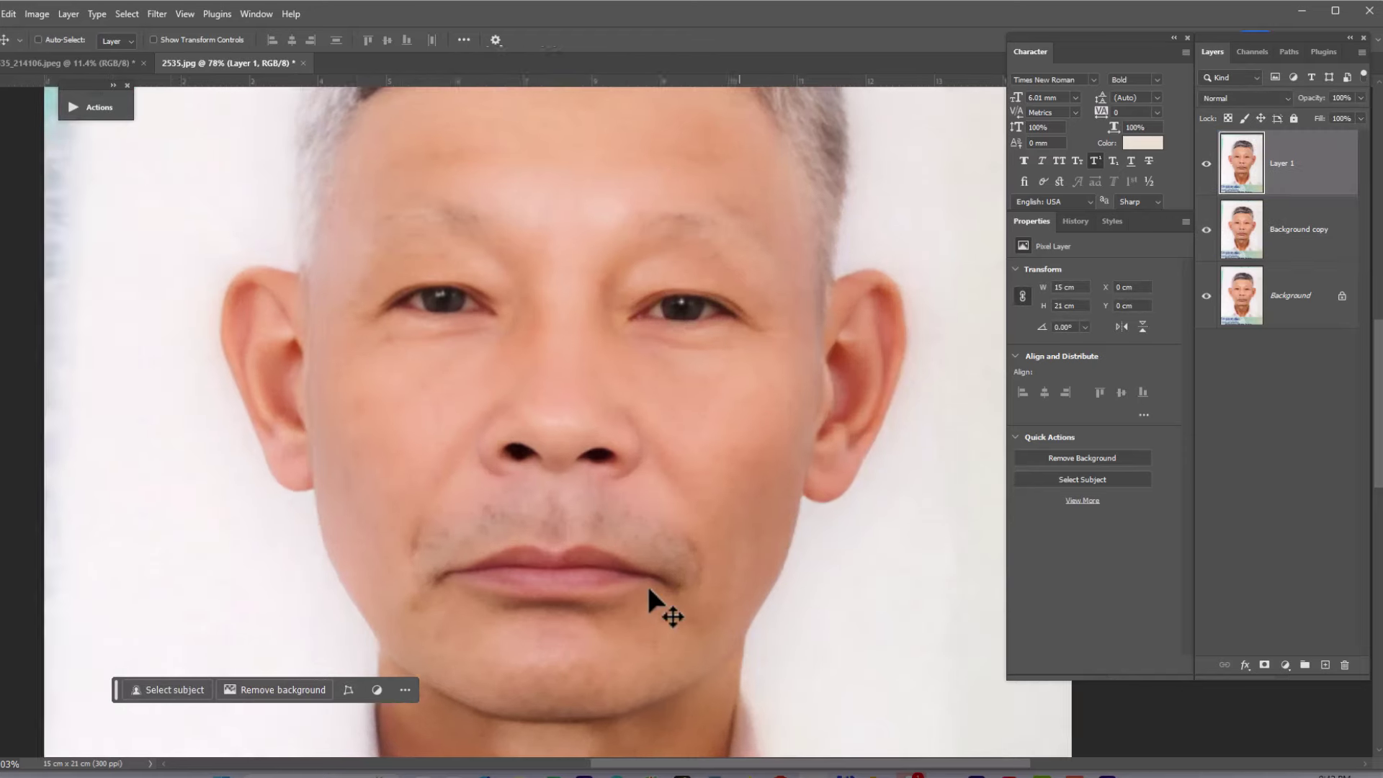
key("e")
scroll(544, 580, "down", 2)
scroll(556, 587, "down", 1)
key("bracketleft")
key("bracketleft")
key("bracketleft")
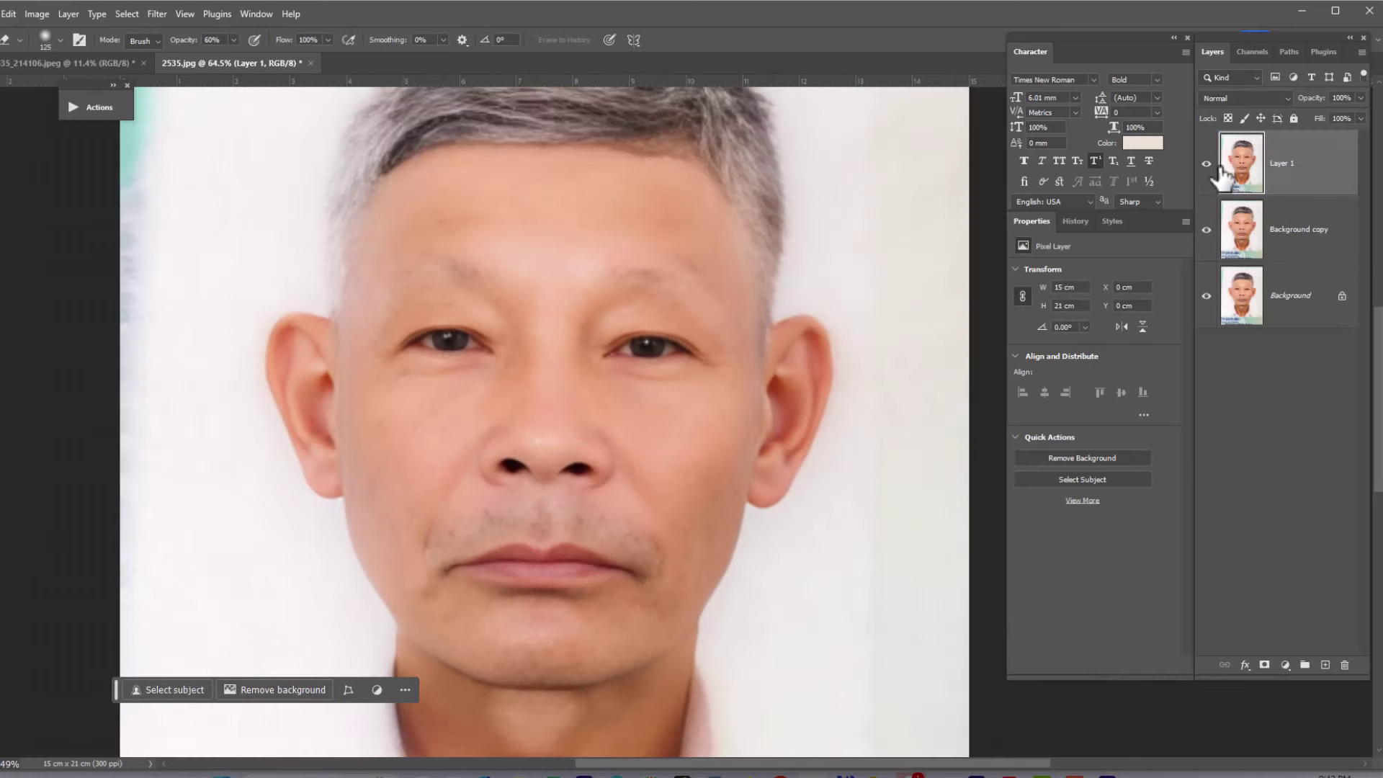
left_click(1360, 98)
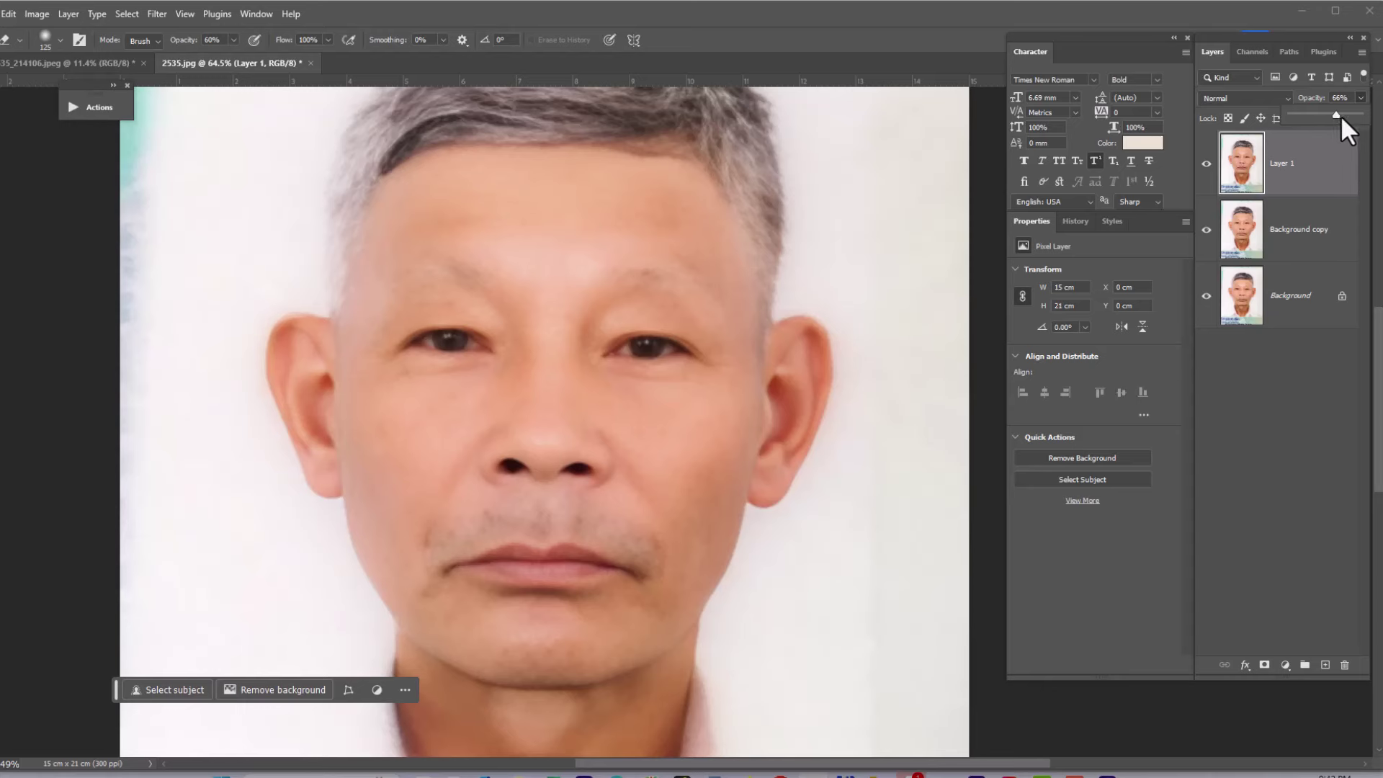
left_click_drag(1341, 115, 1365, 116)
scroll(580, 439, "up", 1)
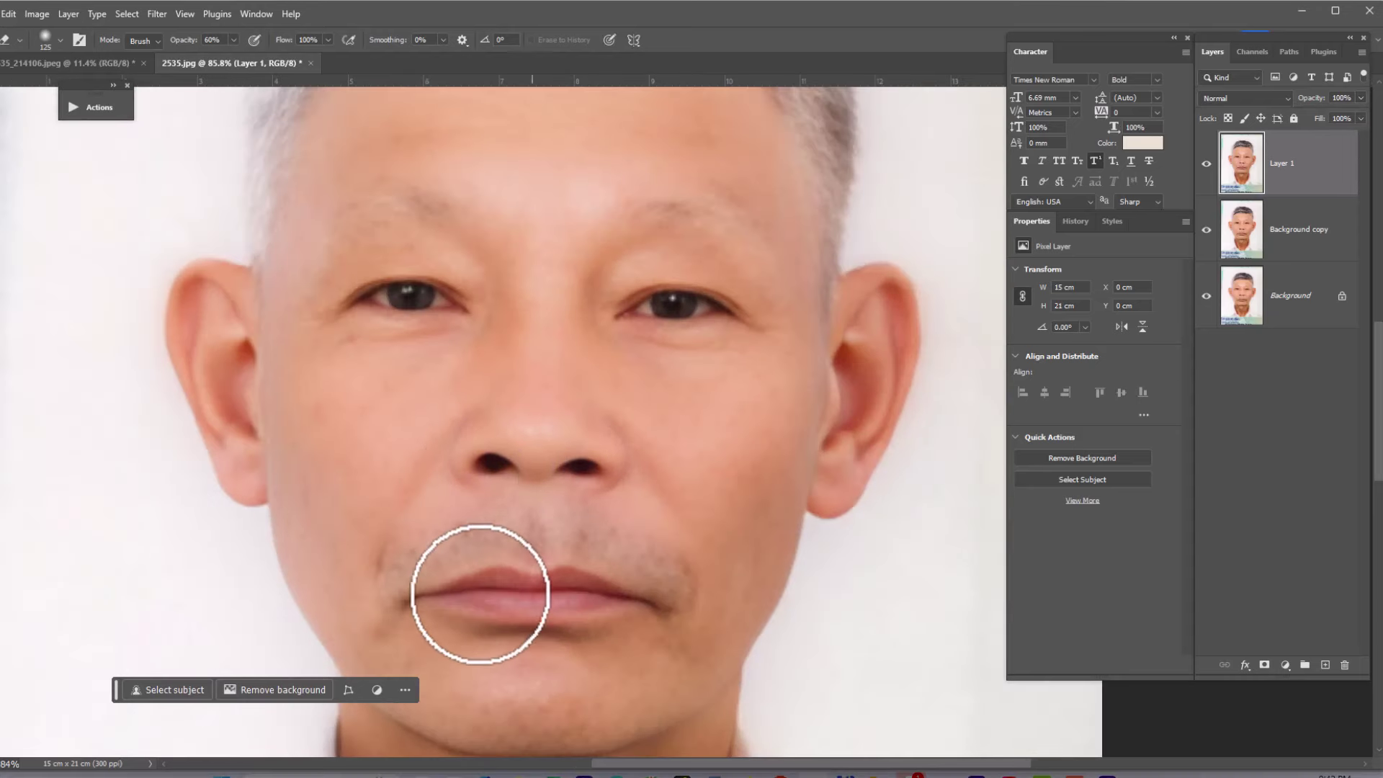
left_click_drag(475, 587, 597, 534)
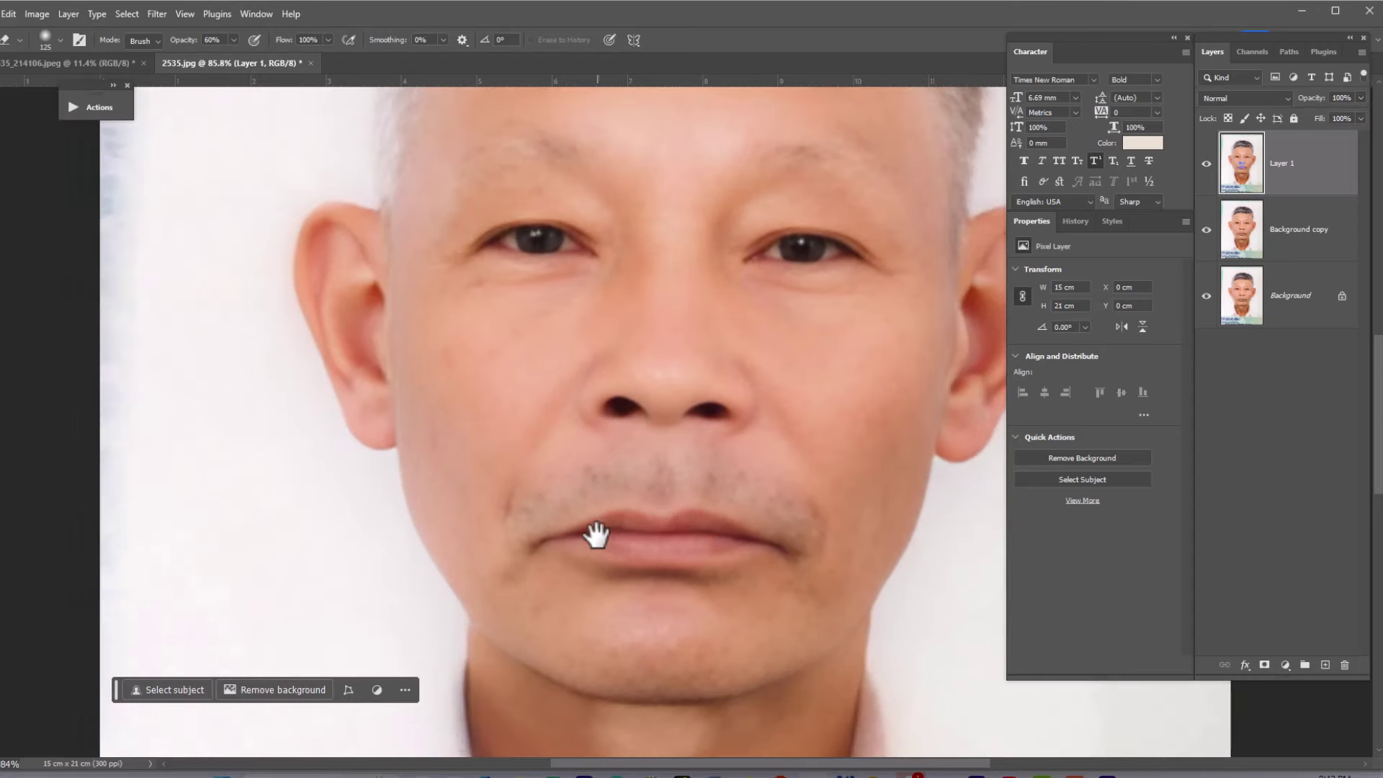
- Duplicate the Background layer to the top as Background copy 2 and toggle it to compare
left_click(1275, 295)
key("ctrl+j")
left_click_drag(1268, 295, 1224, 209)
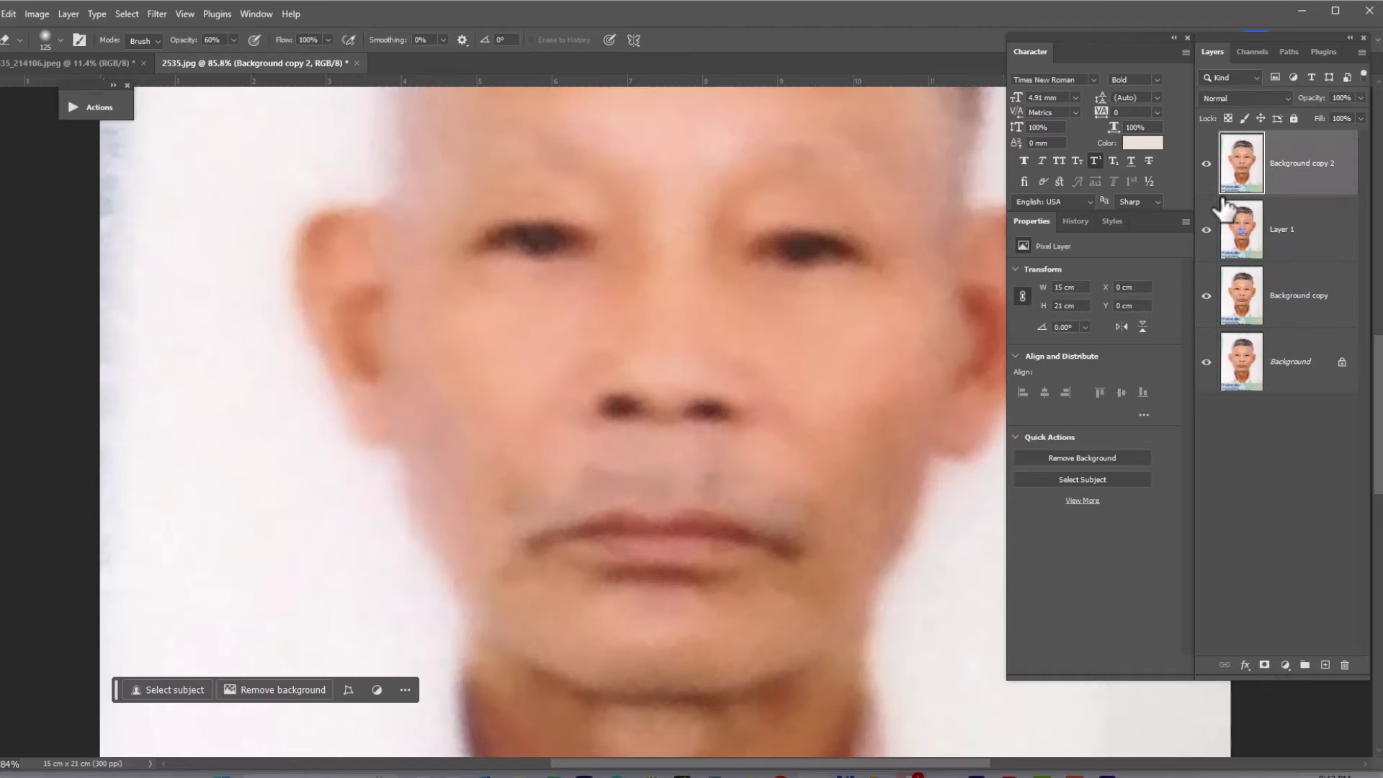
left_click(1206, 164)
left_click(1206, 164)
left_click(1205, 164)
left_click(1206, 164)
scroll(836, 336, "down", 3)
scroll(837, 336, "up", 1)
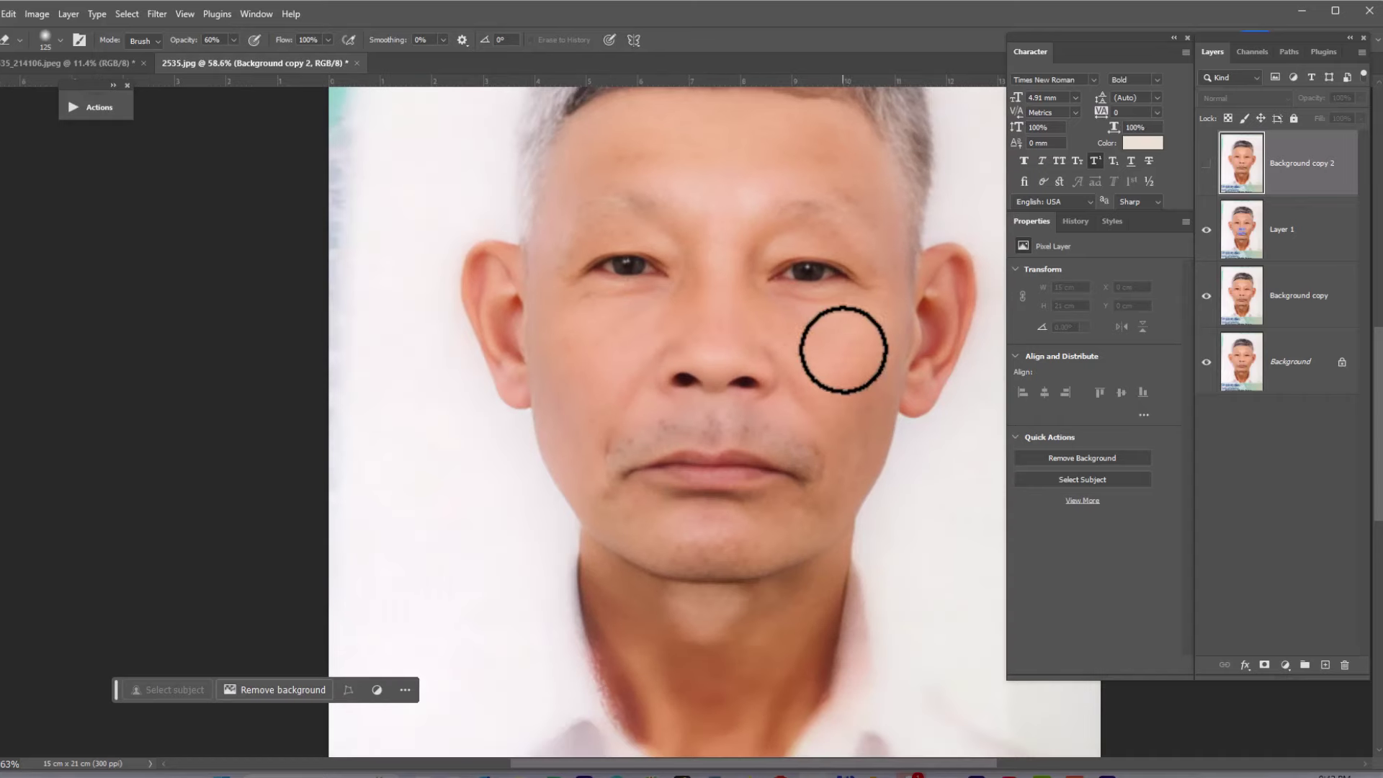
left_click_drag(840, 349, 769, 383)
- Toggle Layer 1 for comparison and keep its fill at 100%
left_click(1207, 230)
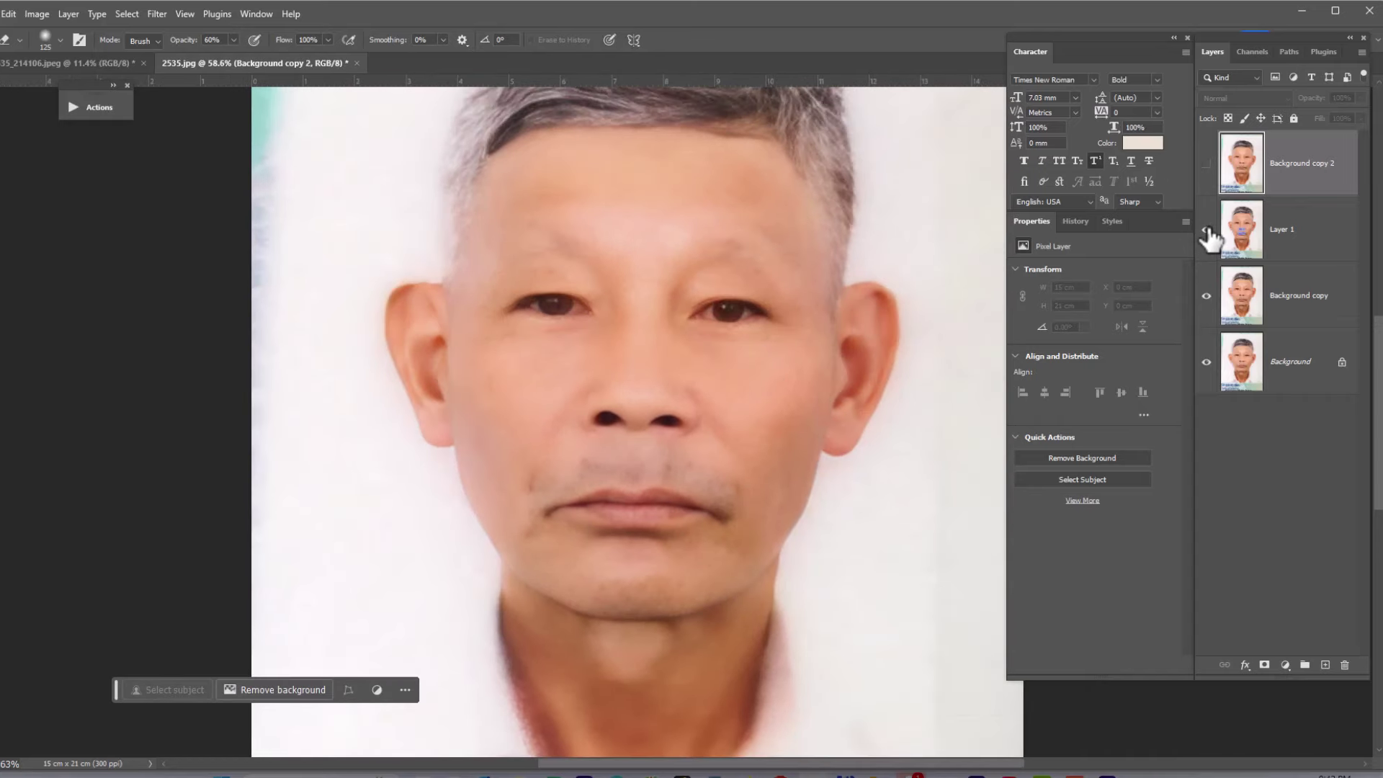
left_click(1207, 231)
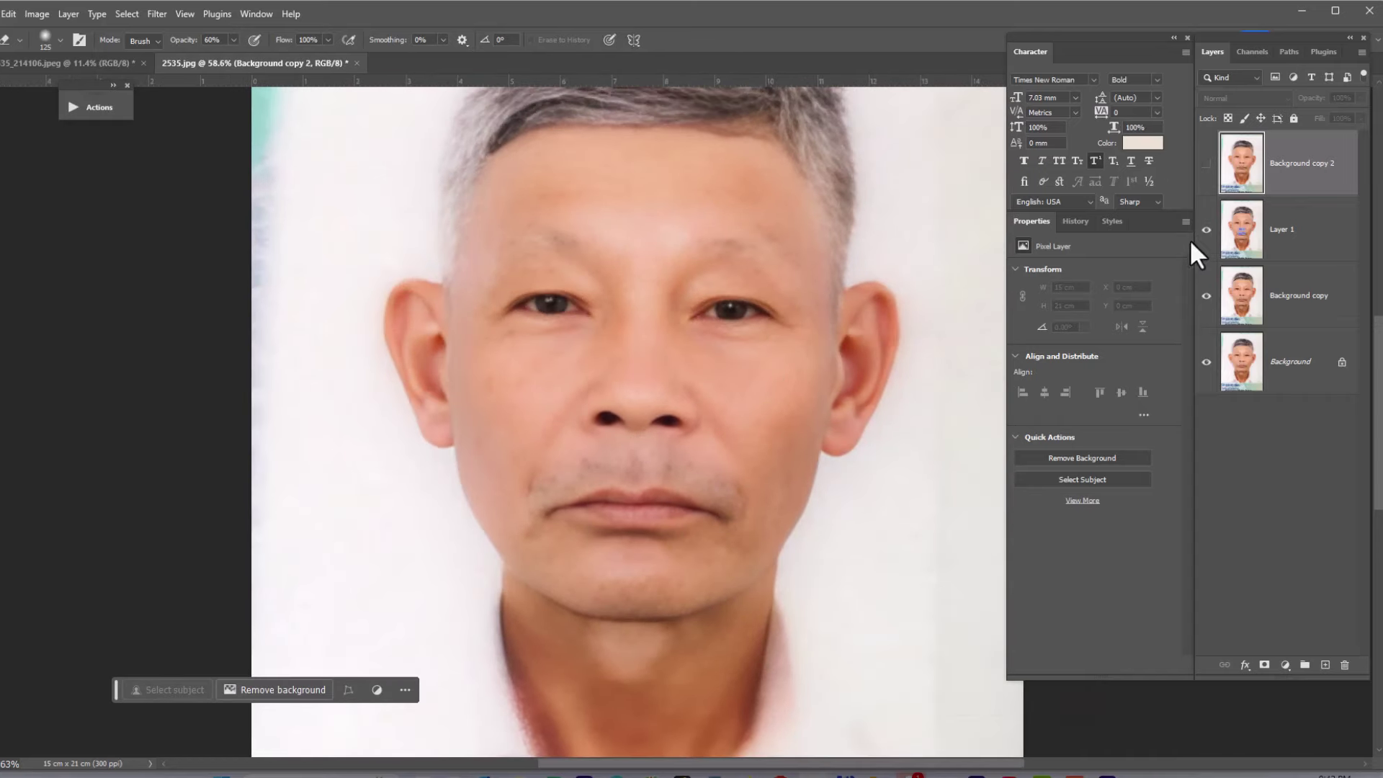
left_click(1275, 230)
left_click(1356, 115)
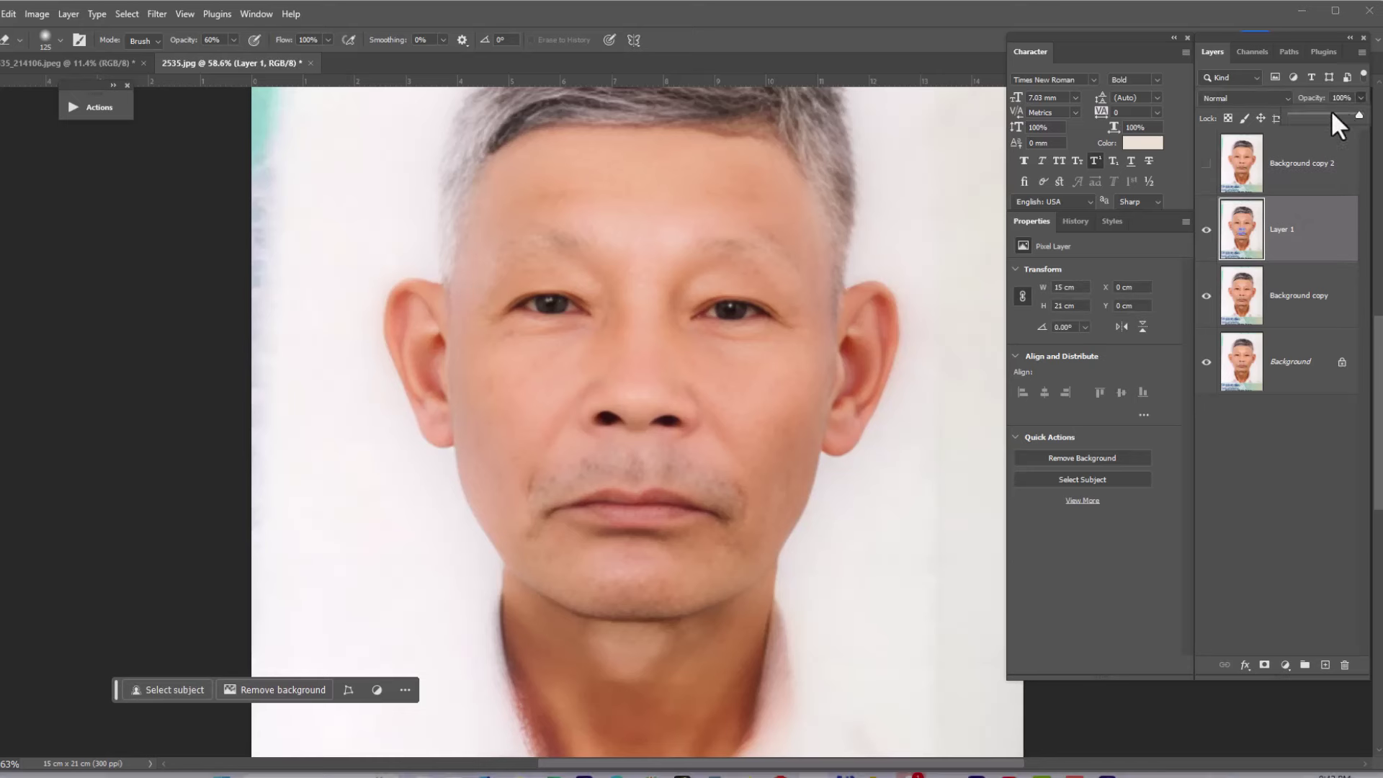
left_click(1327, 121)
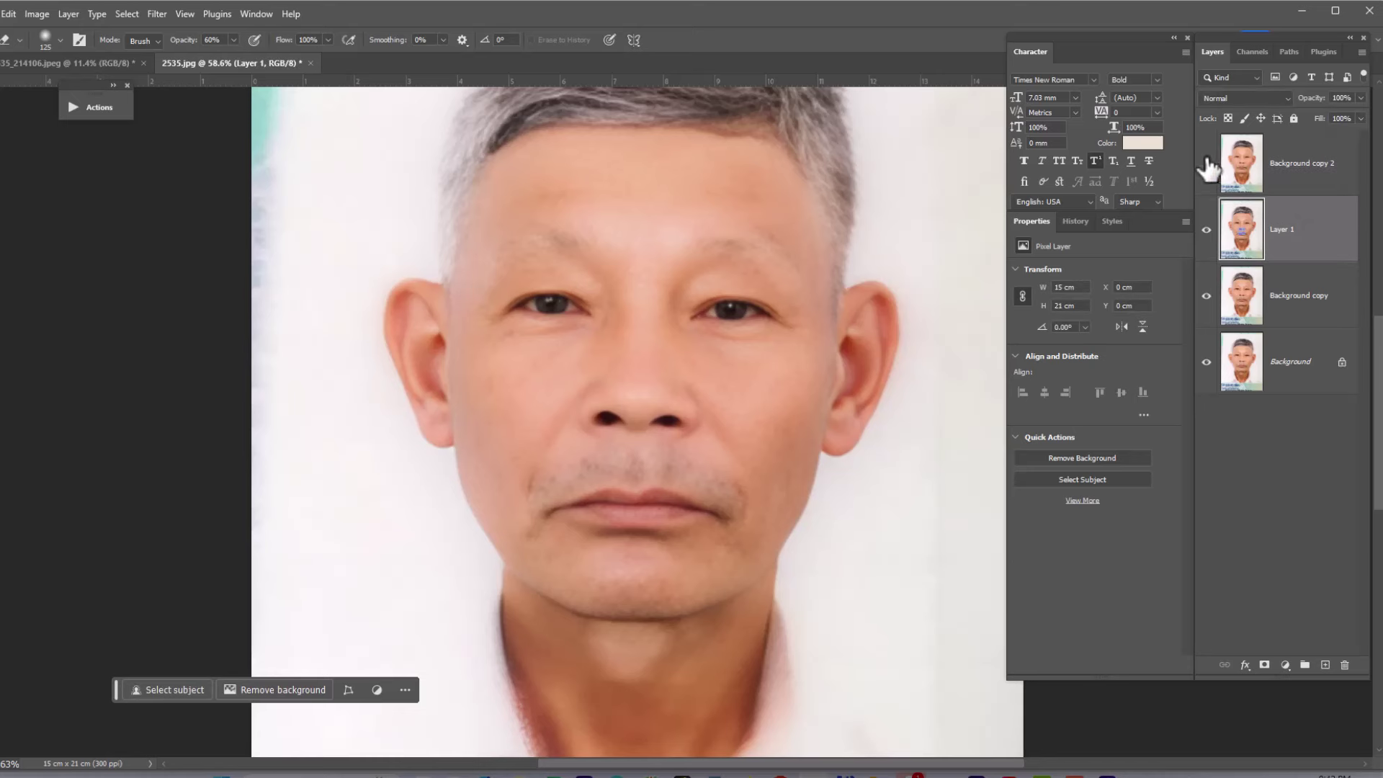
- Compare the face with Layer 1 and Background copy 2 toggled, then delete Layer 1
left_click(1207, 230)
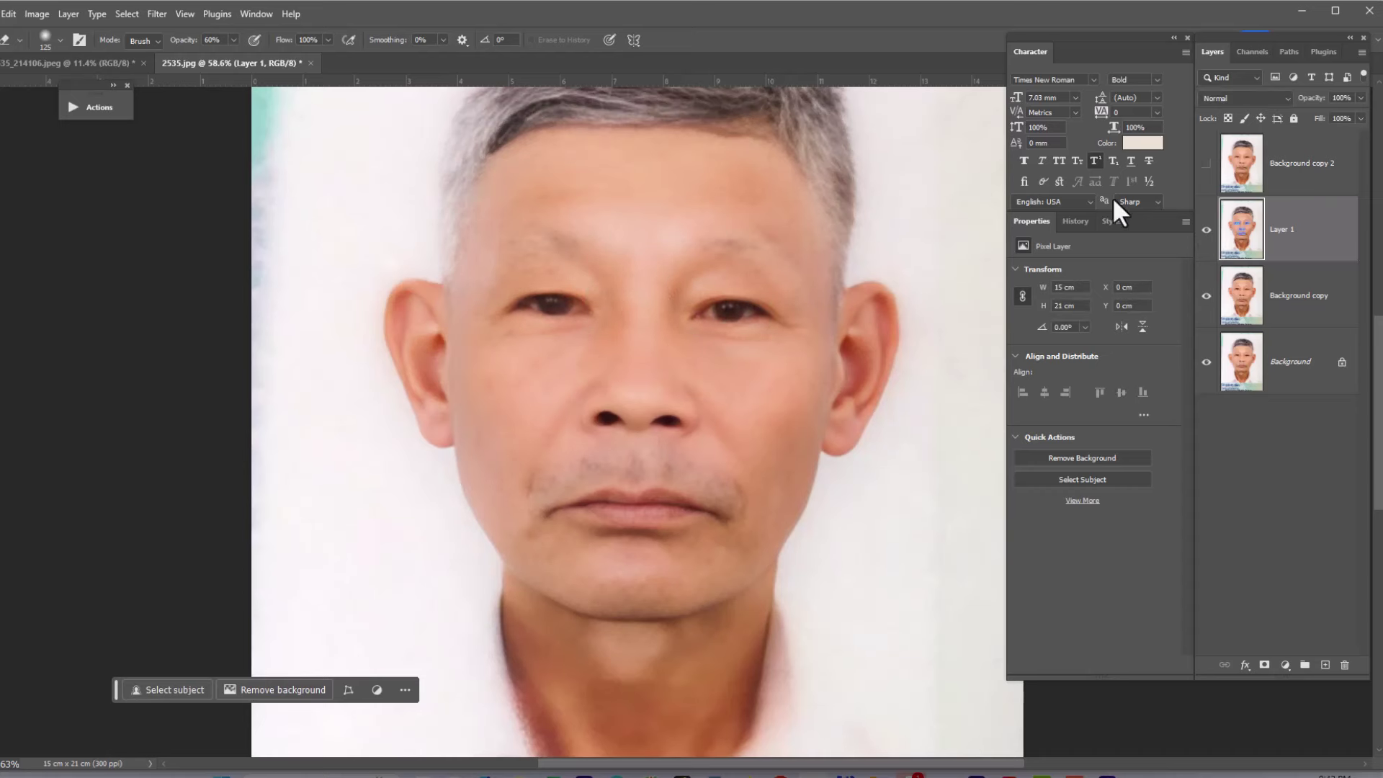
left_click(1207, 164)
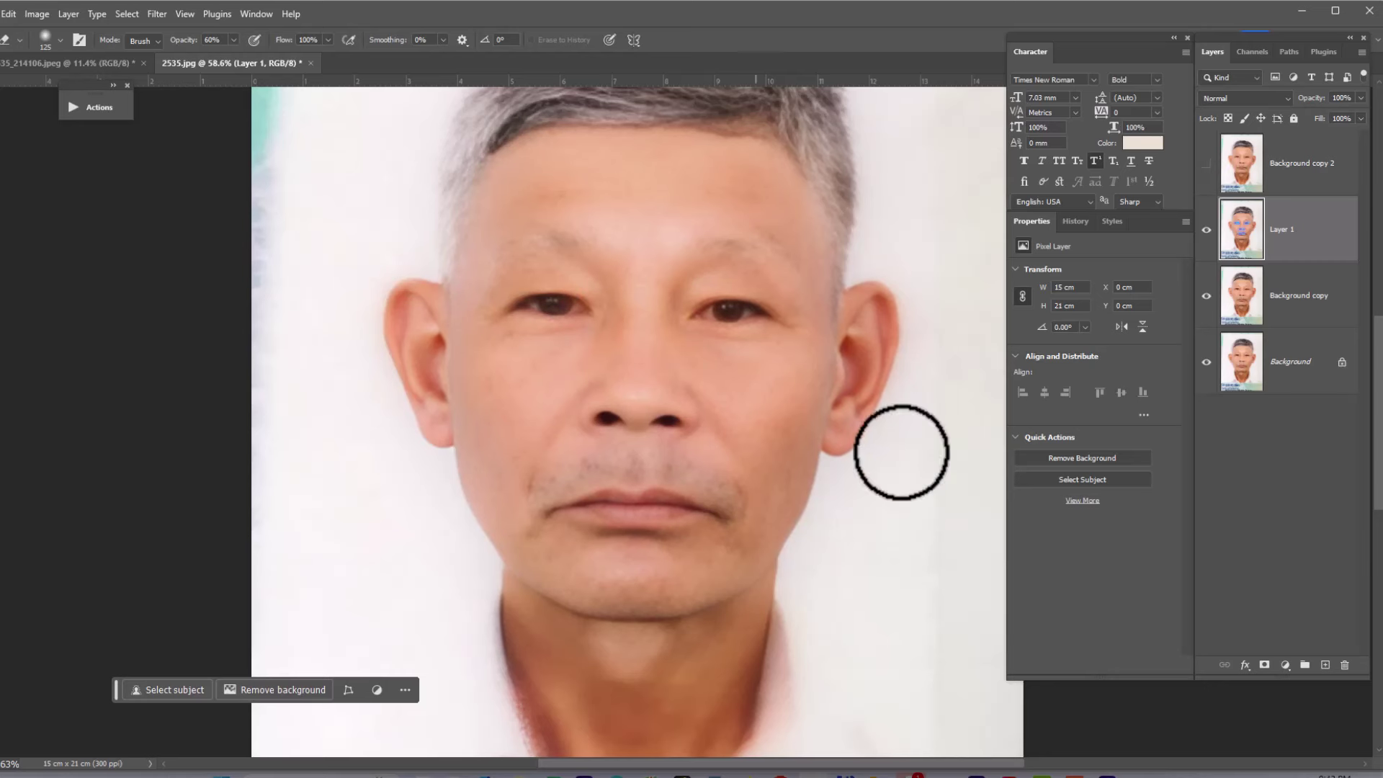
left_click(1207, 229)
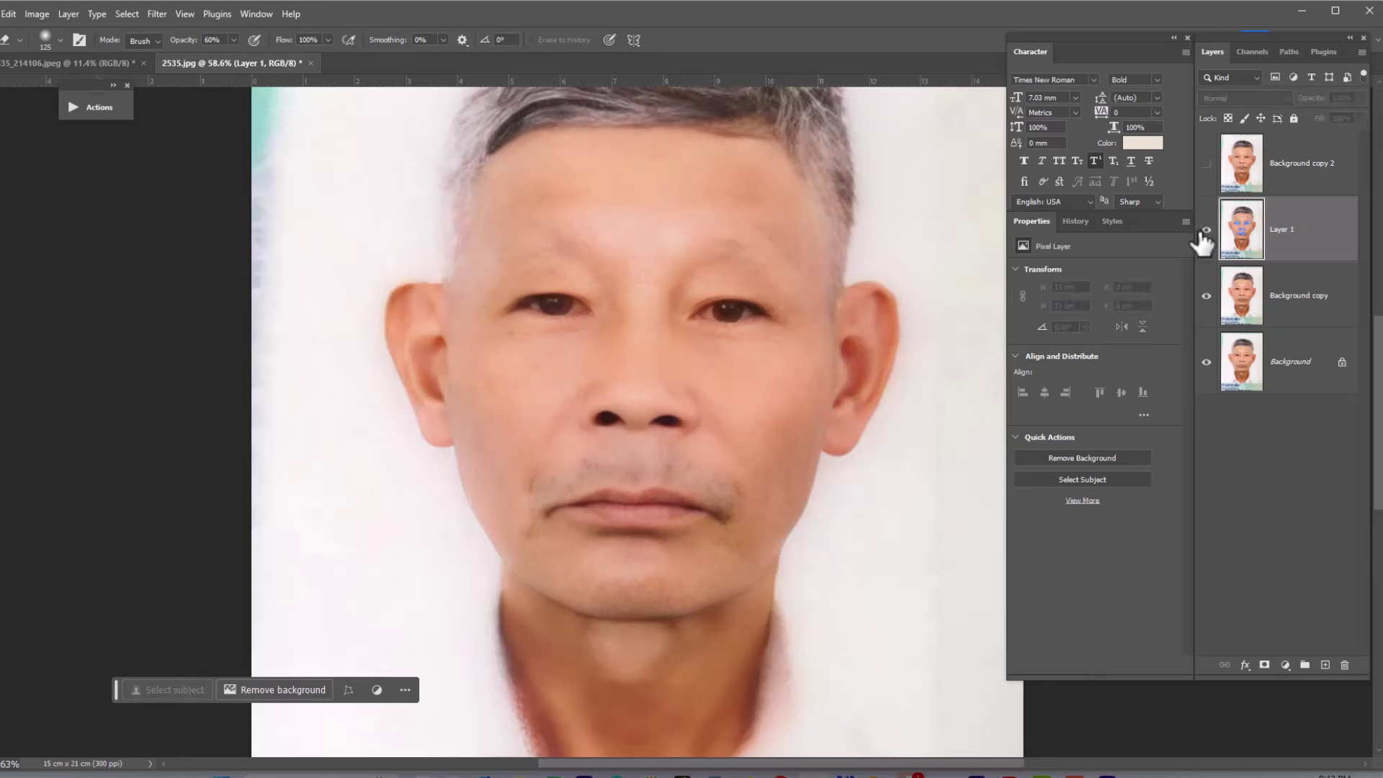
left_click(1207, 230)
left_click(1207, 229)
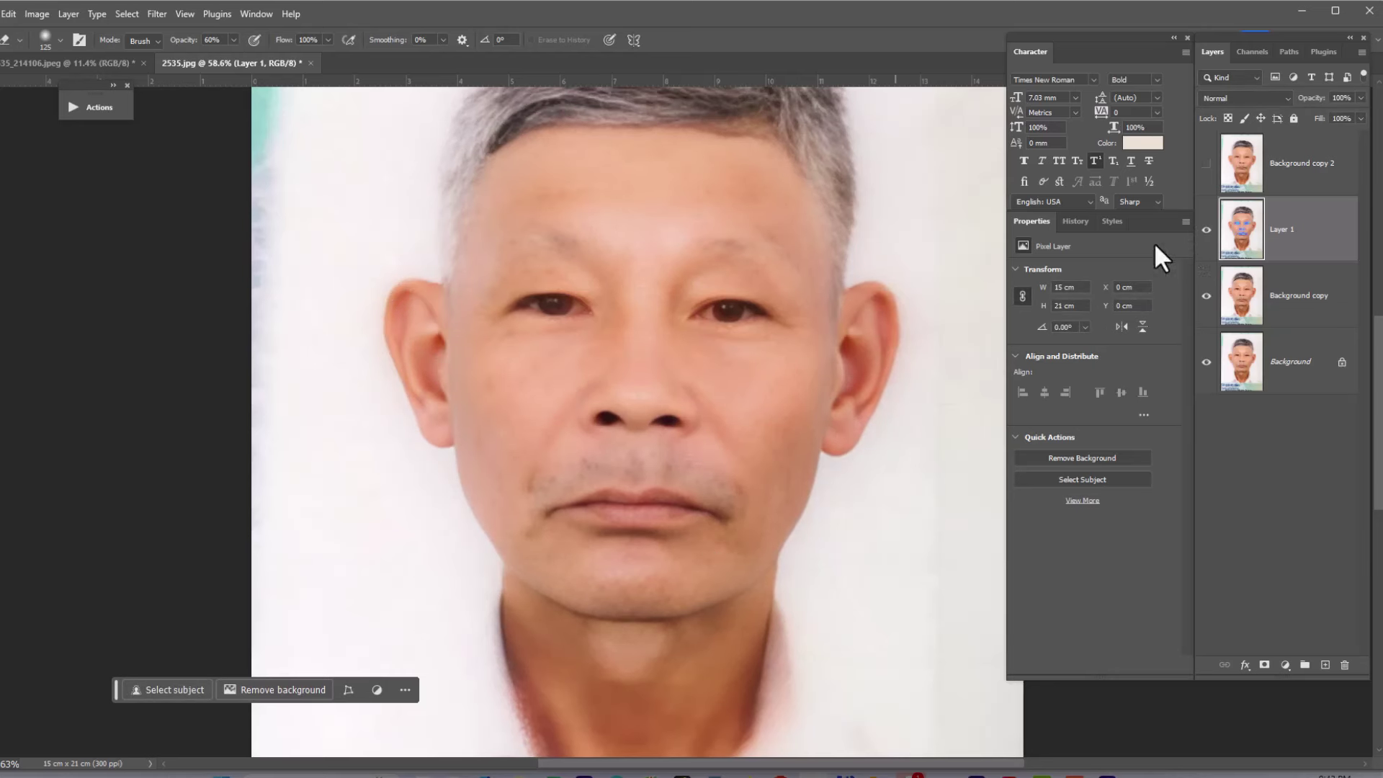
left_click(1207, 163)
left_click(1208, 230)
left_click(1208, 231)
key("Delete")
- Trim the lasso selection along the jaw edge
scroll(741, 392, "down", 3)
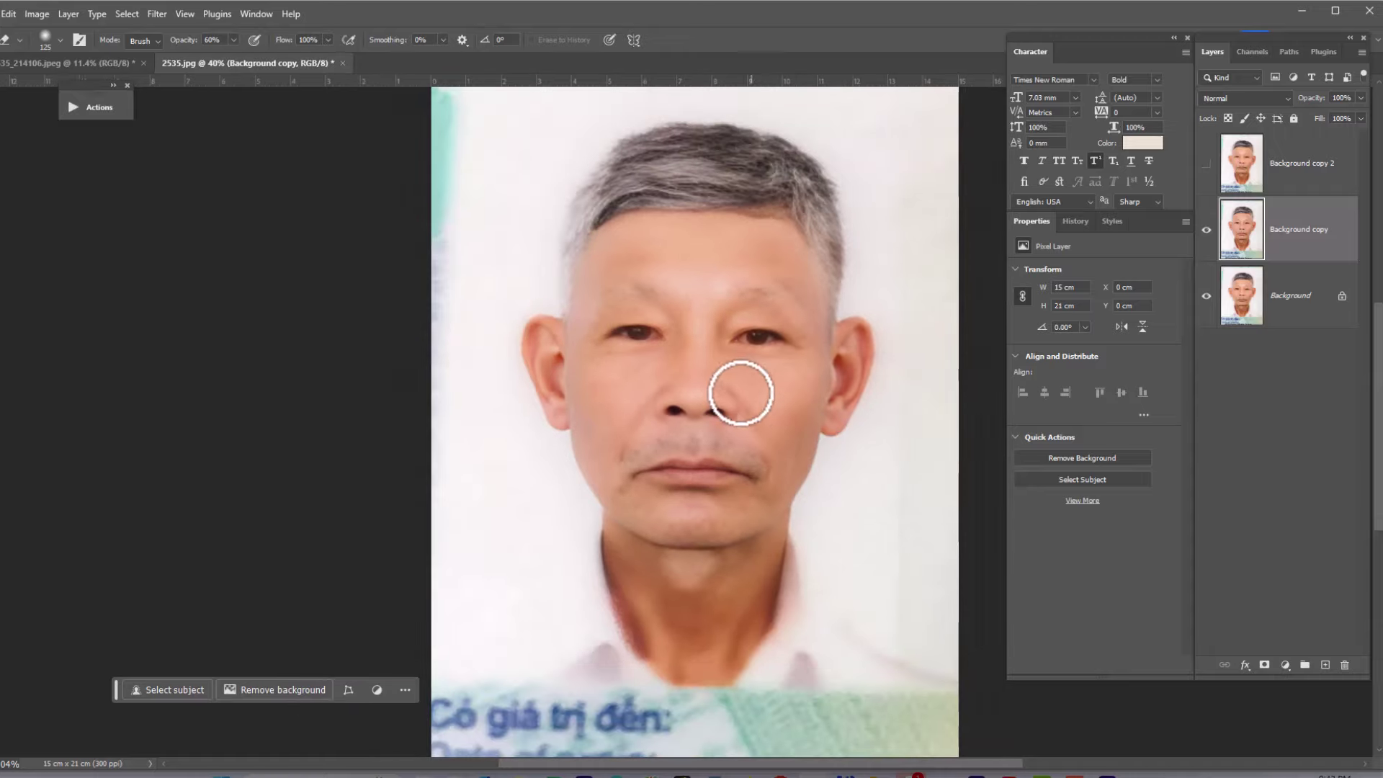
left_click(1208, 165)
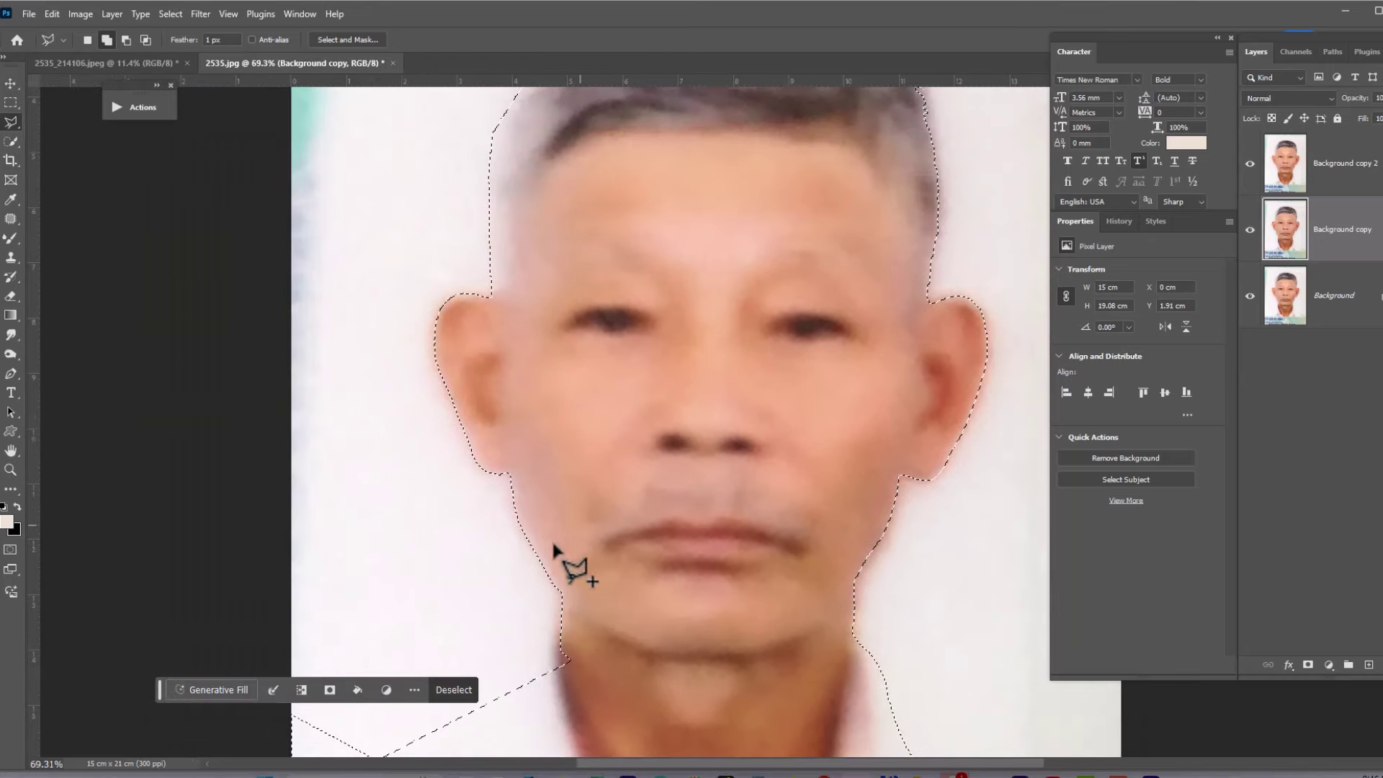
scroll(555, 549, "up", 1)
left_click_drag(497, 462, 531, 573)
double_click(407, 485)
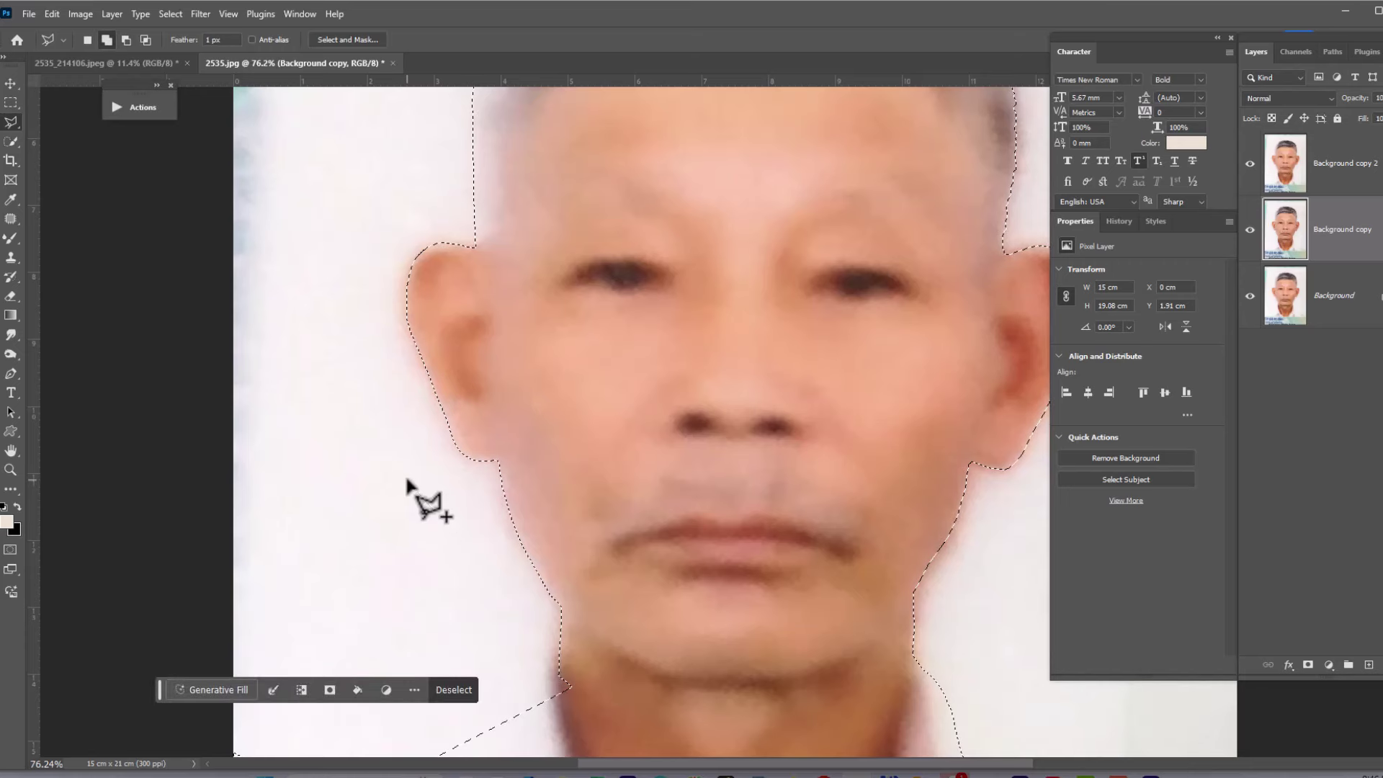
- Trace the top of the head and the right ear outline with the Polygonal Lasso
scroll(807, 425, "down", 2)
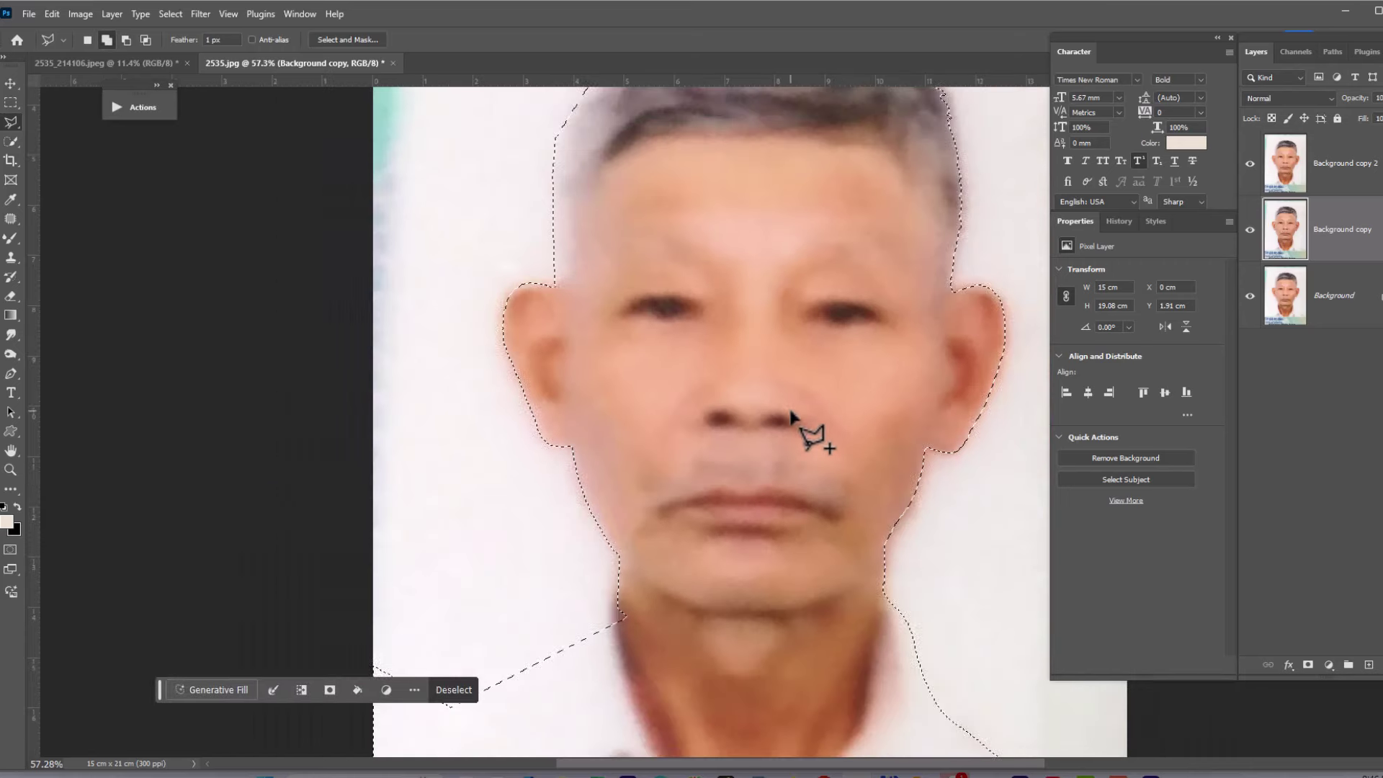
left_click_drag(933, 306, 849, 371)
scroll(916, 474, "up", 1)
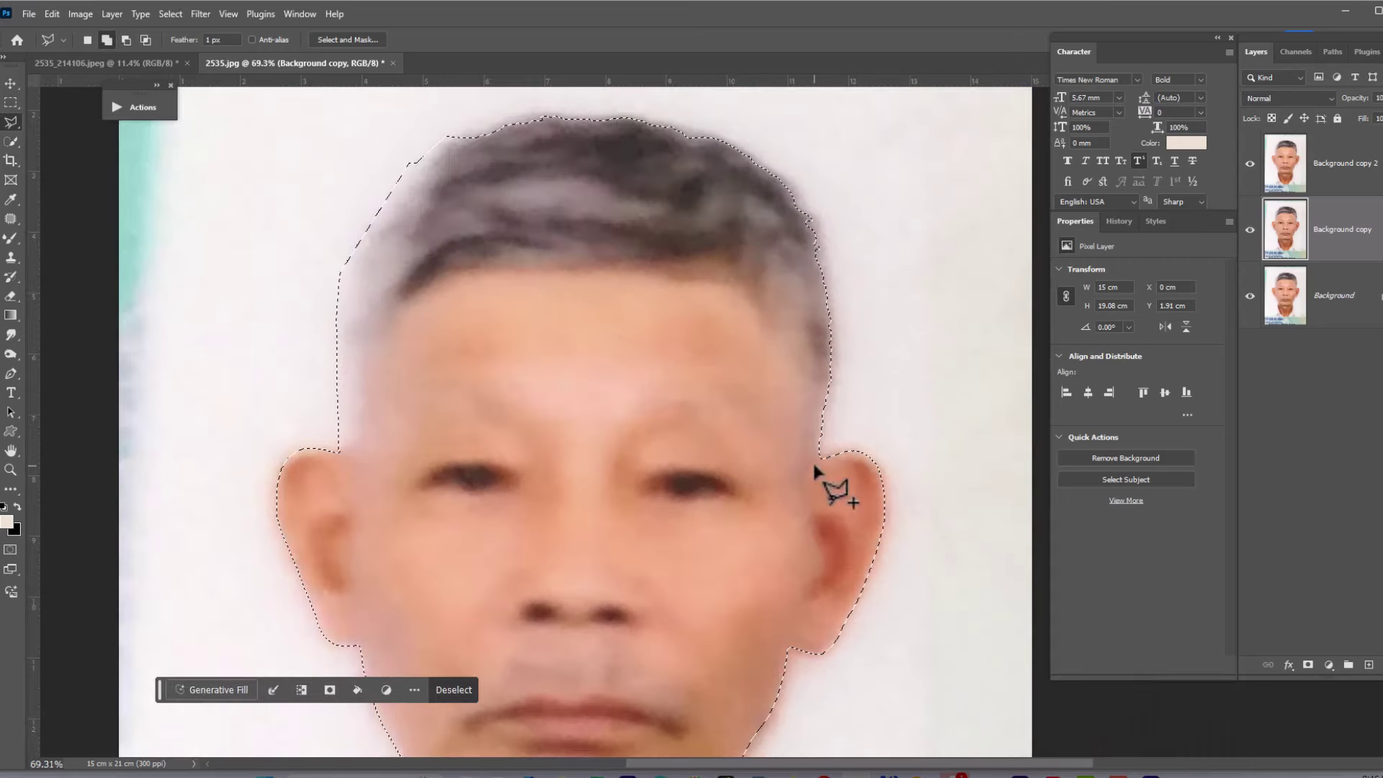
scroll(814, 470, "up", 2)
left_click(788, 416)
left_click(836, 403)
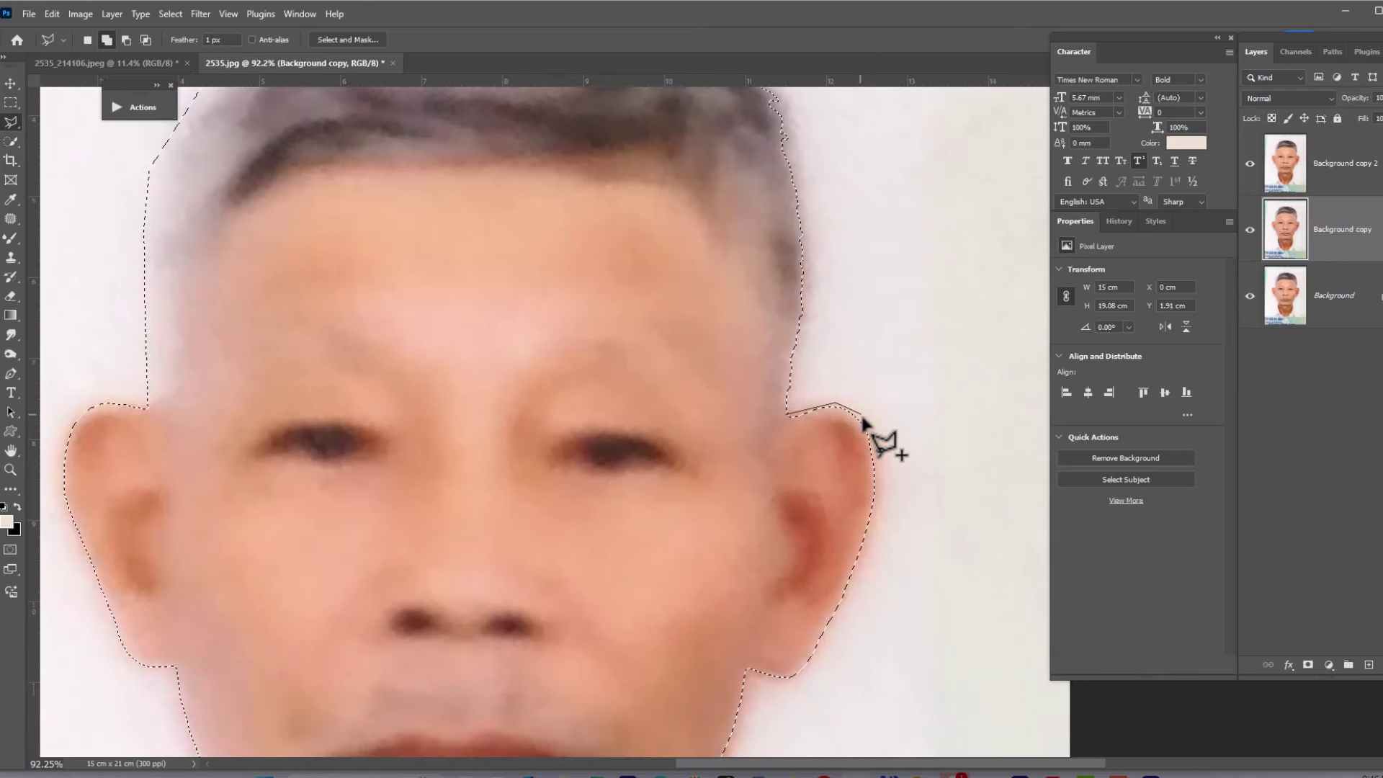
left_click(877, 469)
left_click(873, 522)
left_click(863, 572)
left_click(811, 633)
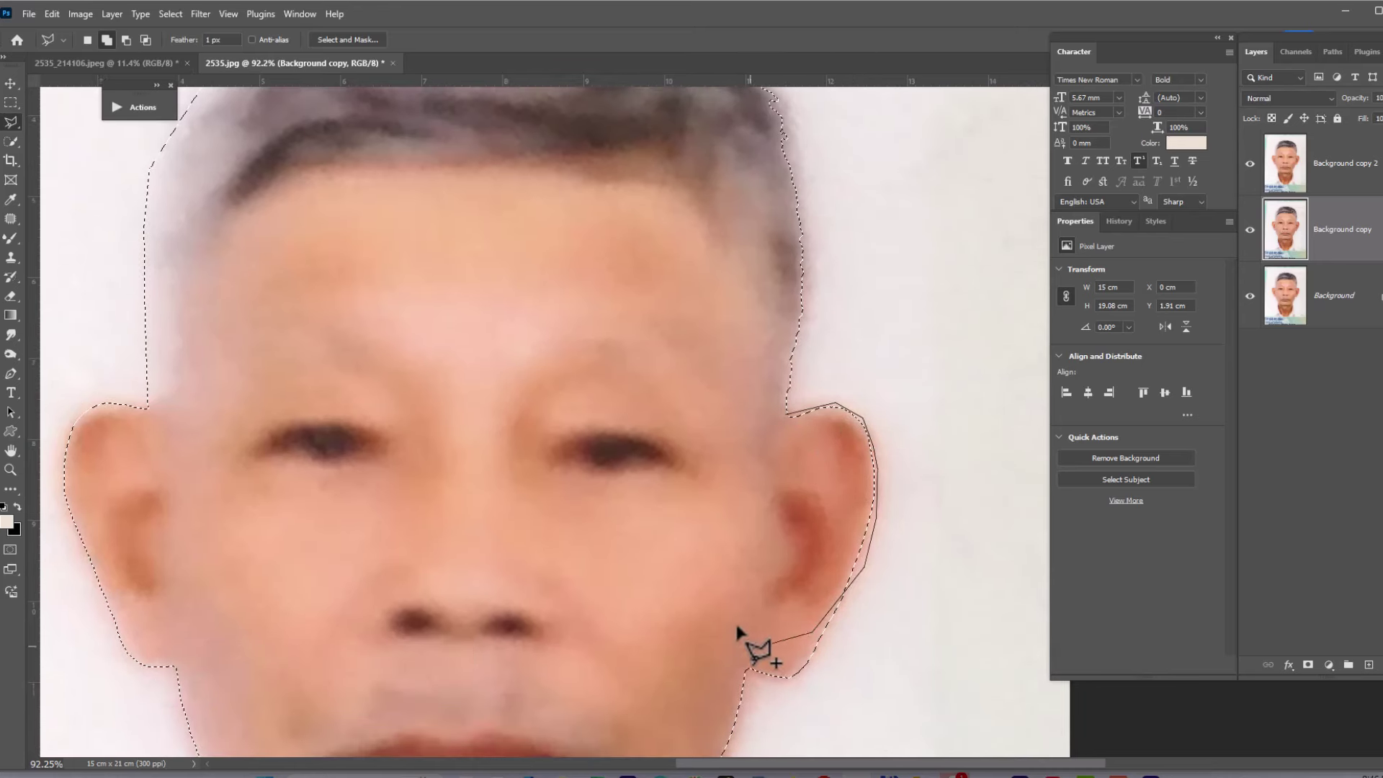
double_click(738, 633)
- Subtract the neck and the lower part of the photo from the selection
scroll(840, 418, "down", 2)
scroll(634, 371, "down", 2)
scroll(648, 417, "down", 1)
scroll(868, 395, "down", 1)
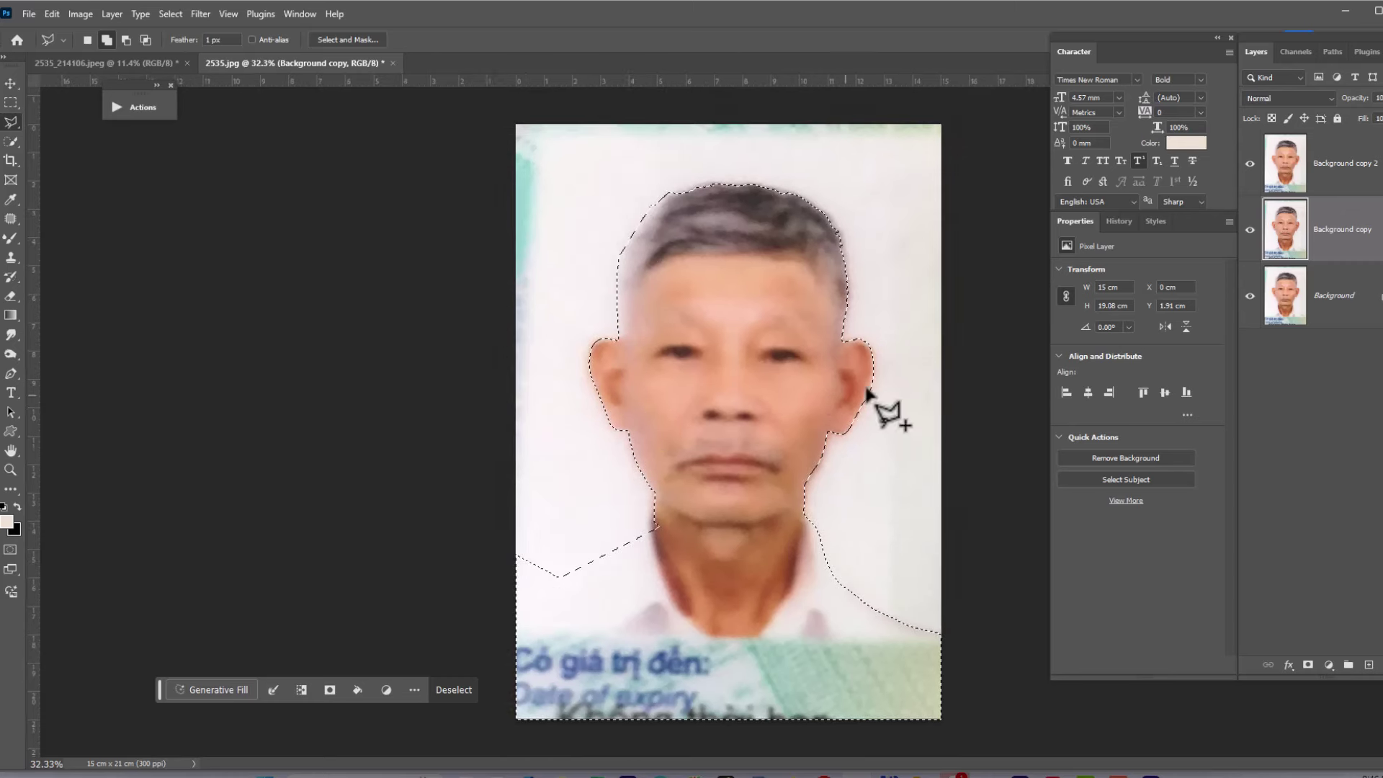
left_click(611, 507, "alt")
left_click(667, 635)
left_click(746, 646)
left_click(802, 606)
left_click(855, 516)
left_click(958, 535)
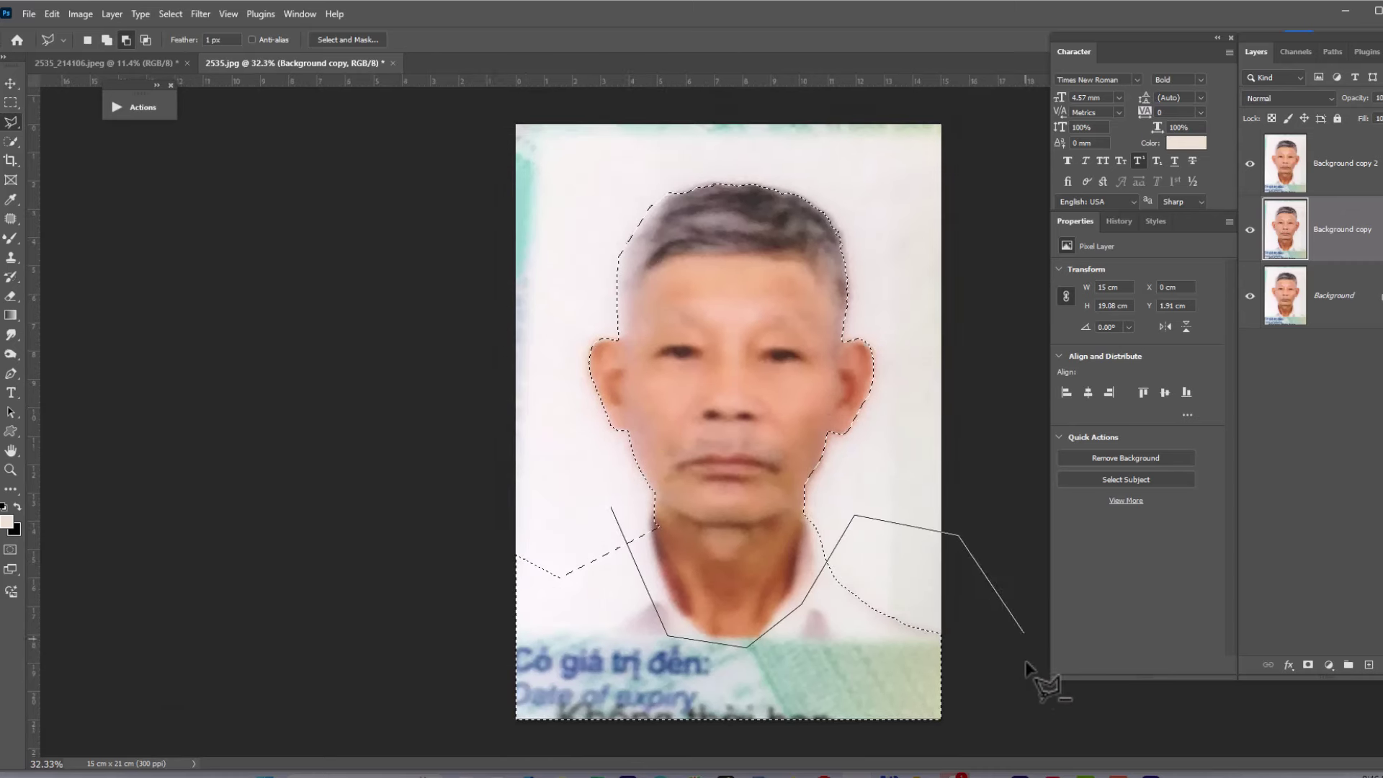
left_click(1025, 662)
left_click(977, 711)
left_click(906, 744)
left_click(431, 718)
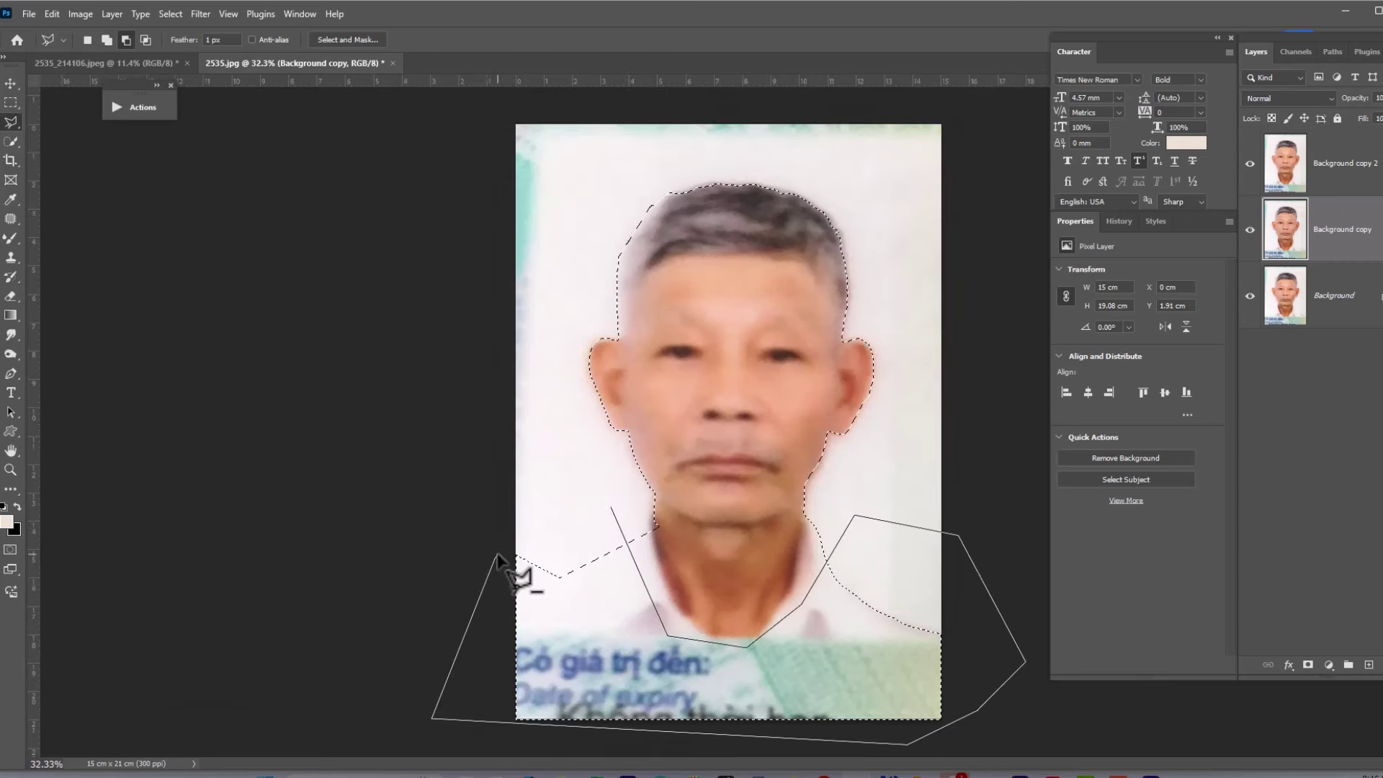
double_click(533, 555)
- Feather the selection 8 px then 2 px, copy the head to a new layer, hide the Background layers
key("shift+F6")
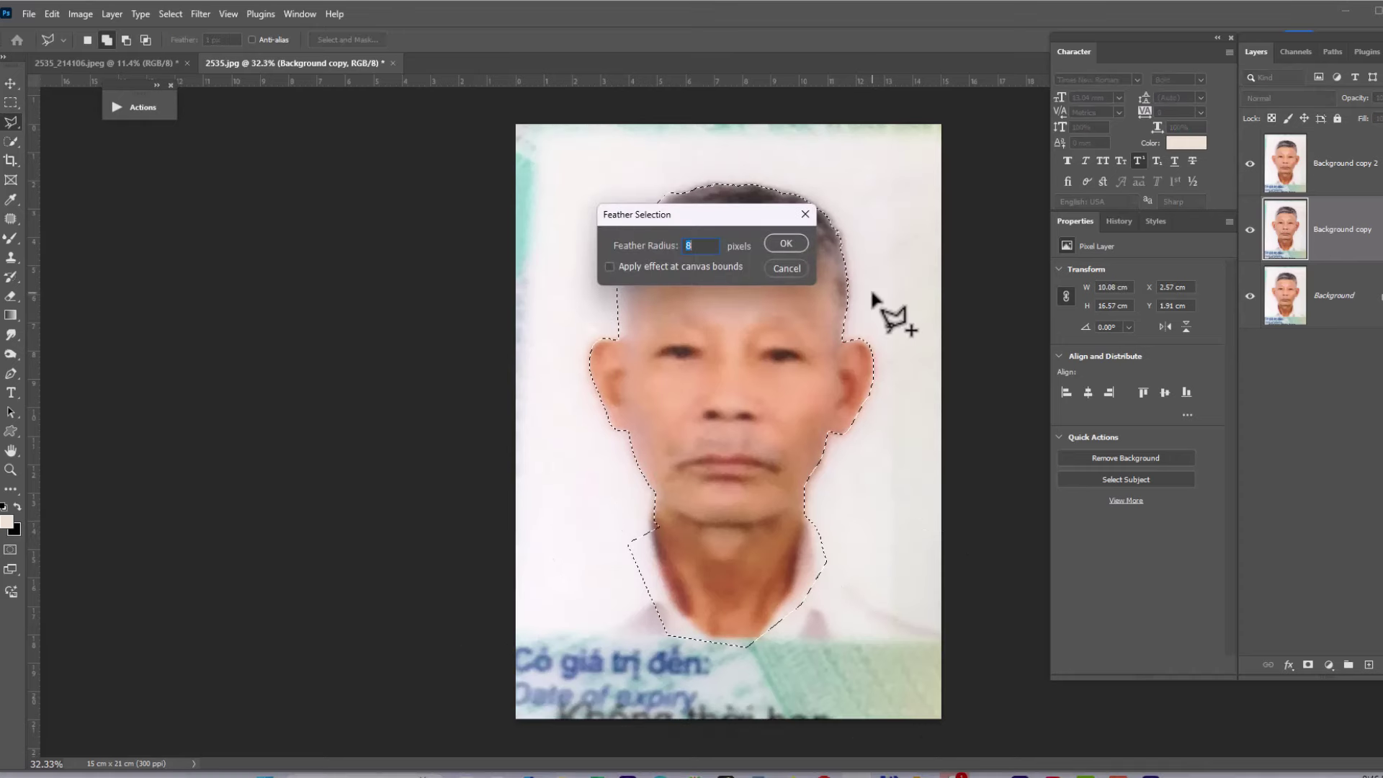
key("Return")
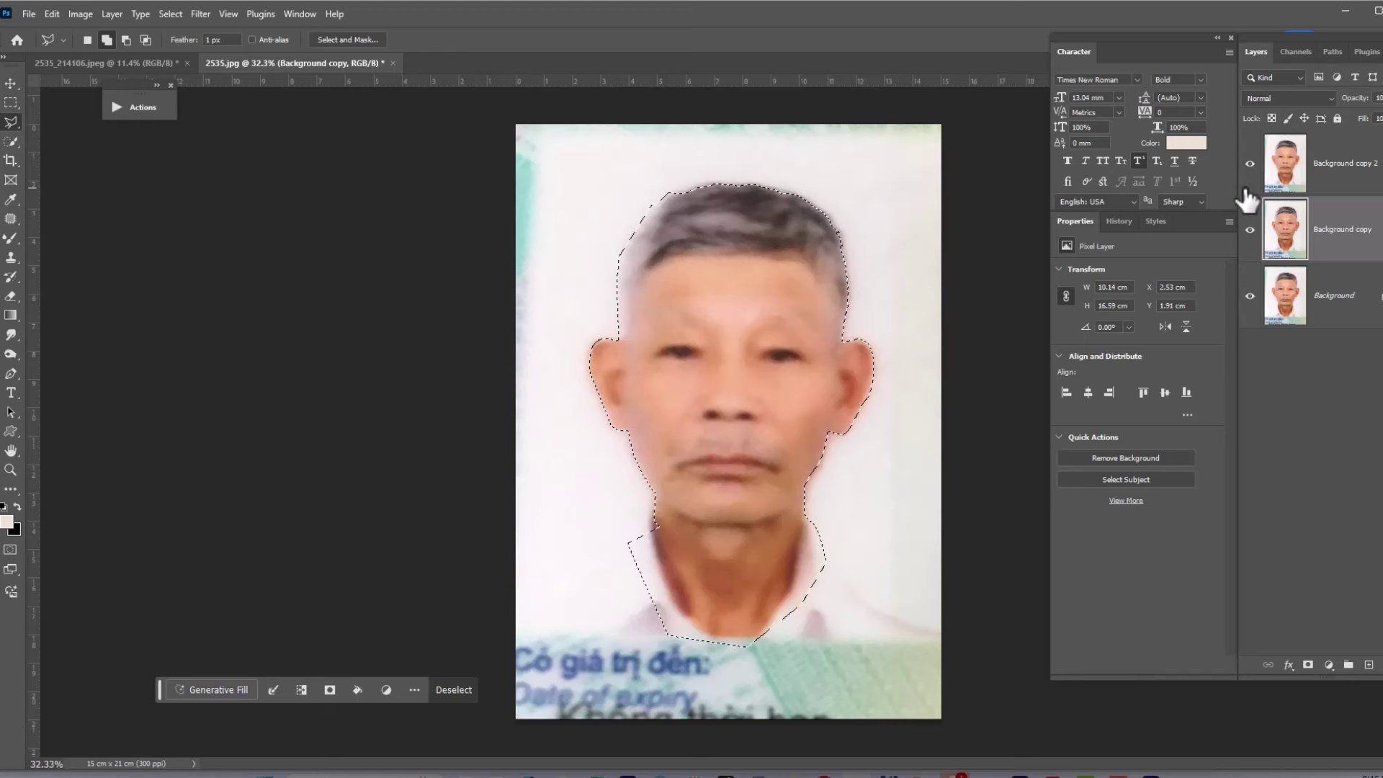
key("shift+F6")
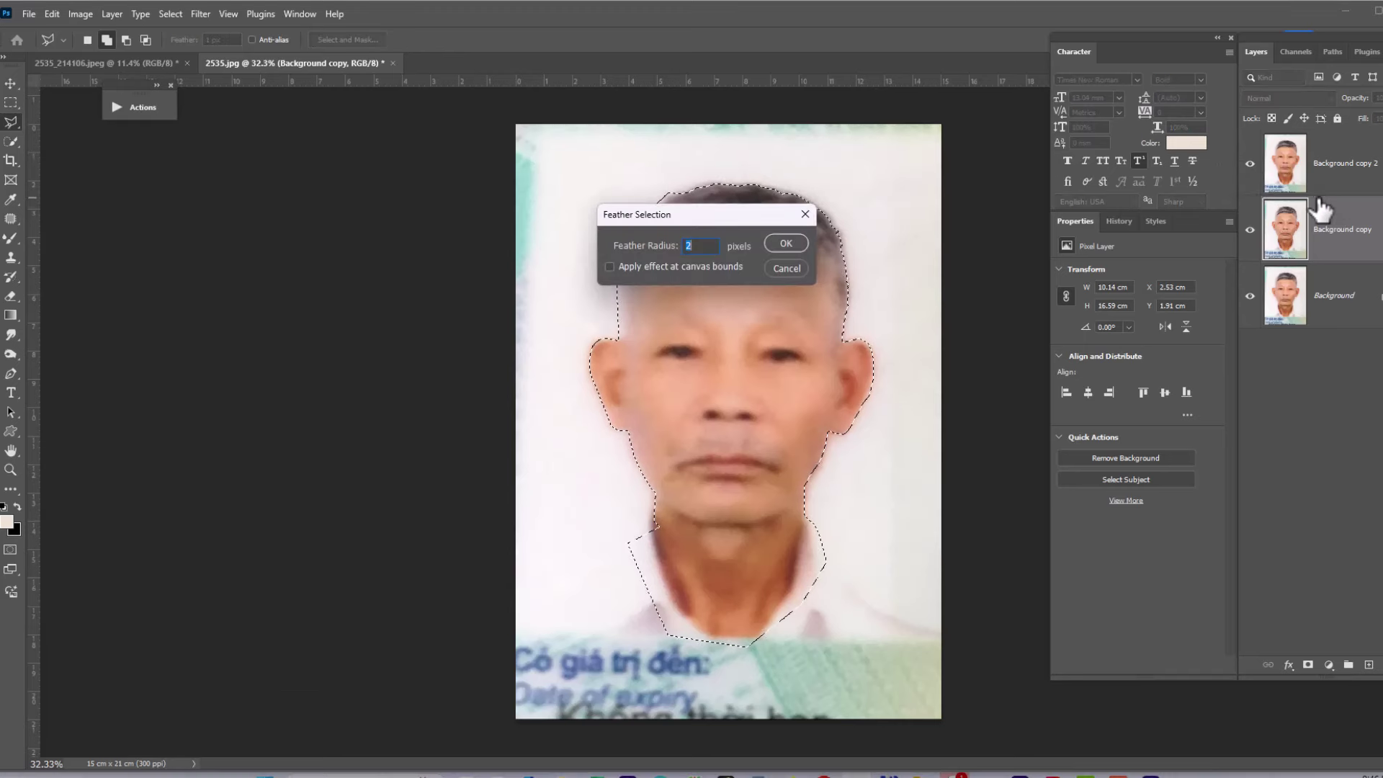
key("Return")
key("ctrl+j")
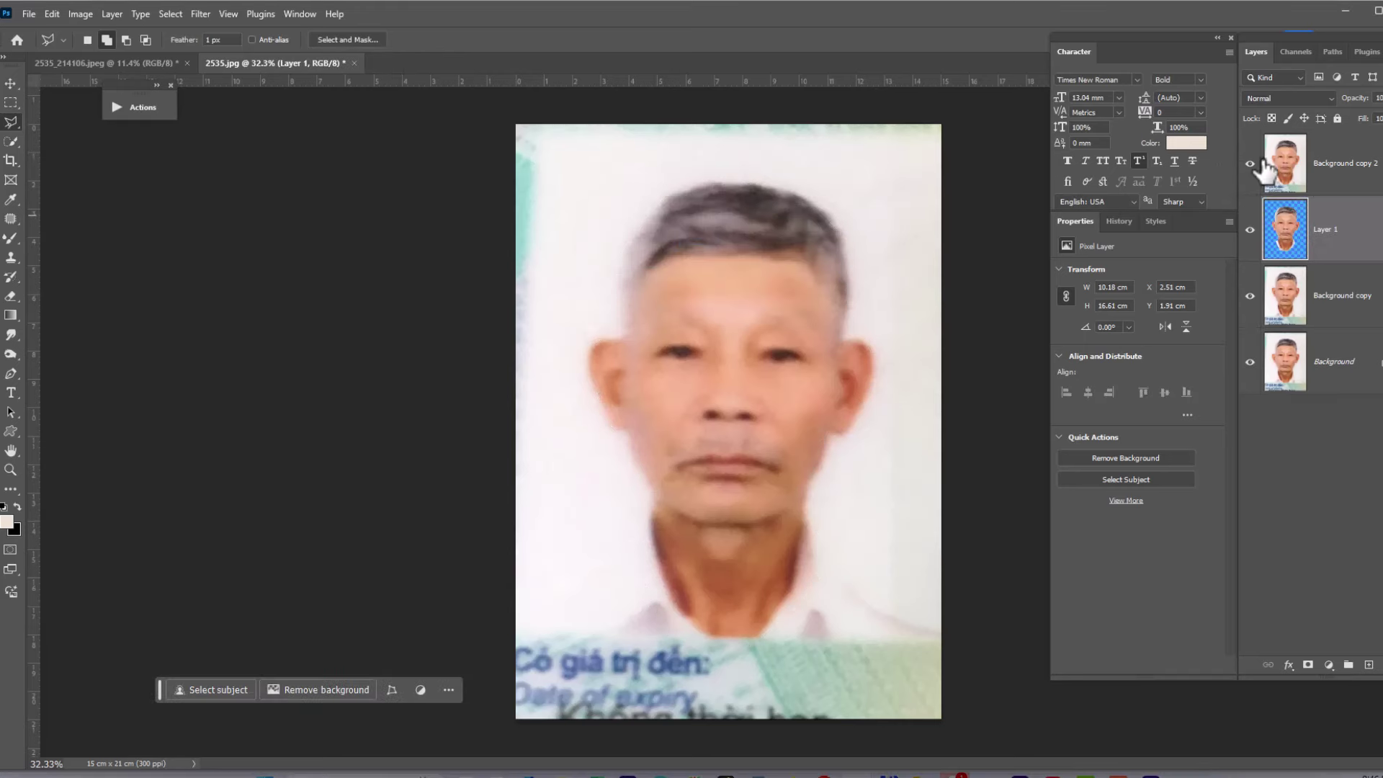
left_click(1251, 163)
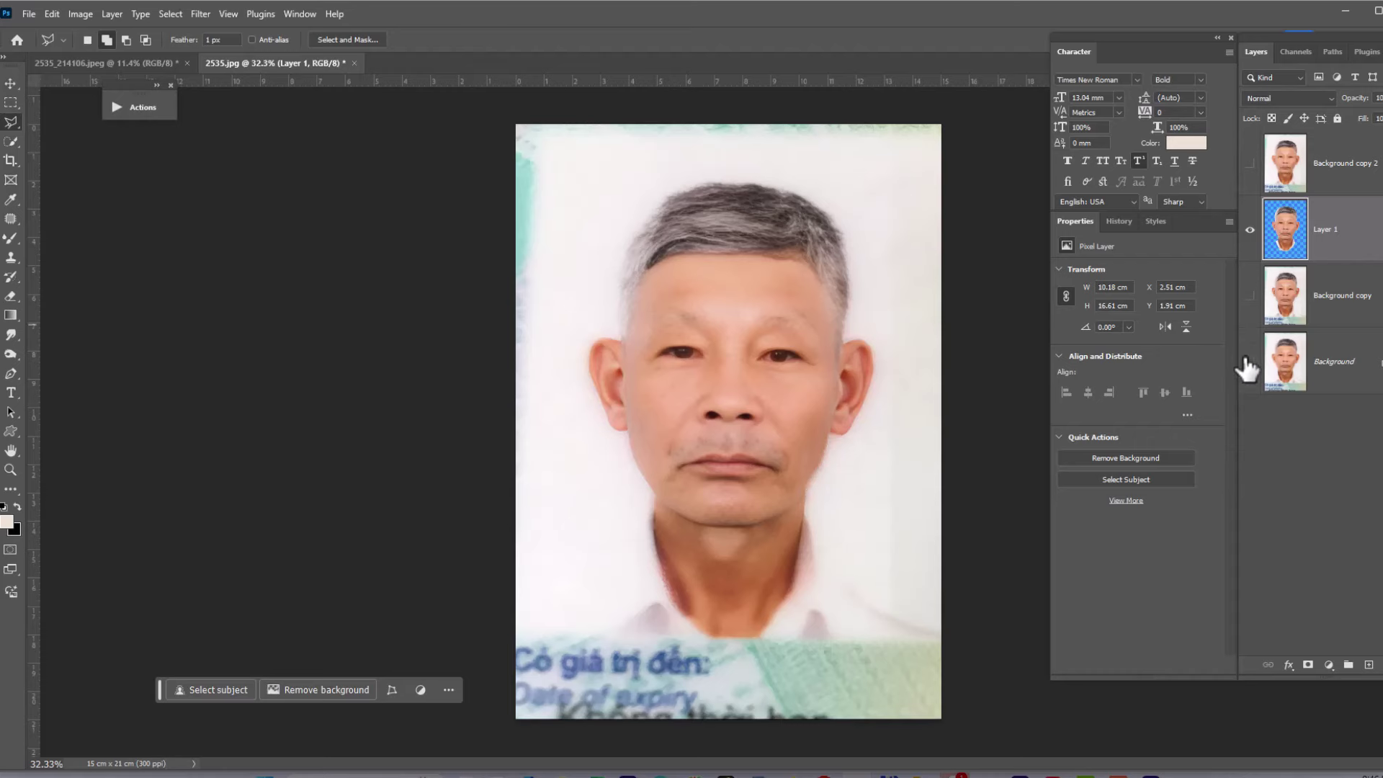
left_click(1250, 362)
left_click(1251, 163)
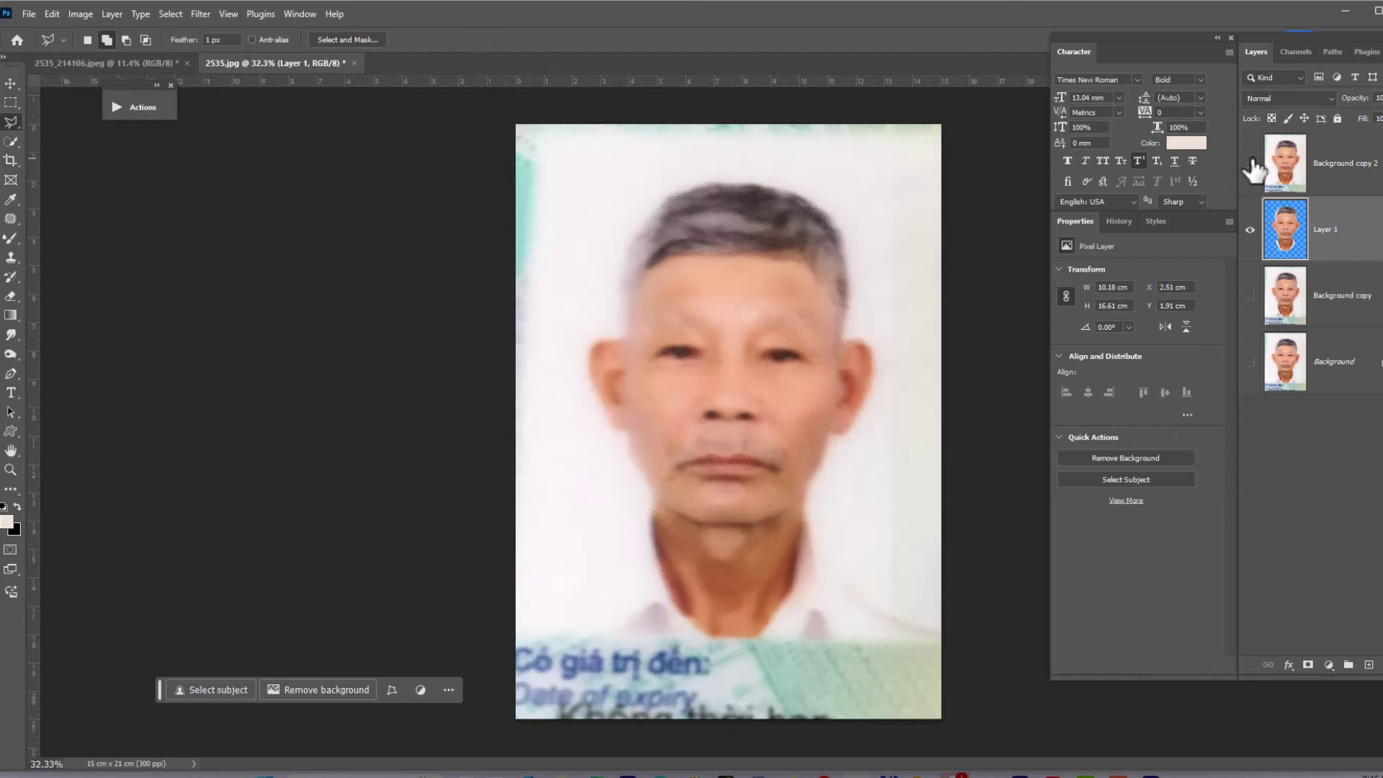
- Resize and reposition the suit so its top meets the chin and reaches the right edge
left_click(1251, 163)
scroll(716, 284, "down", 2)
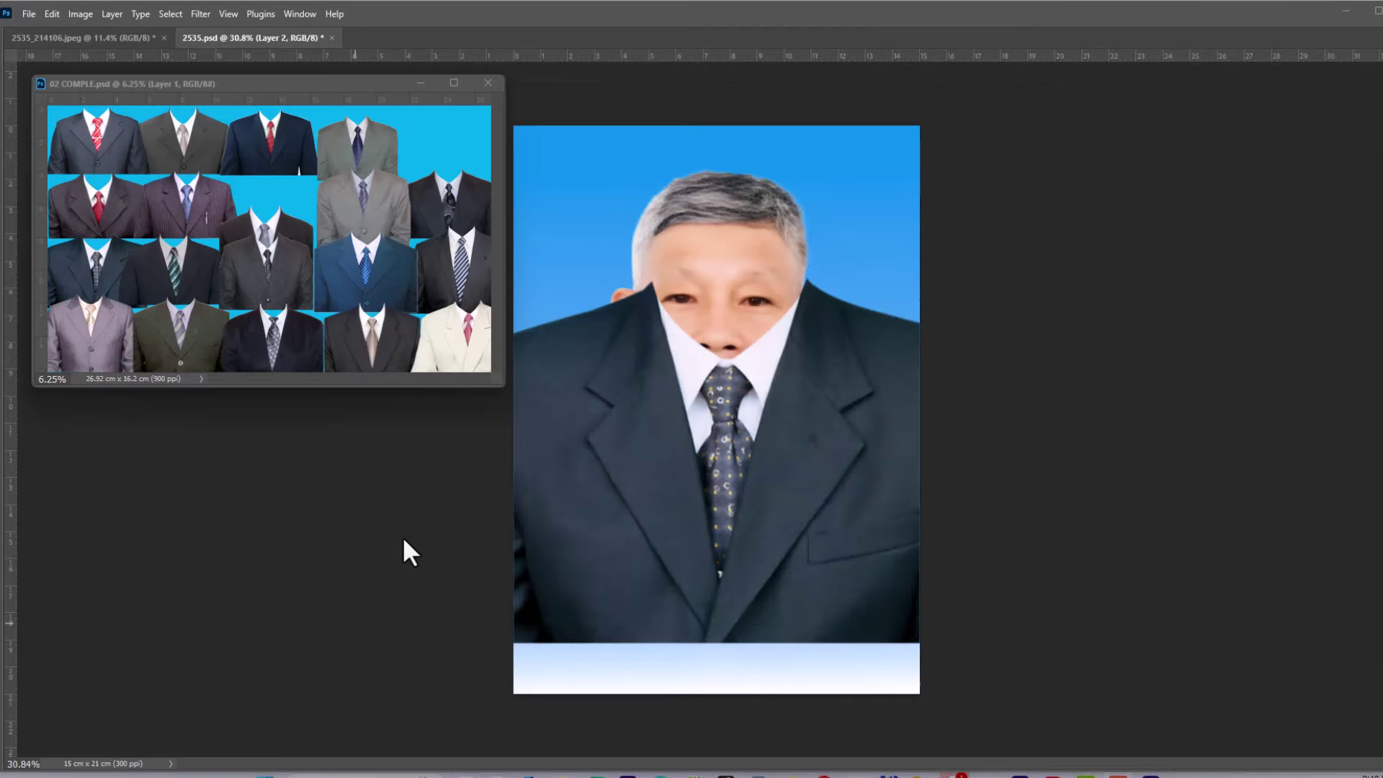
left_click_drag(833, 401, 855, 431)
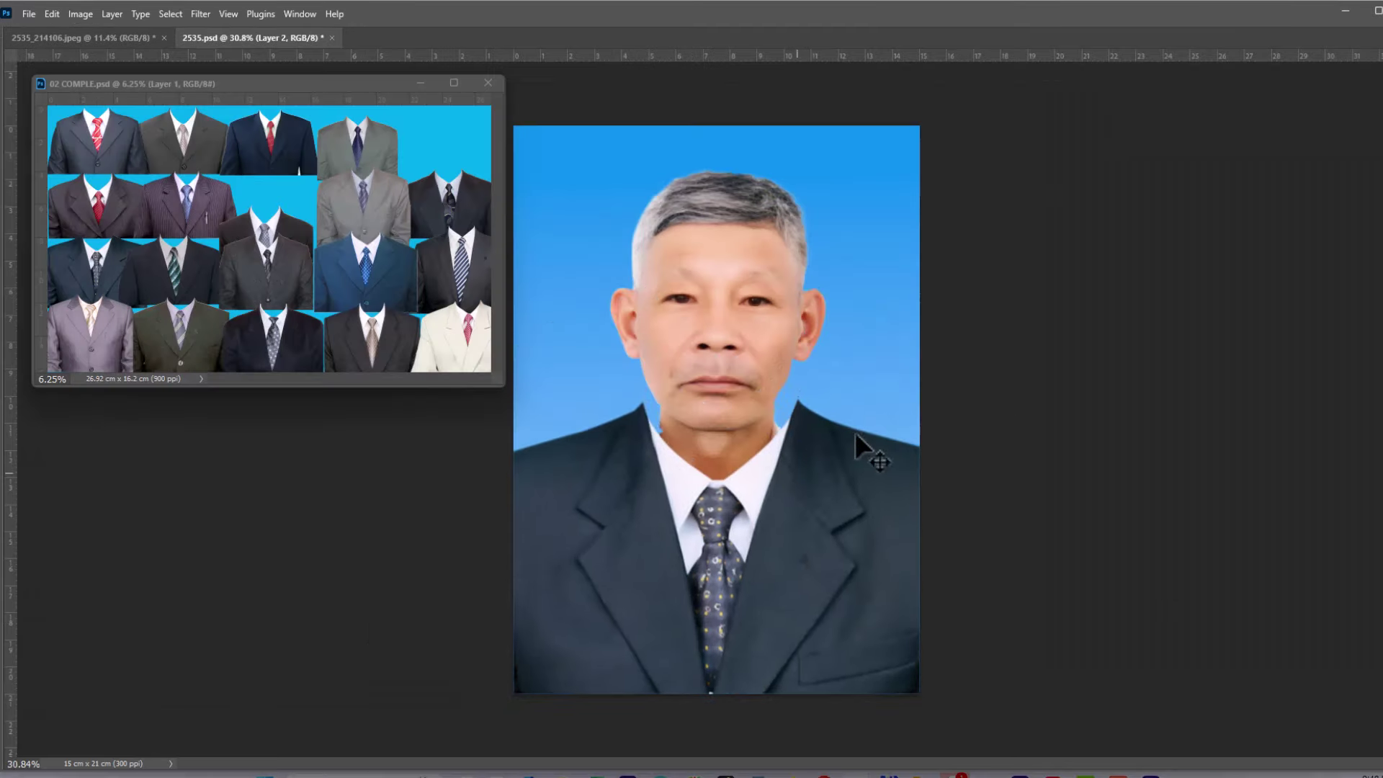
left_click_drag(970, 415, 911, 418)
left_click_drag(848, 525, 832, 487)
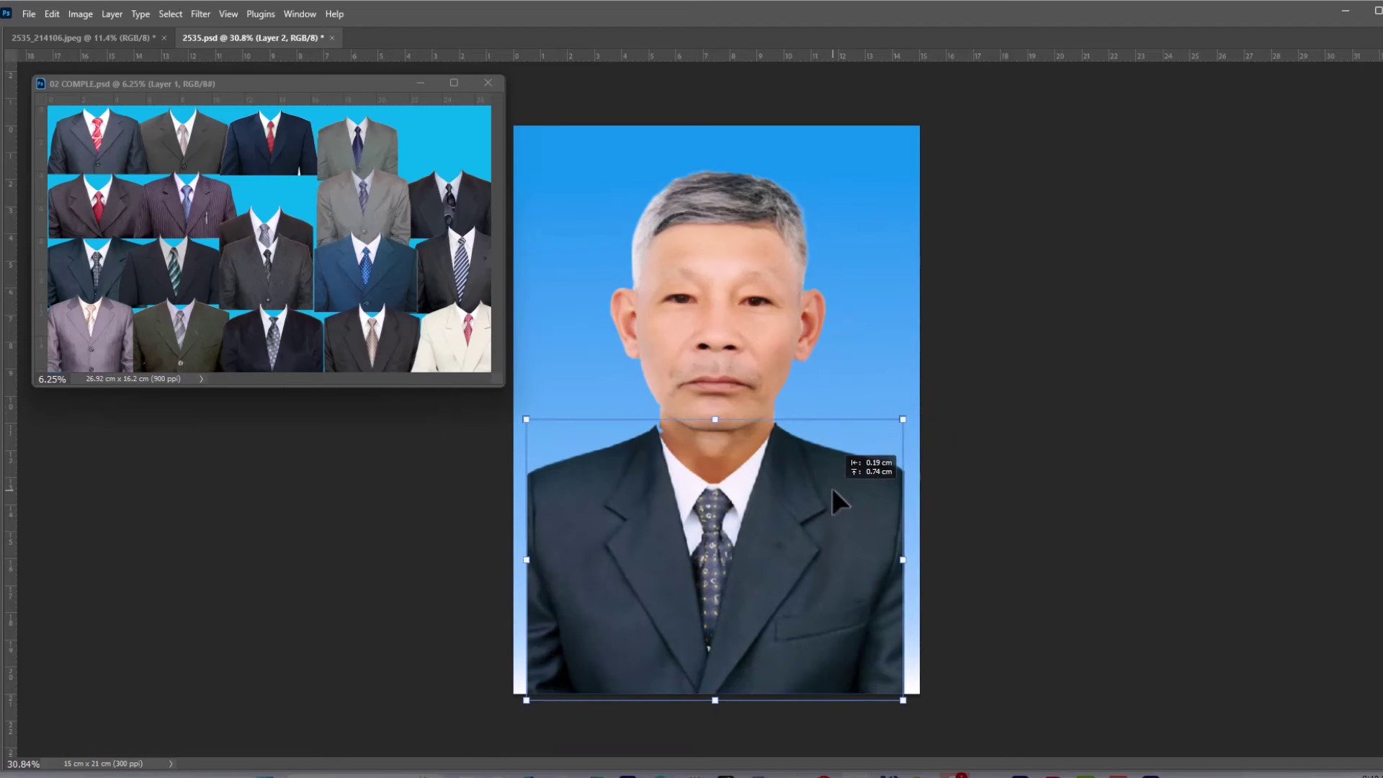
left_click_drag(902, 415, 925, 398)
left_click_drag(845, 453, 848, 464)
key("Return")
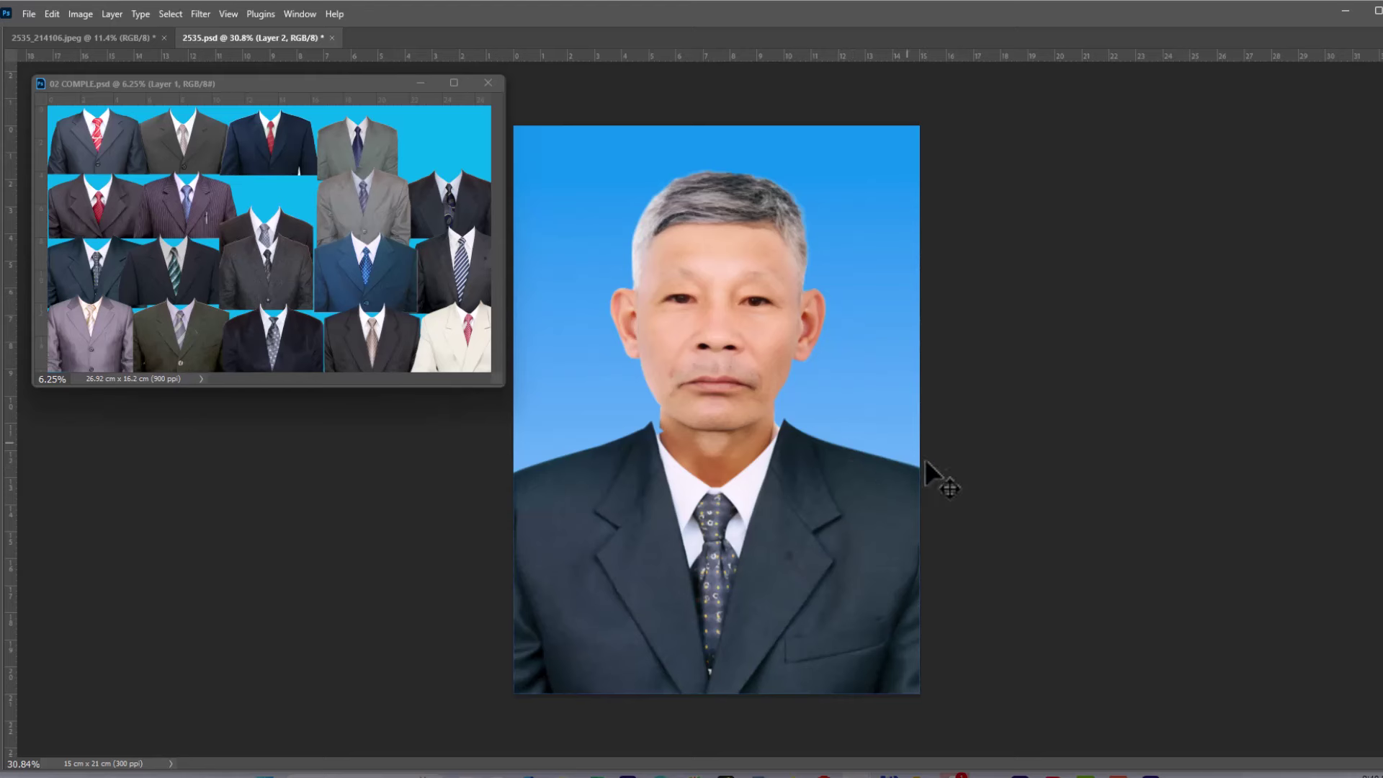
key("ctrl+t")
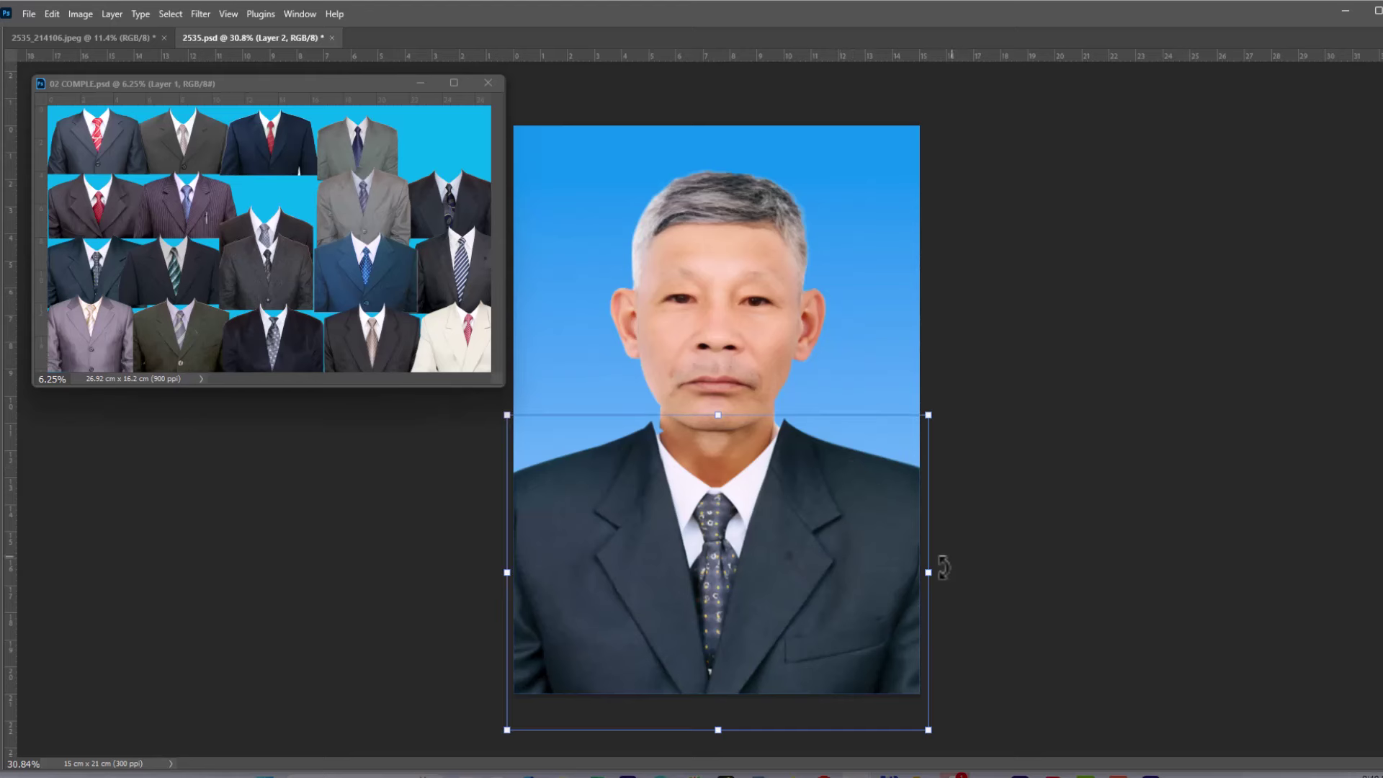
left_click_drag(929, 576, 934, 576)
key("Return")
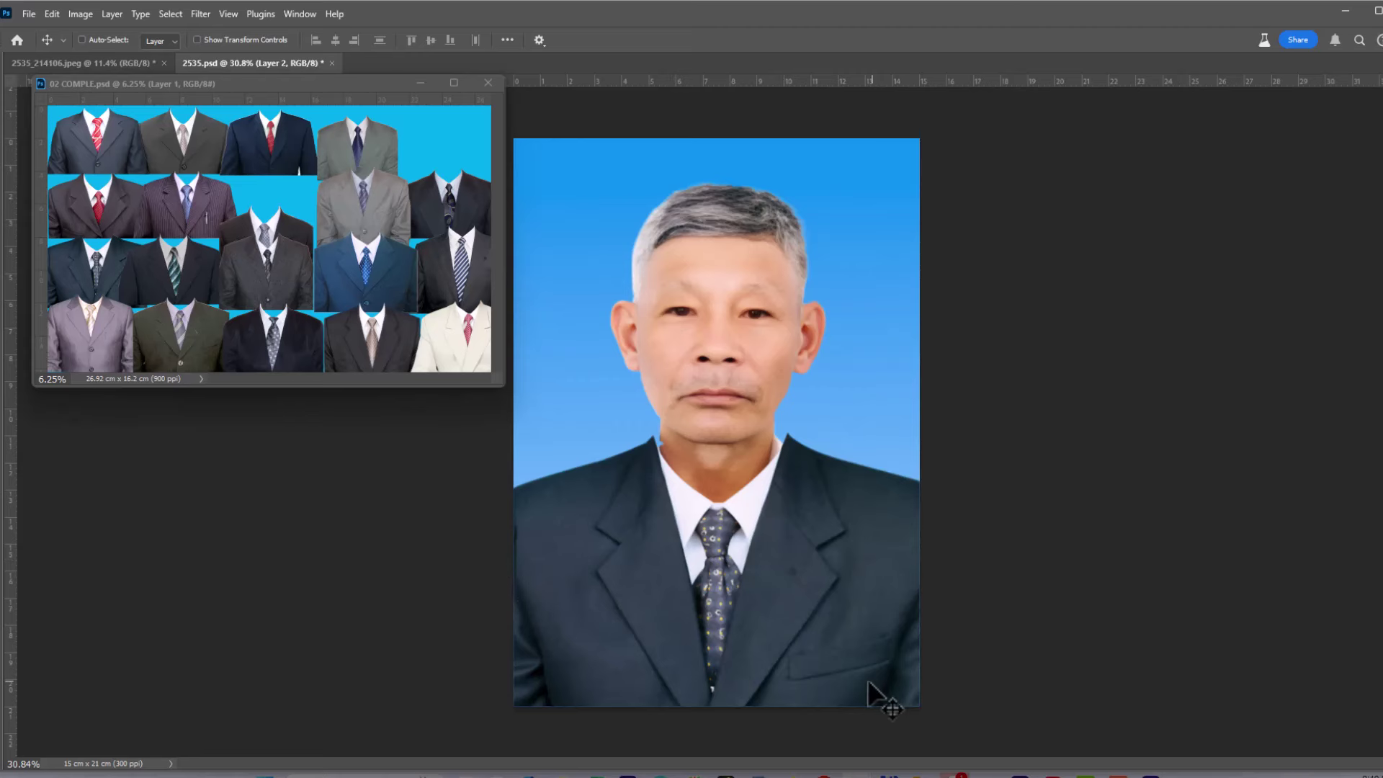
- Widen Layer 1, the man's photo, with Free Transform to enlarge his head and shoulders
key("Tab")
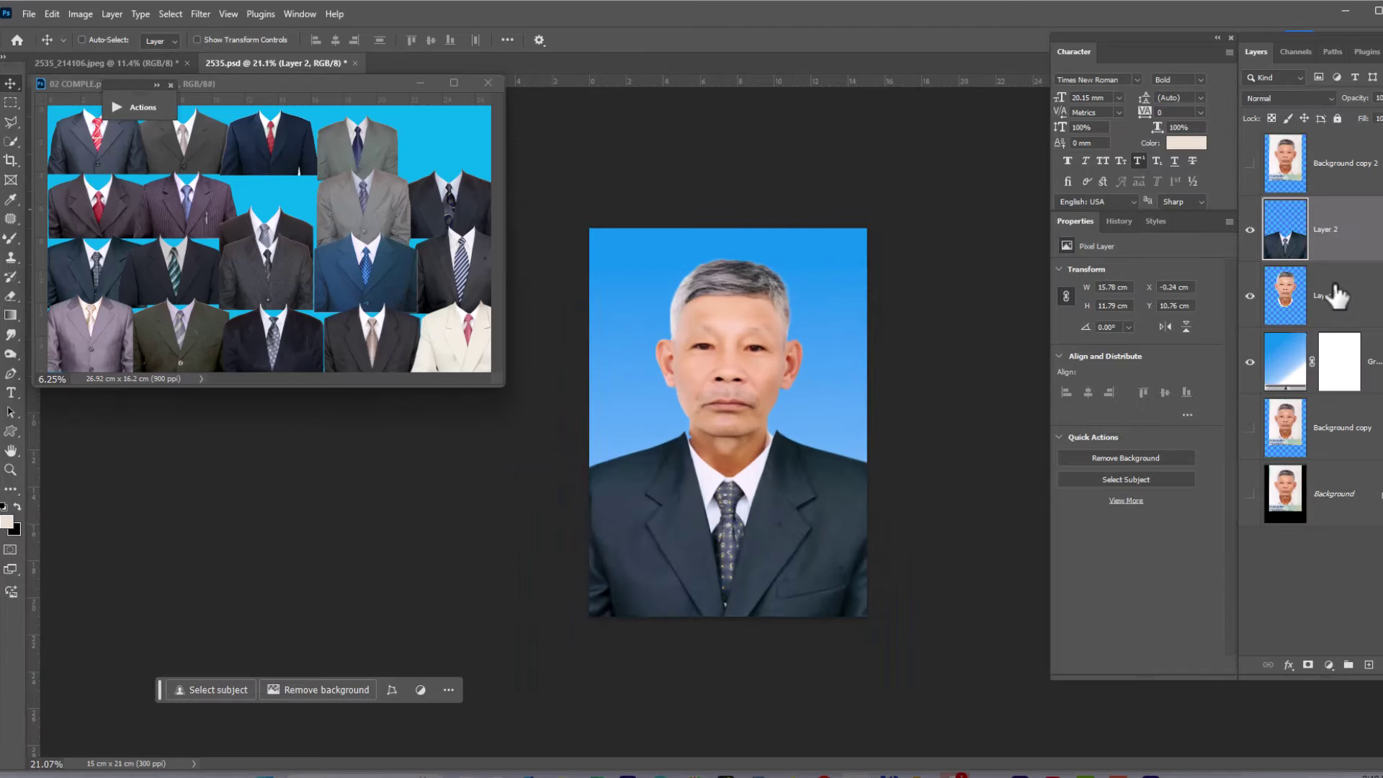
left_click(1329, 295)
key("ctrl+t")
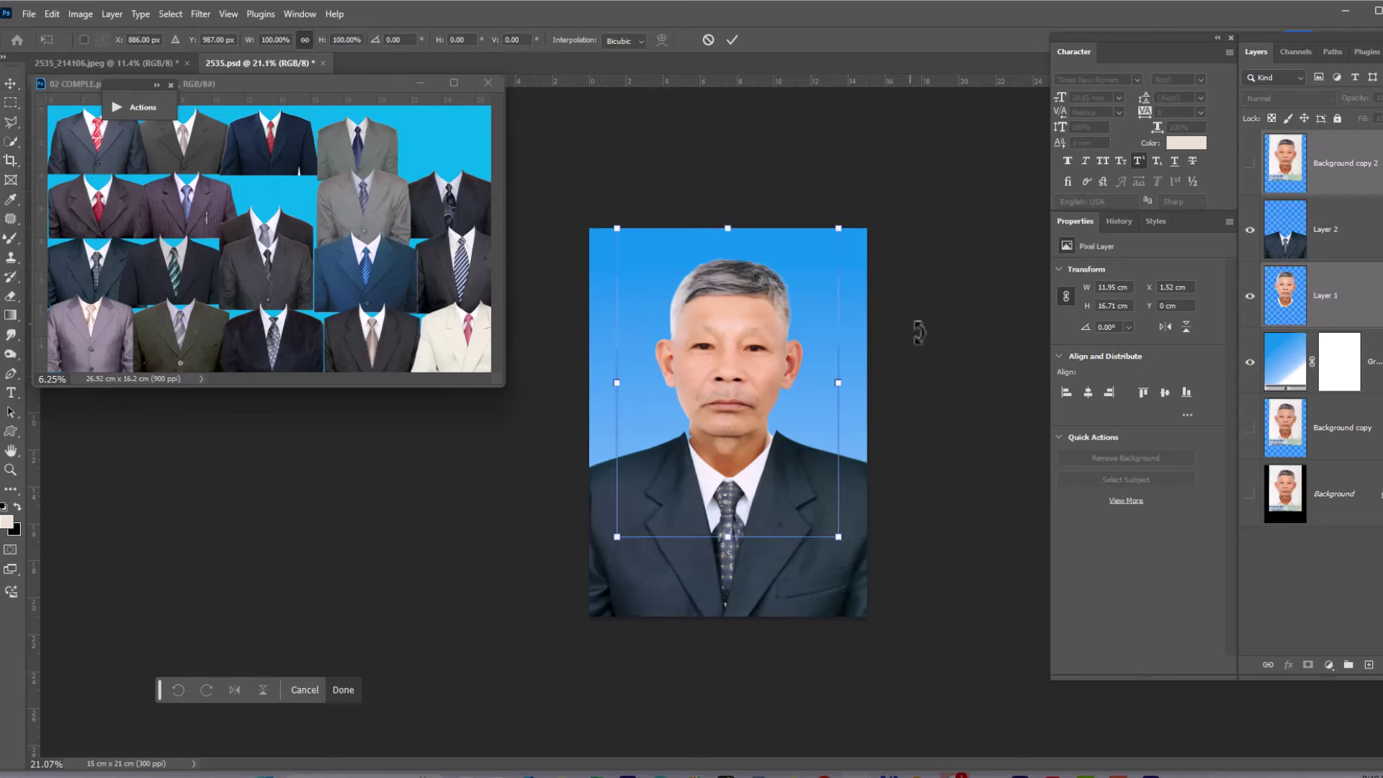
key("ctrl+plus")
left_click_drag(874, 370, 894, 372)
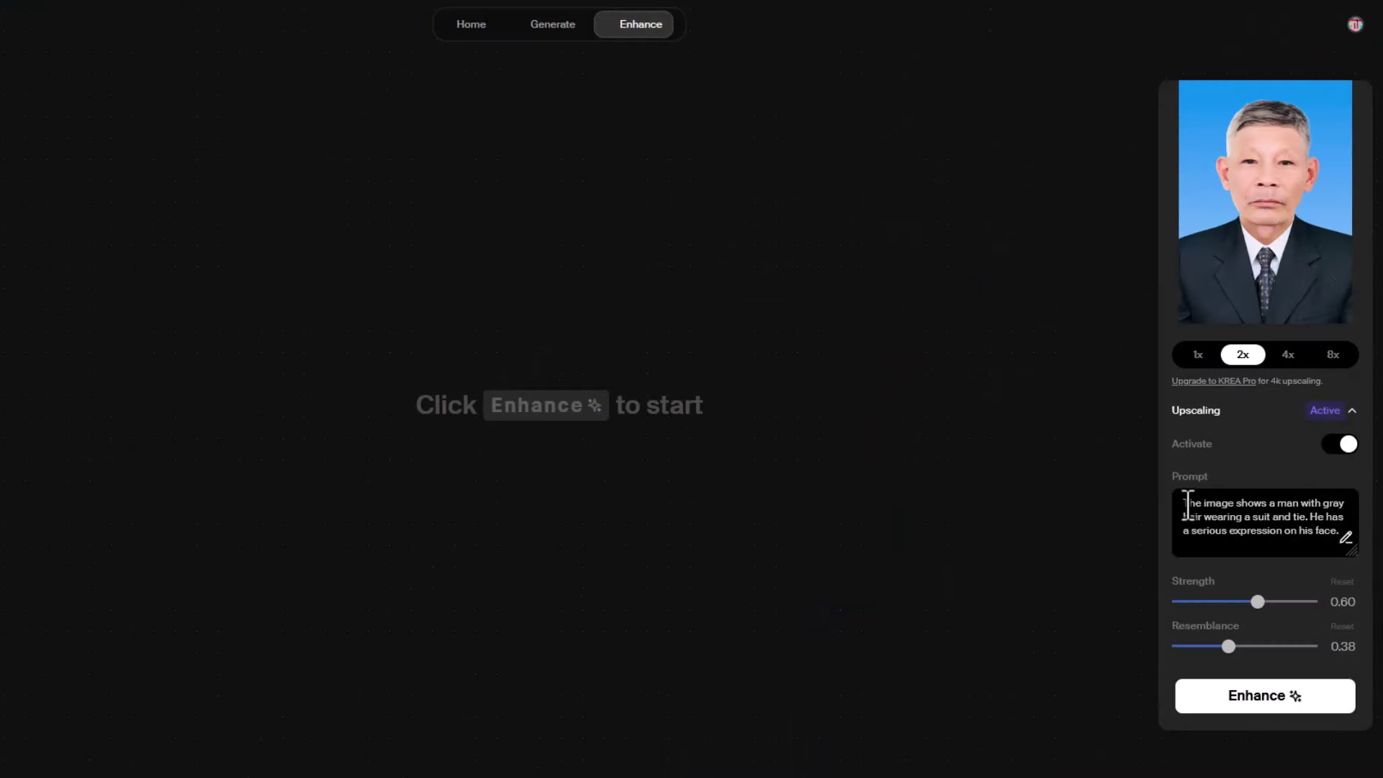
- Copy KREA's full prompt into Google Translate, then reselect the prompt text
left_click_drag(1188, 504, 1340, 533)
key("ctrl+c")
right_click(1318, 529)
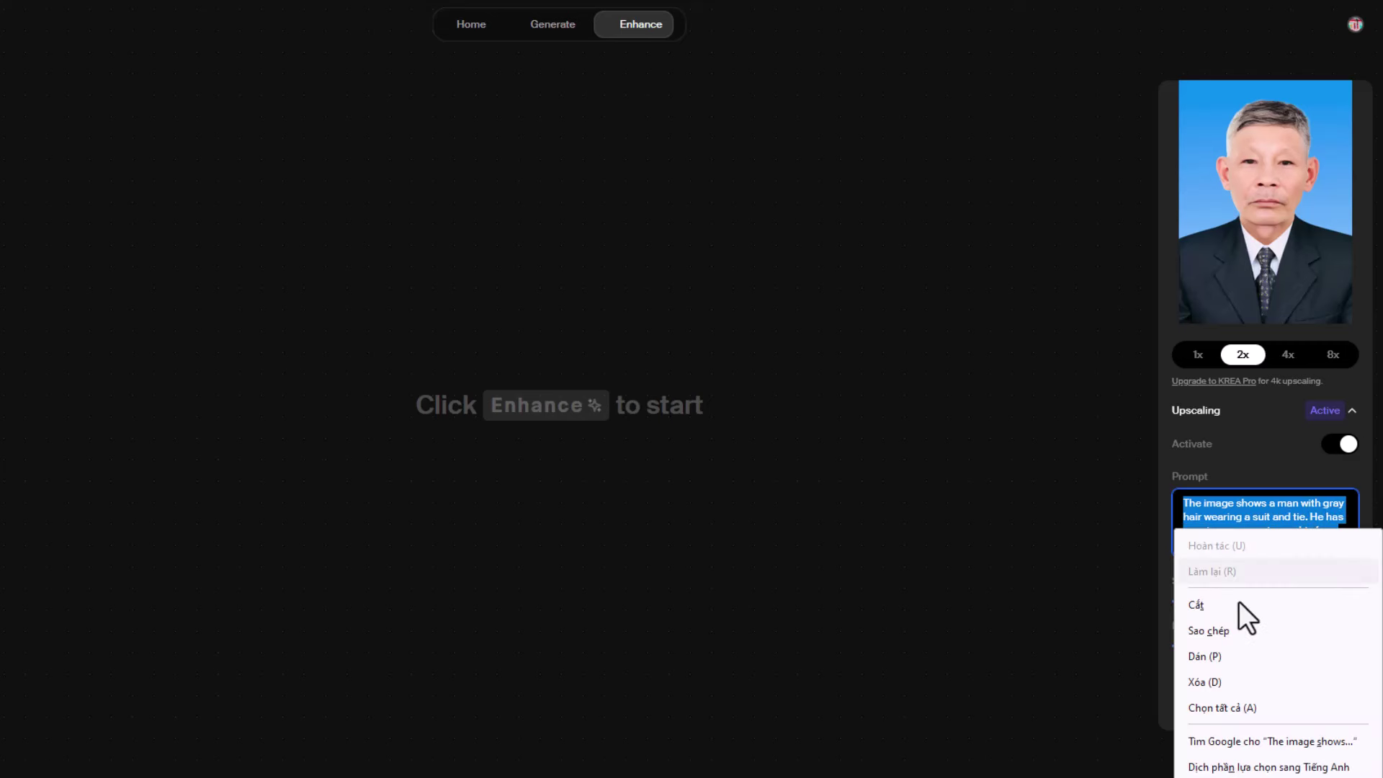
left_click(1202, 629)
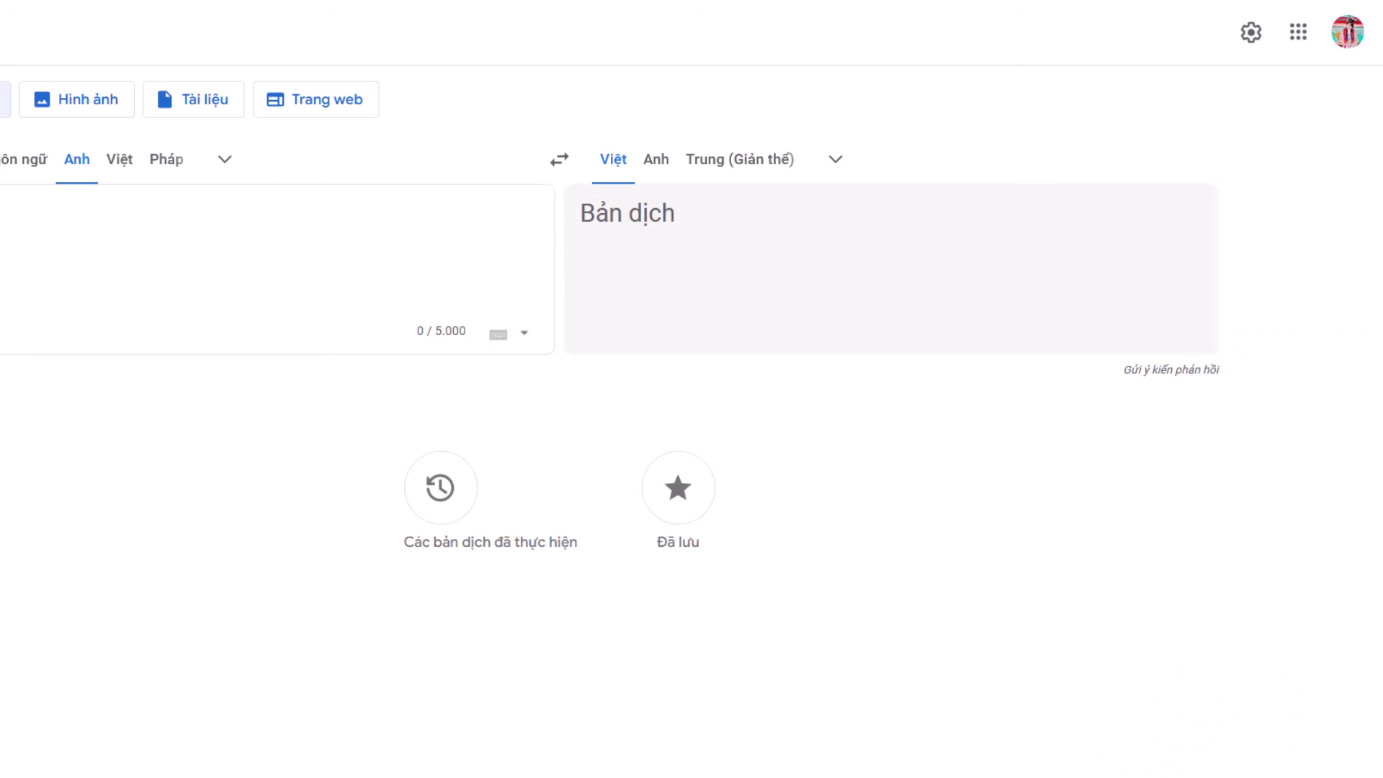
key("ctrl+v")
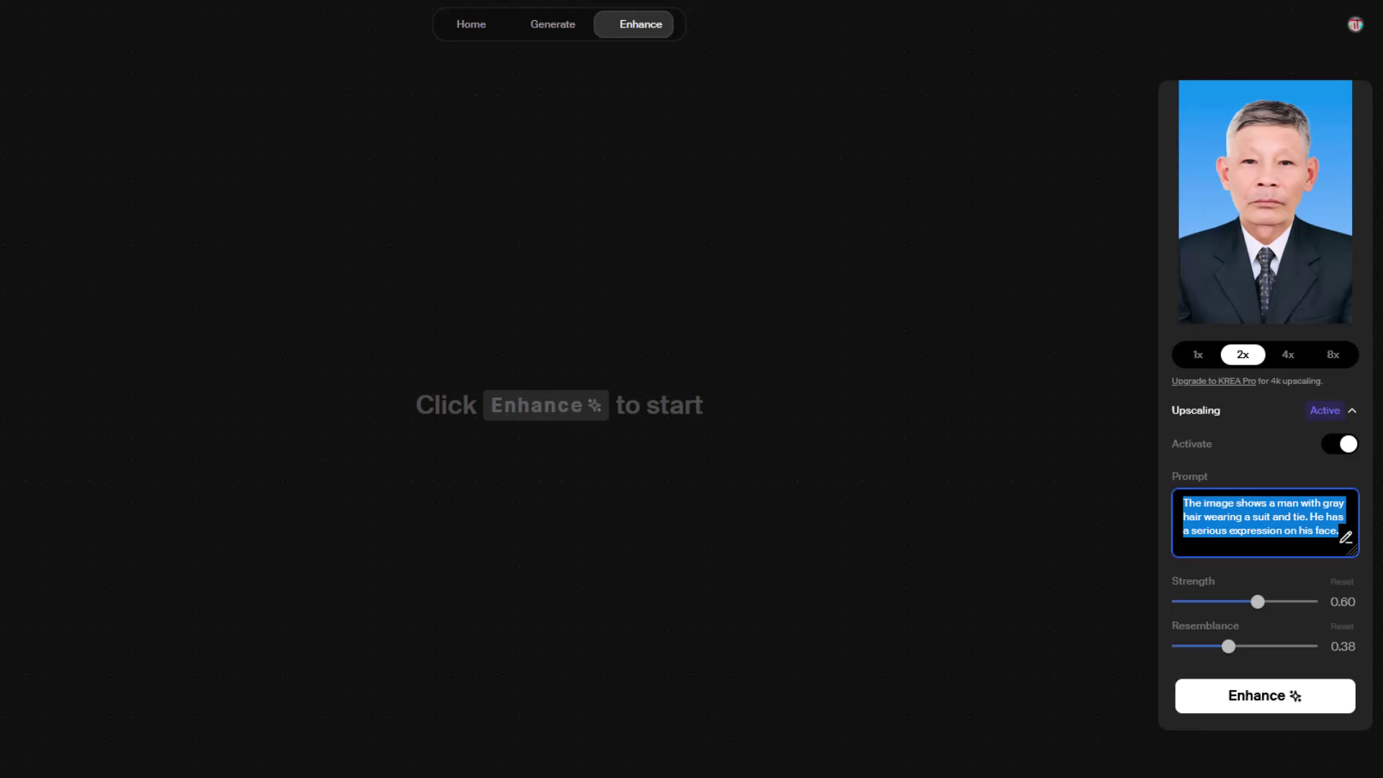
left_click(681, 739)
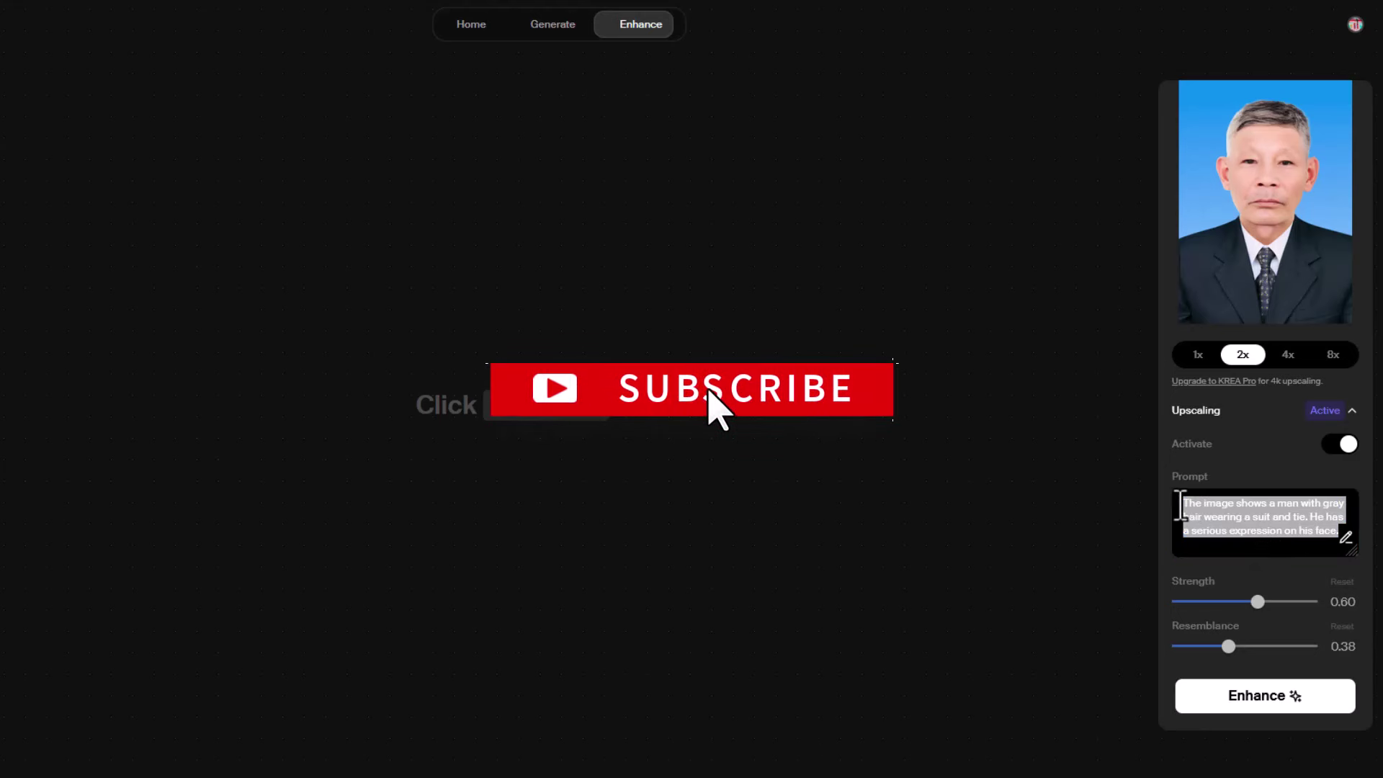
left_click_drag(1183, 504, 1338, 532)
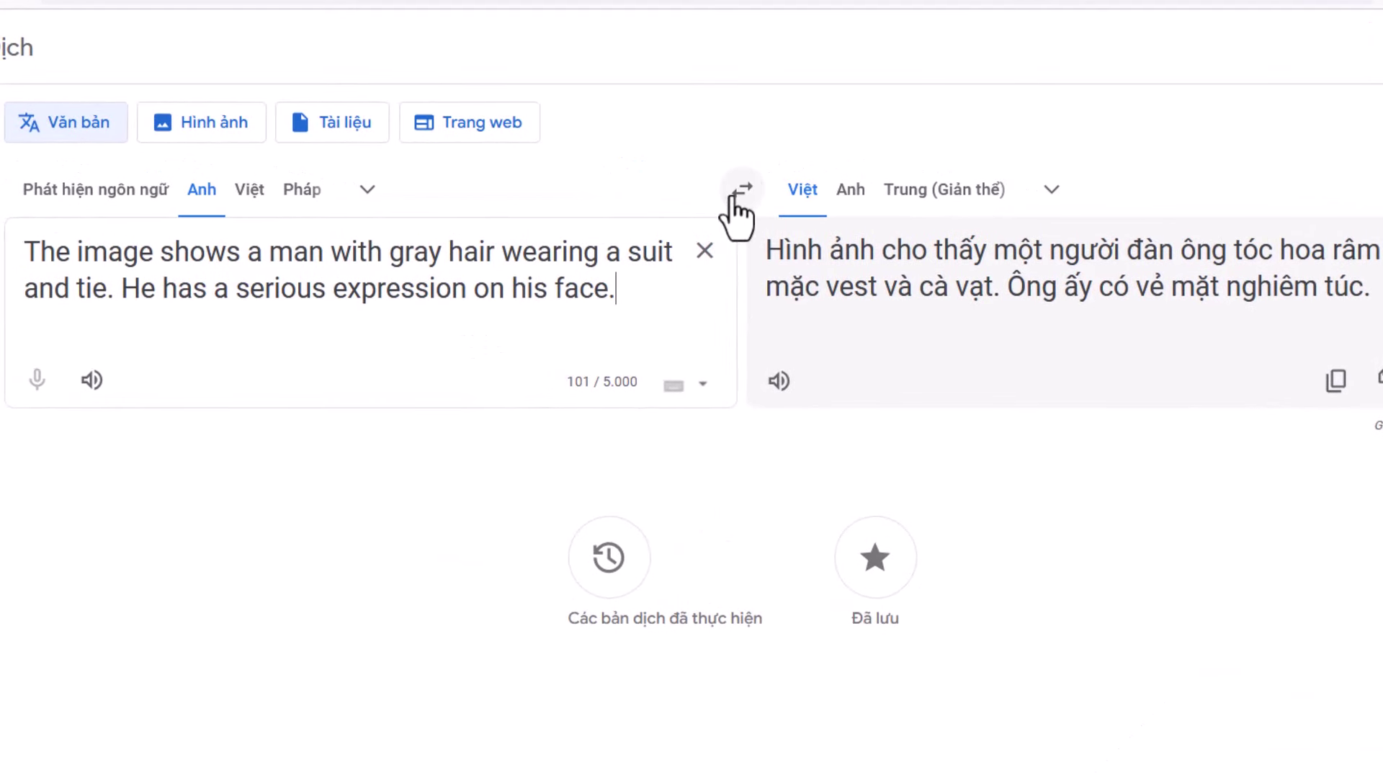
- Swap the translation direction and delete 'cho thấy' from the Vietnamese text
left_click(742, 190)
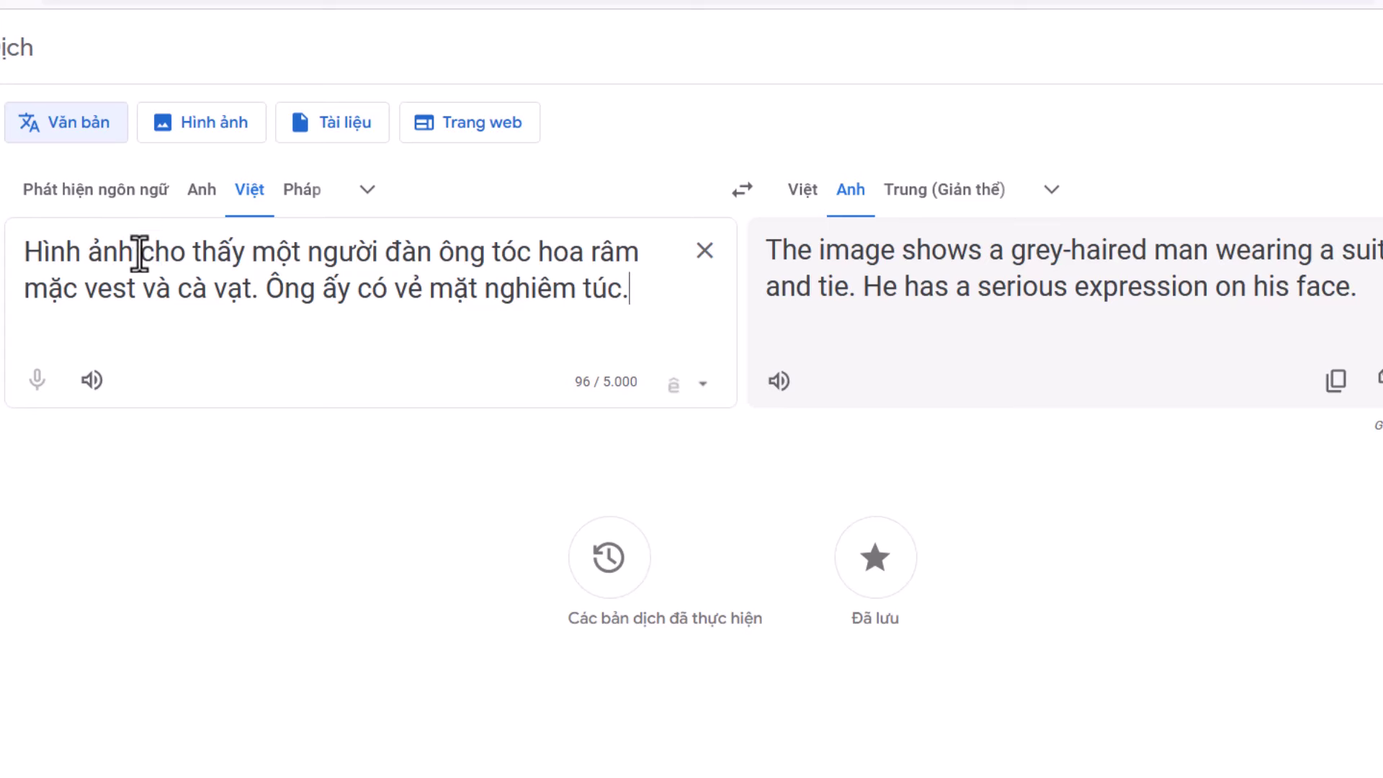
left_click_drag(136, 251, 246, 251)
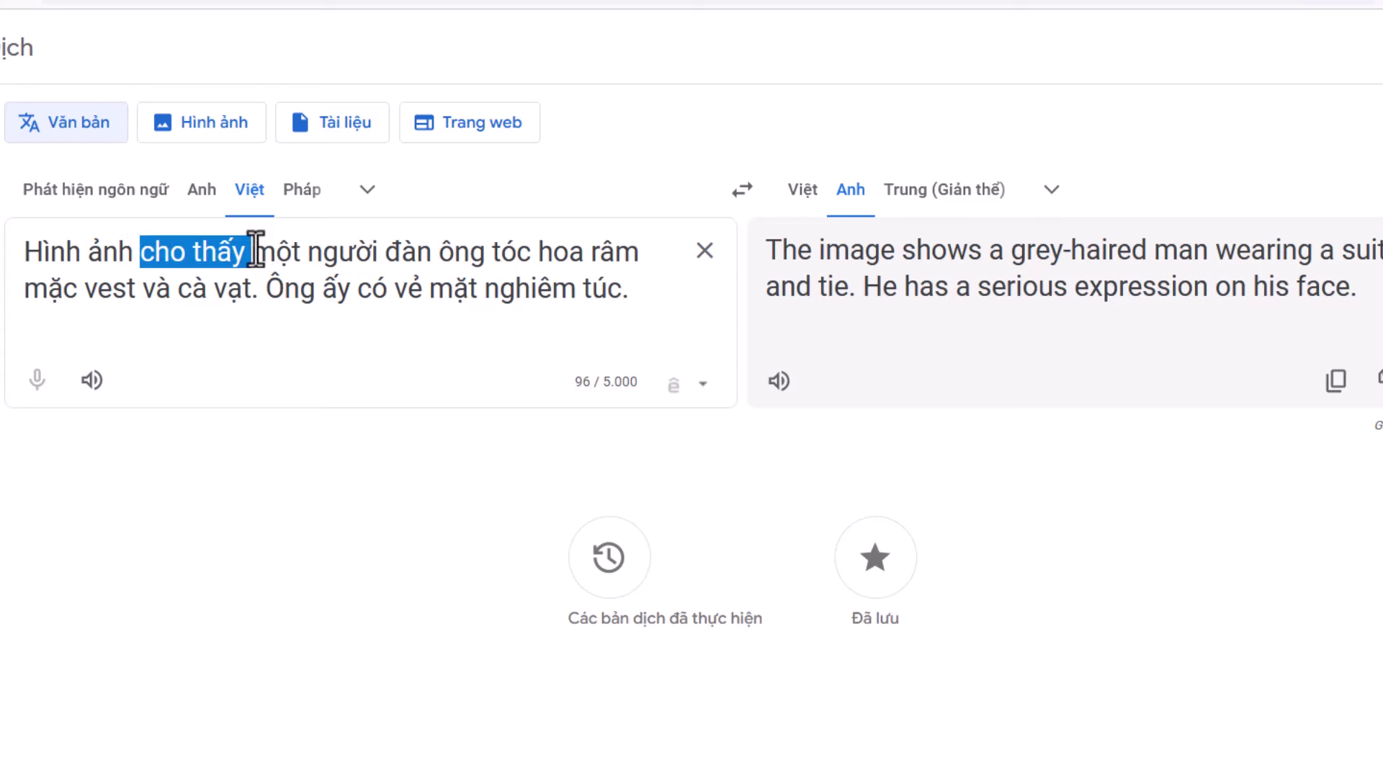
key("BackSpace")
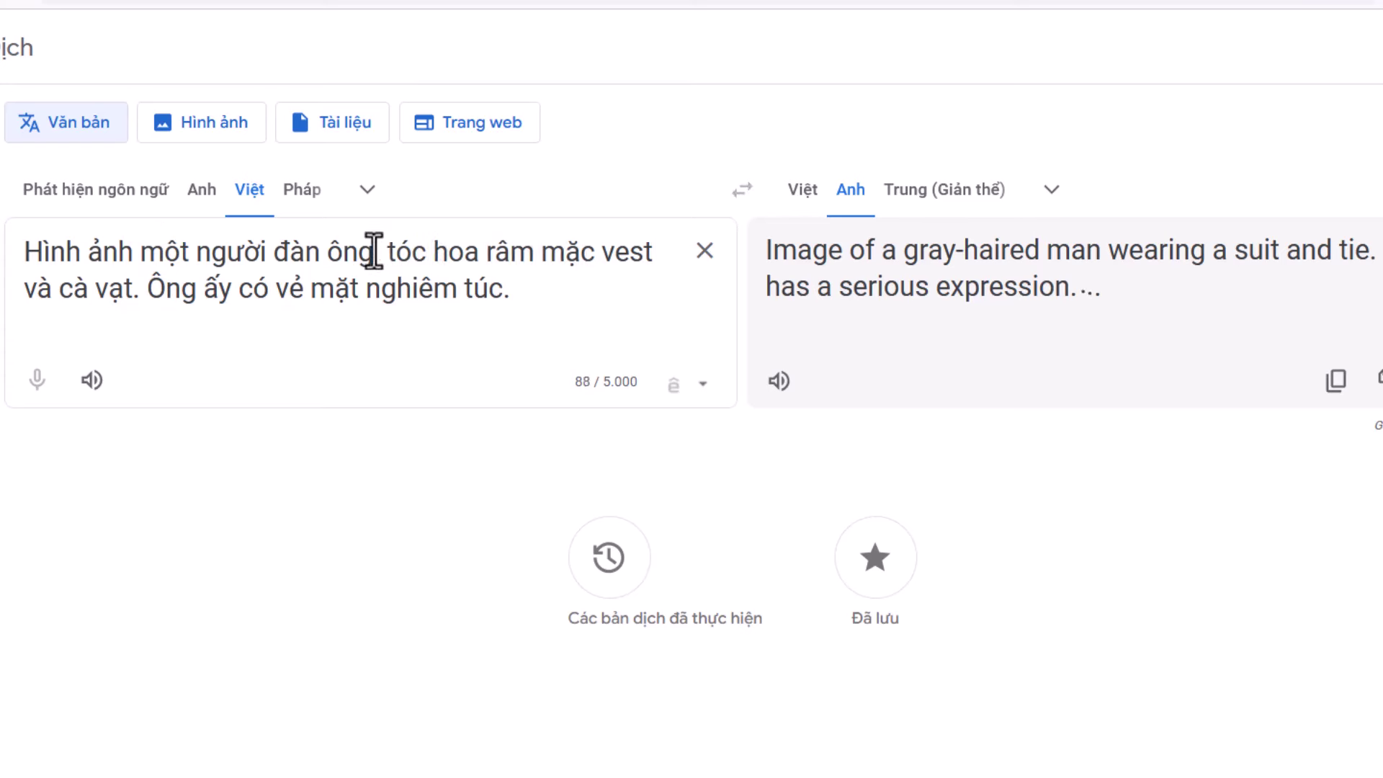
- Insert 'lớn tuổi' after 'ông', fixing the UniKey input-method typos
type("lon7")
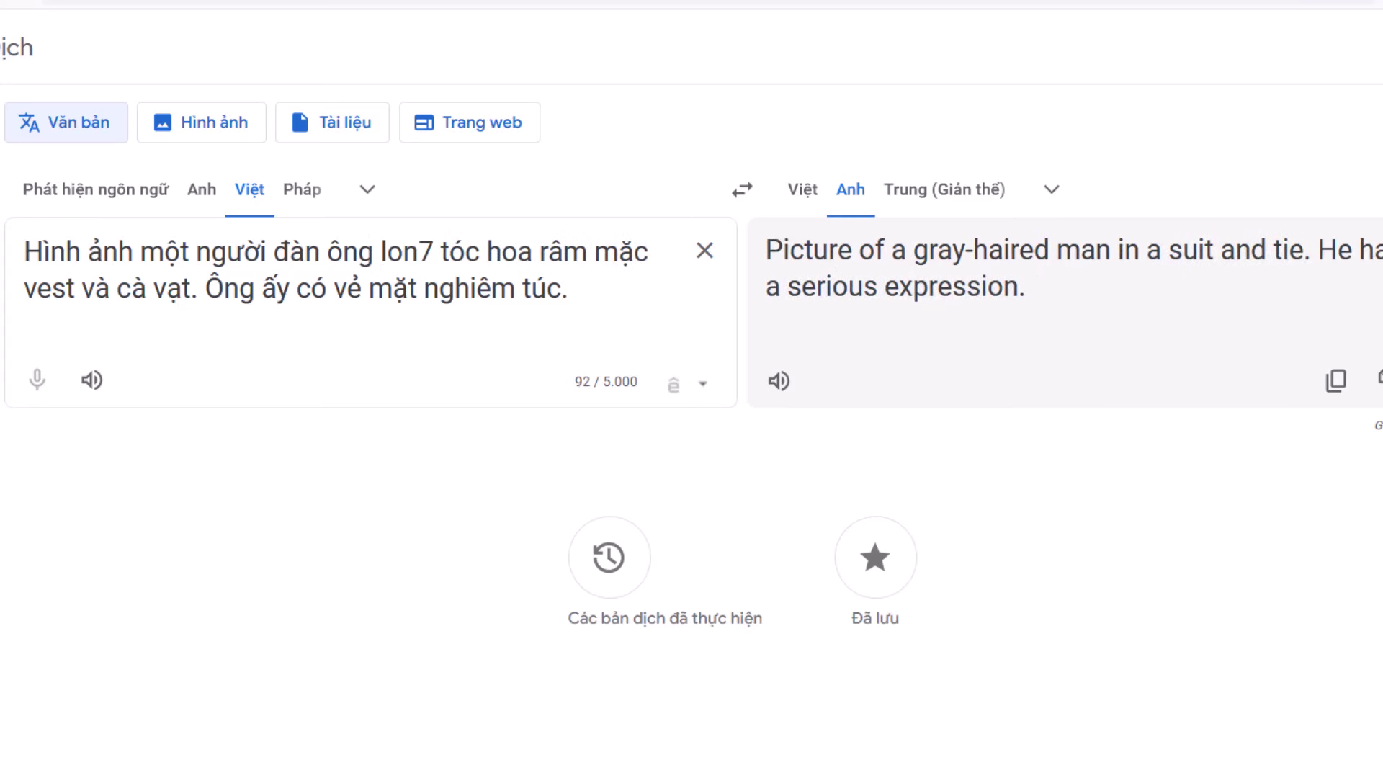
key("ctrl+shift+F5")
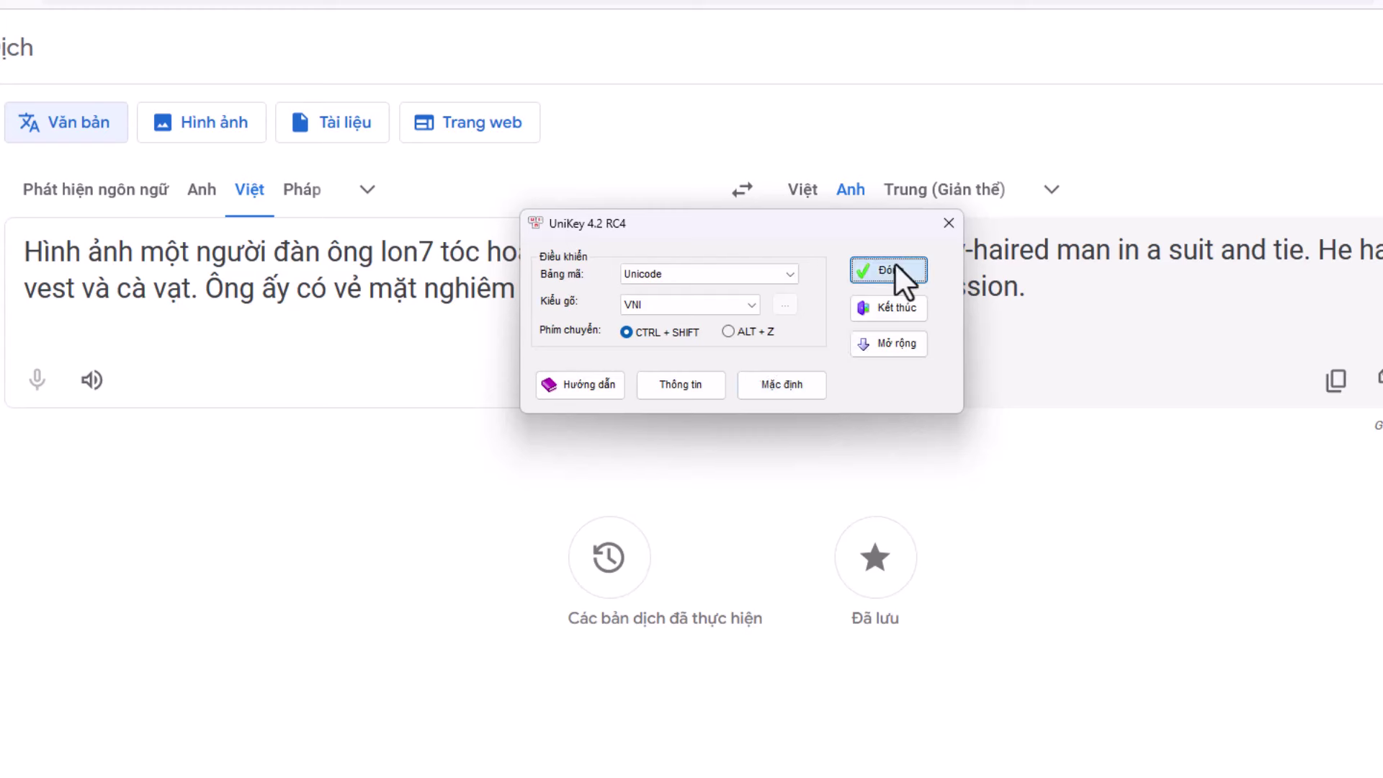
left_click(895, 266)
left_click_drag(431, 252, 401, 252)
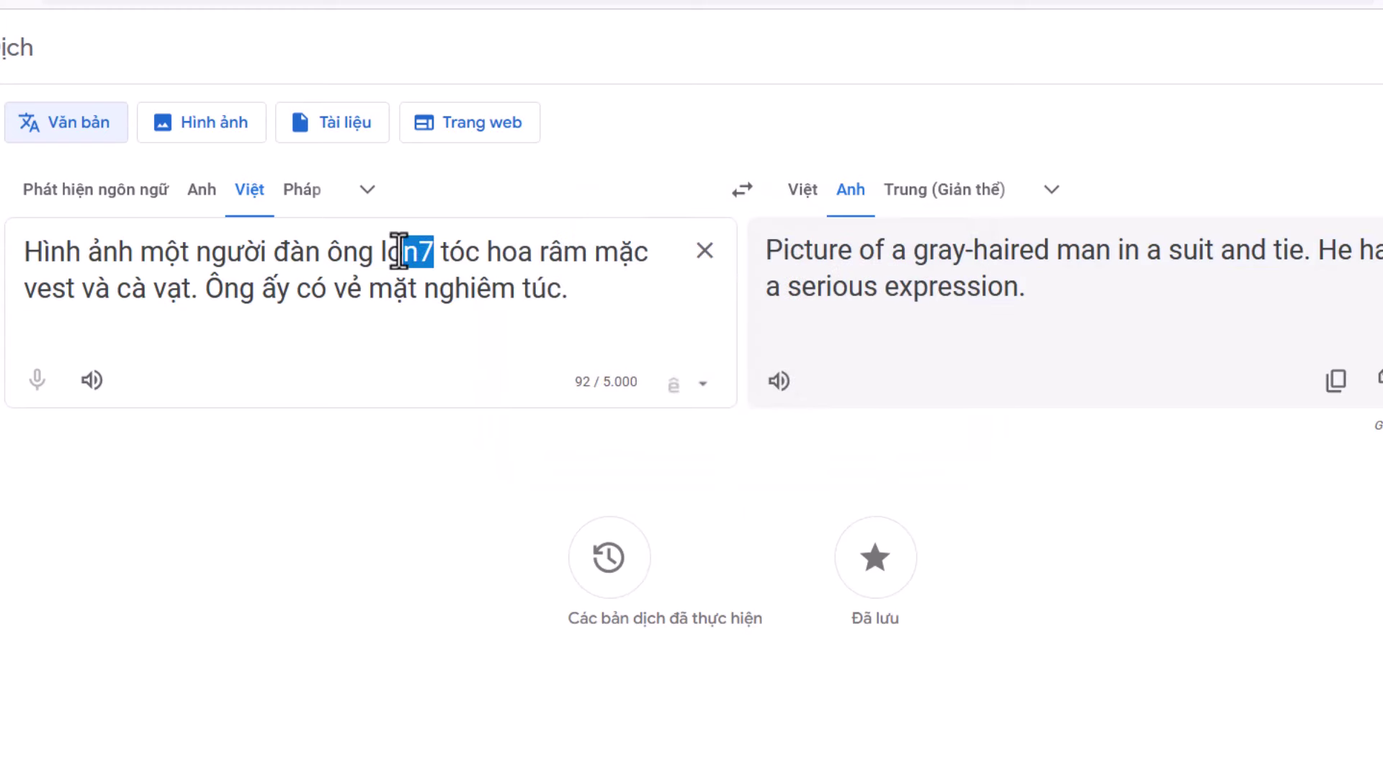
type("o")
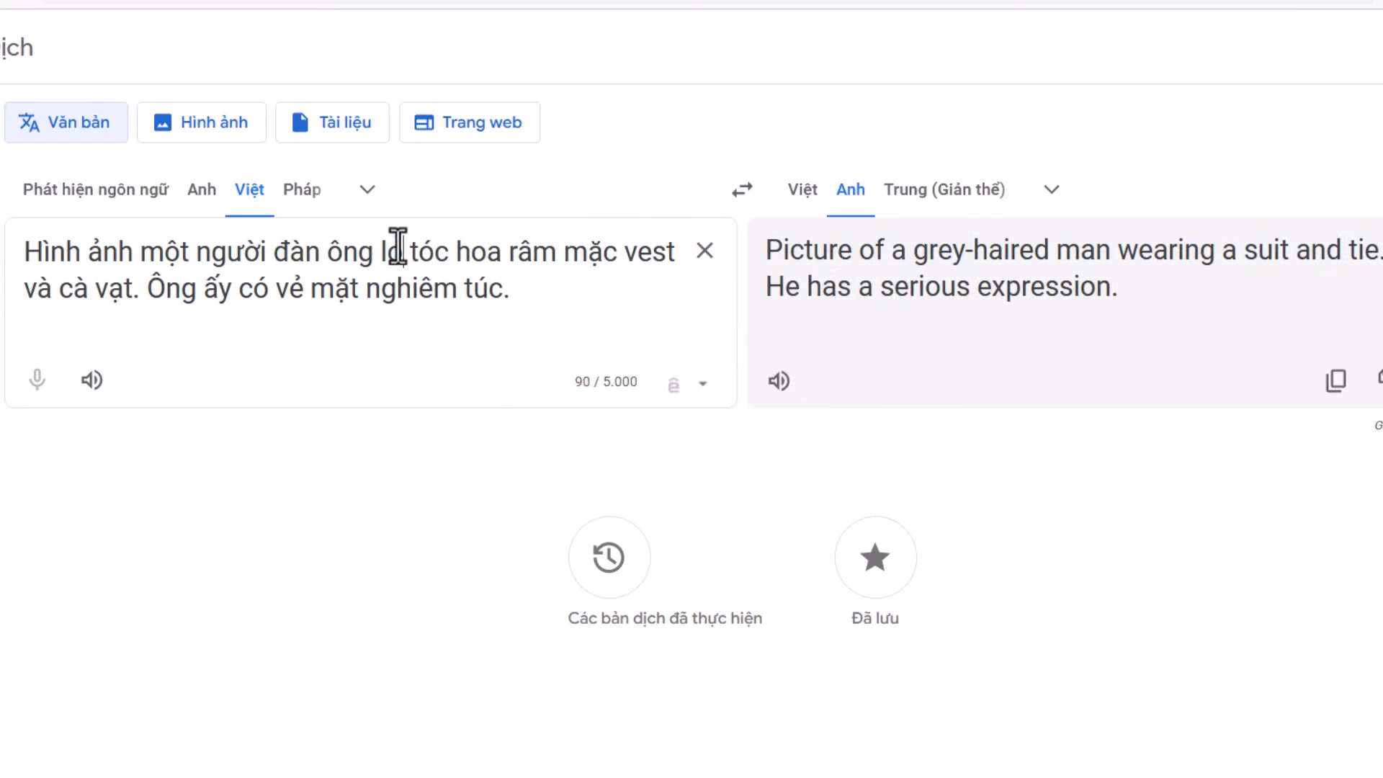
type("n")
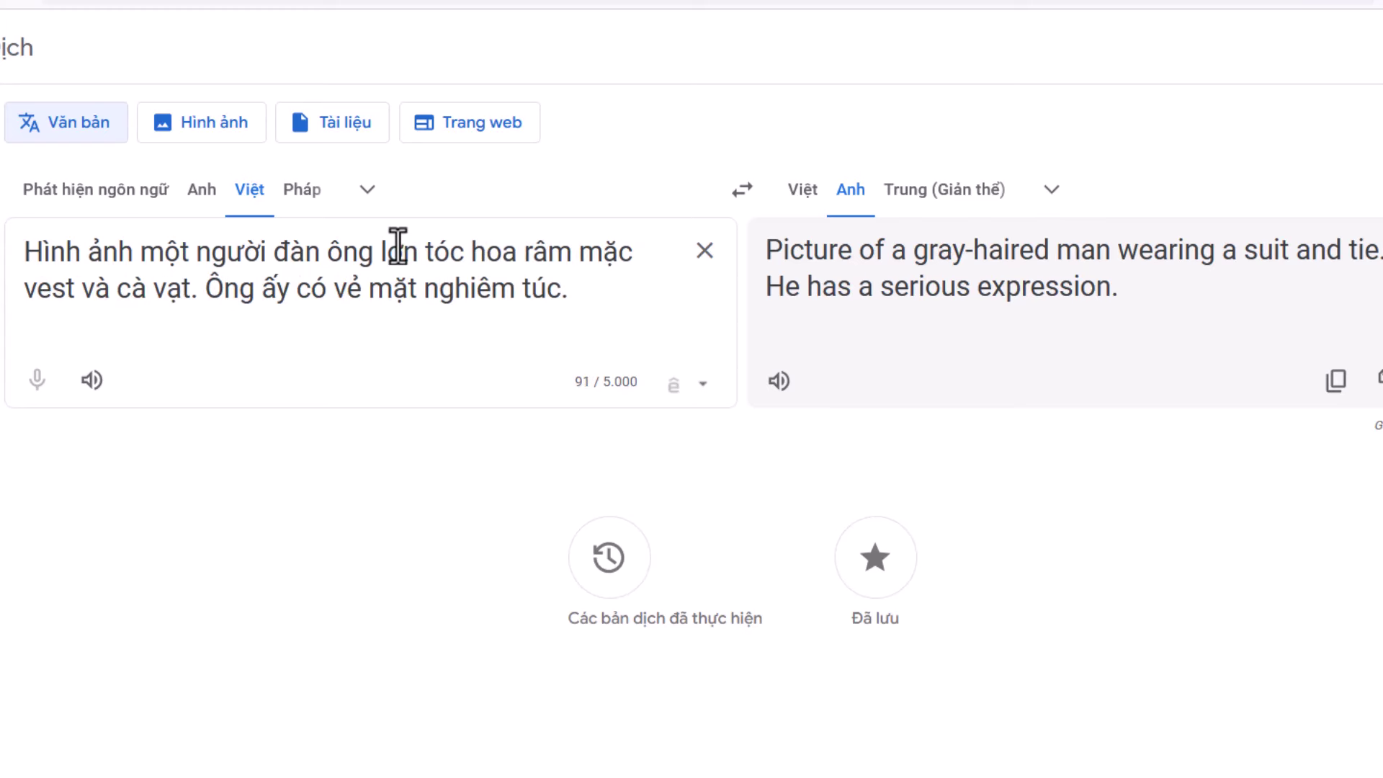
type("ws")
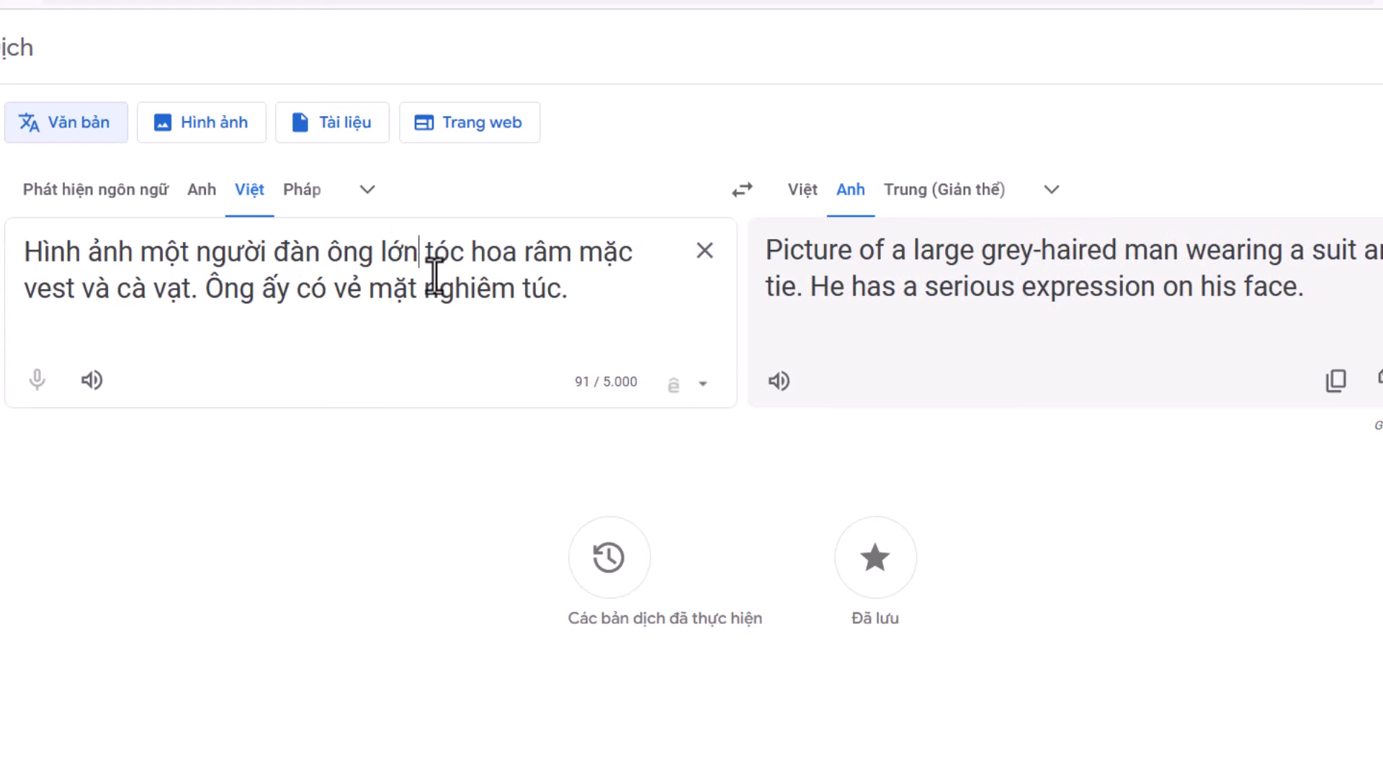
type(" tu")
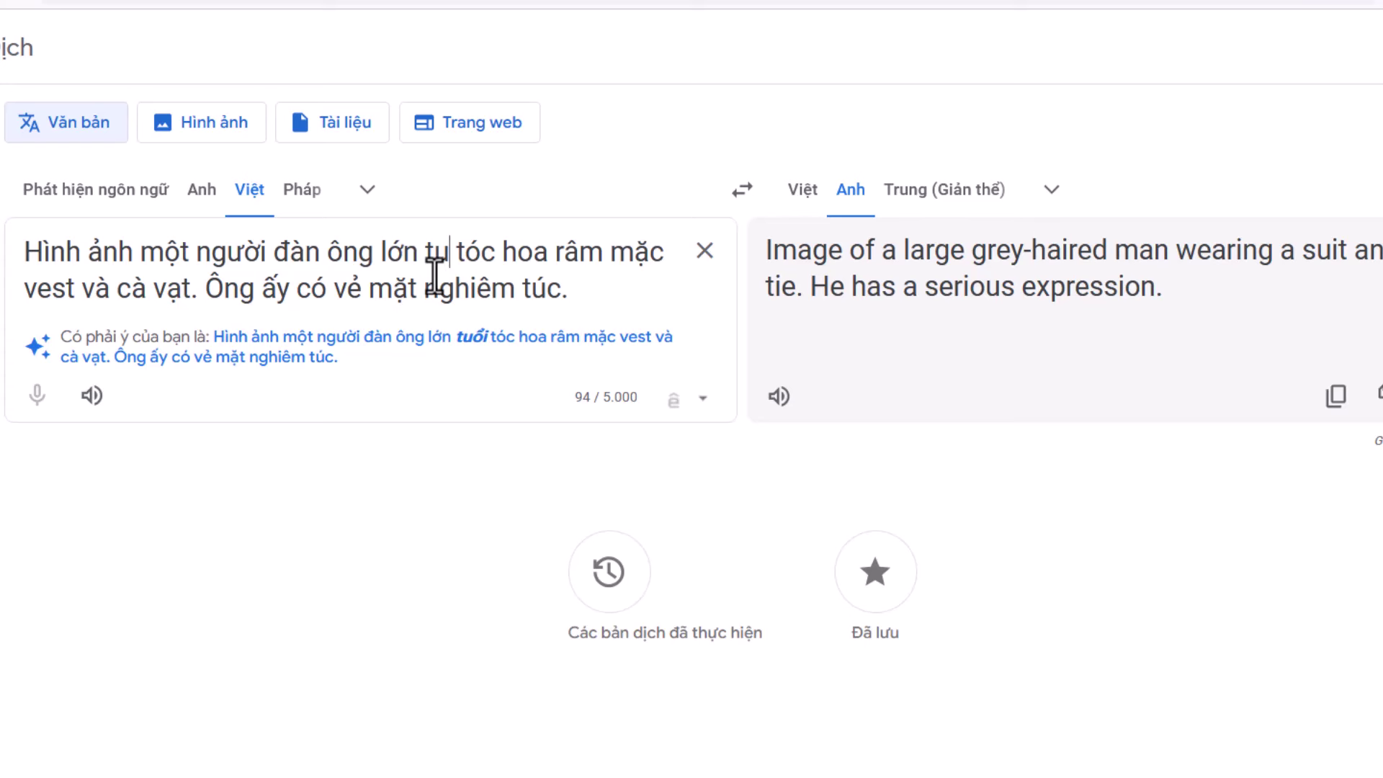
type("ôi")
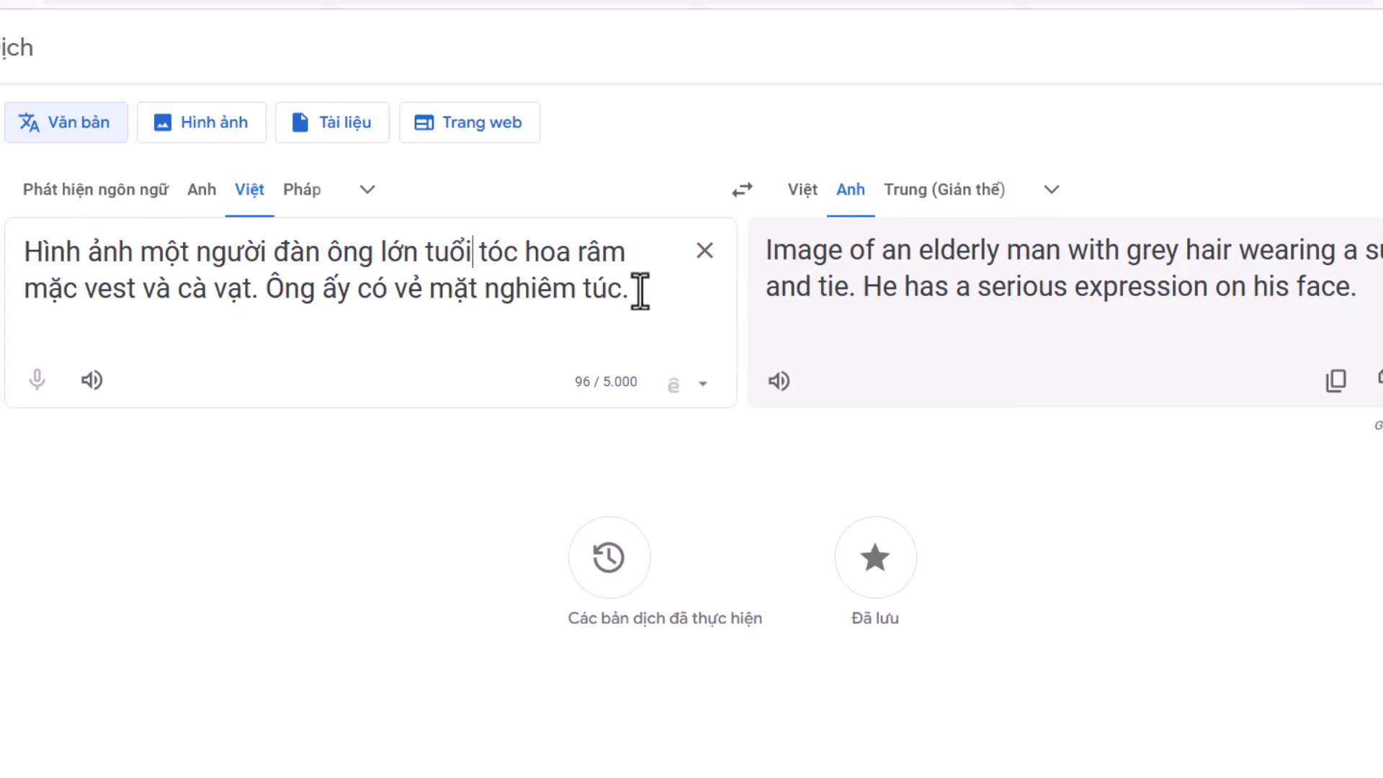
- Replace the Krea prompt with the English description of the elderly man
left_click(1336, 389)
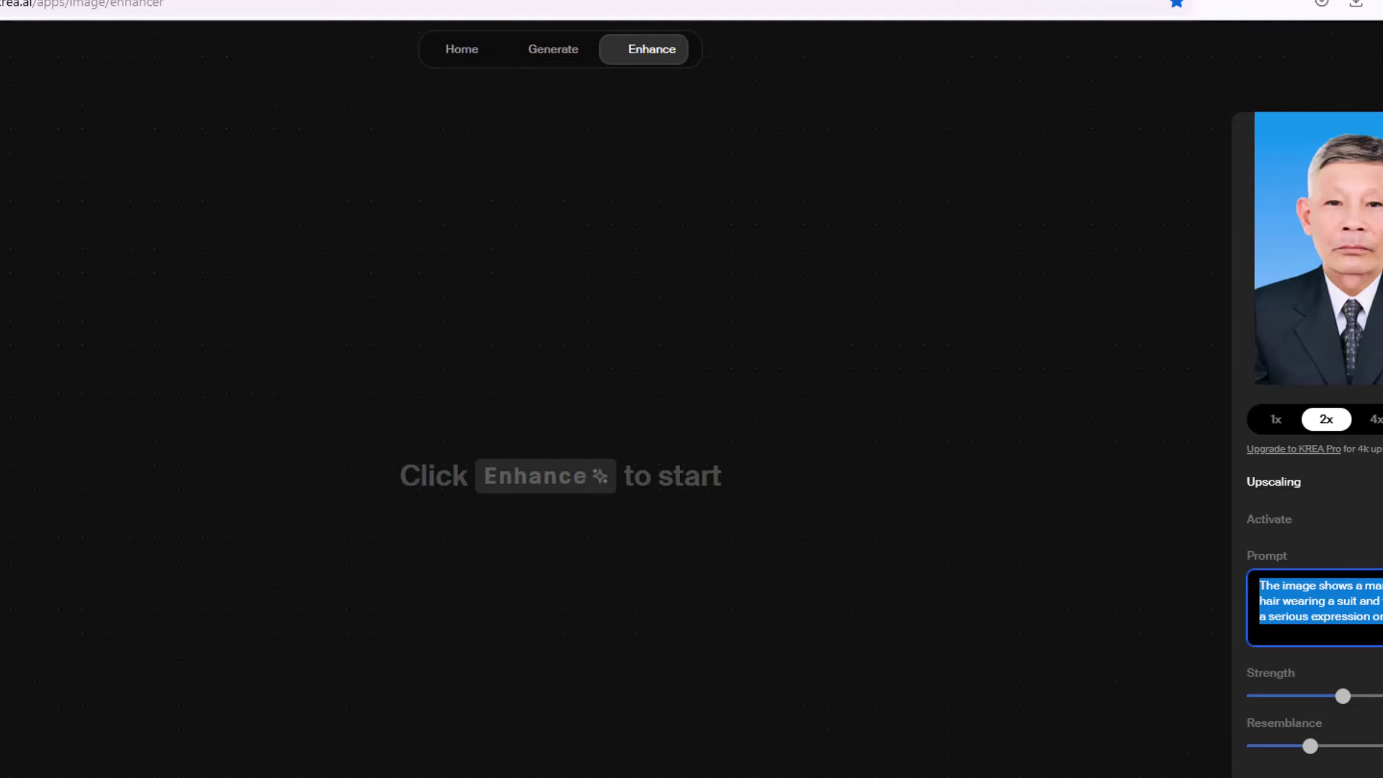
key("BackSpace")
key("ctrl+v")
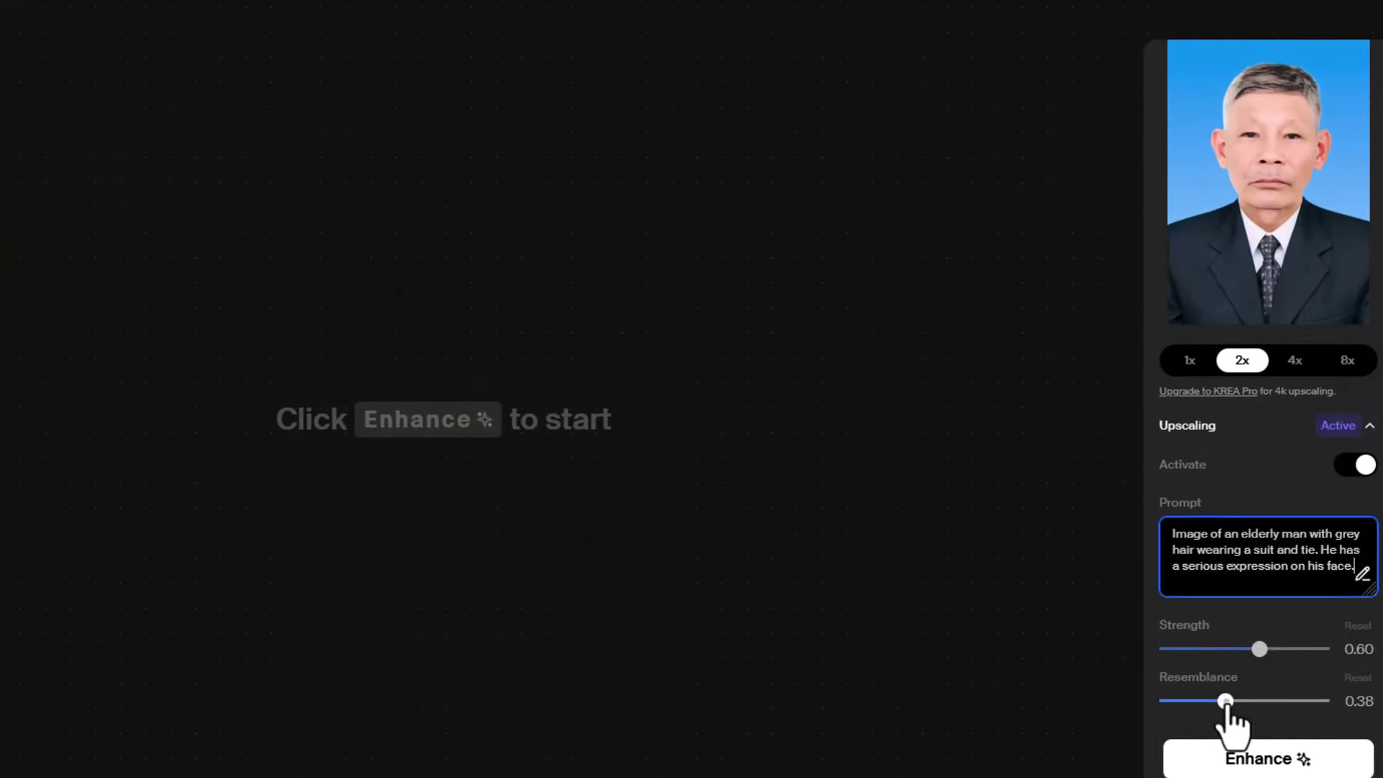
- Set Resemblance to 0.49 and Clarity to 0.20, then start the 2x enhancement
left_click_drag(1226, 701, 1243, 701)
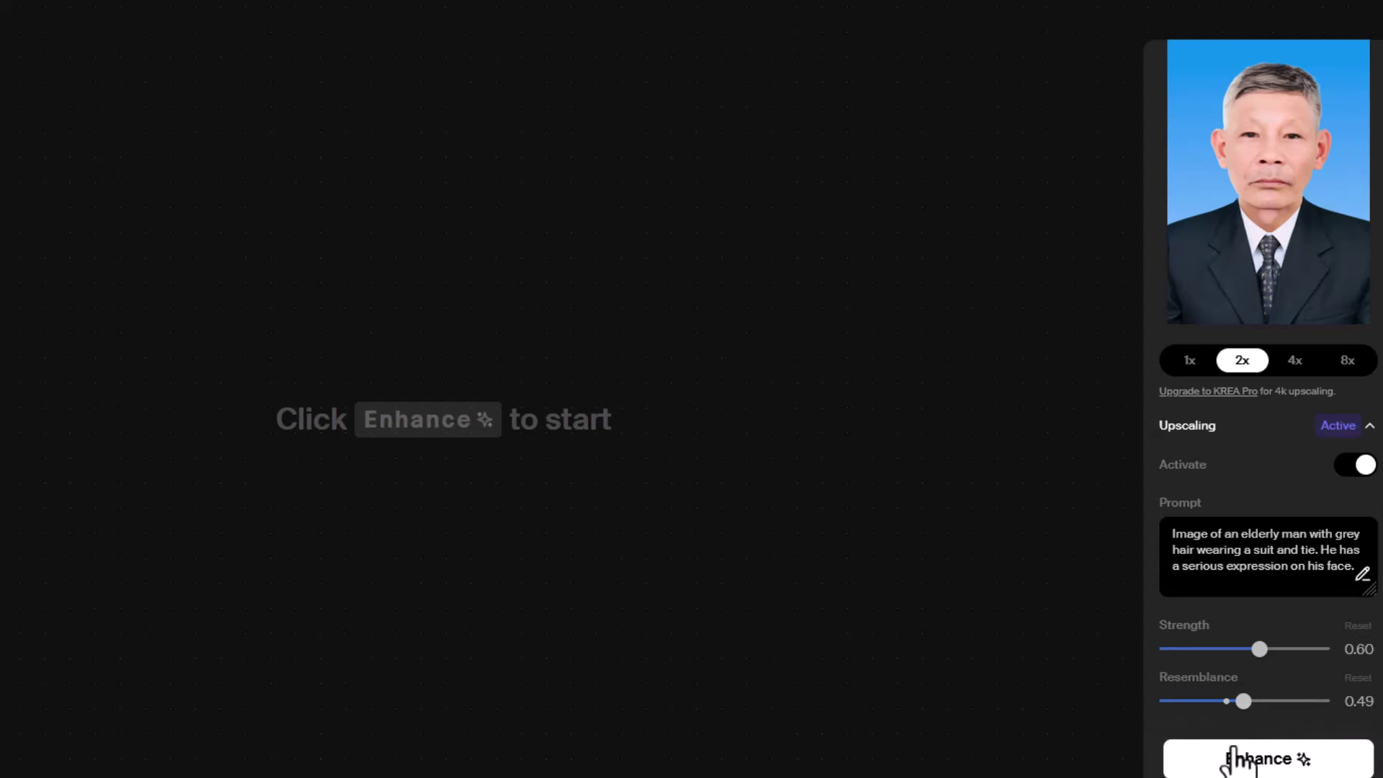
scroll(1280, 656, "down", 3)
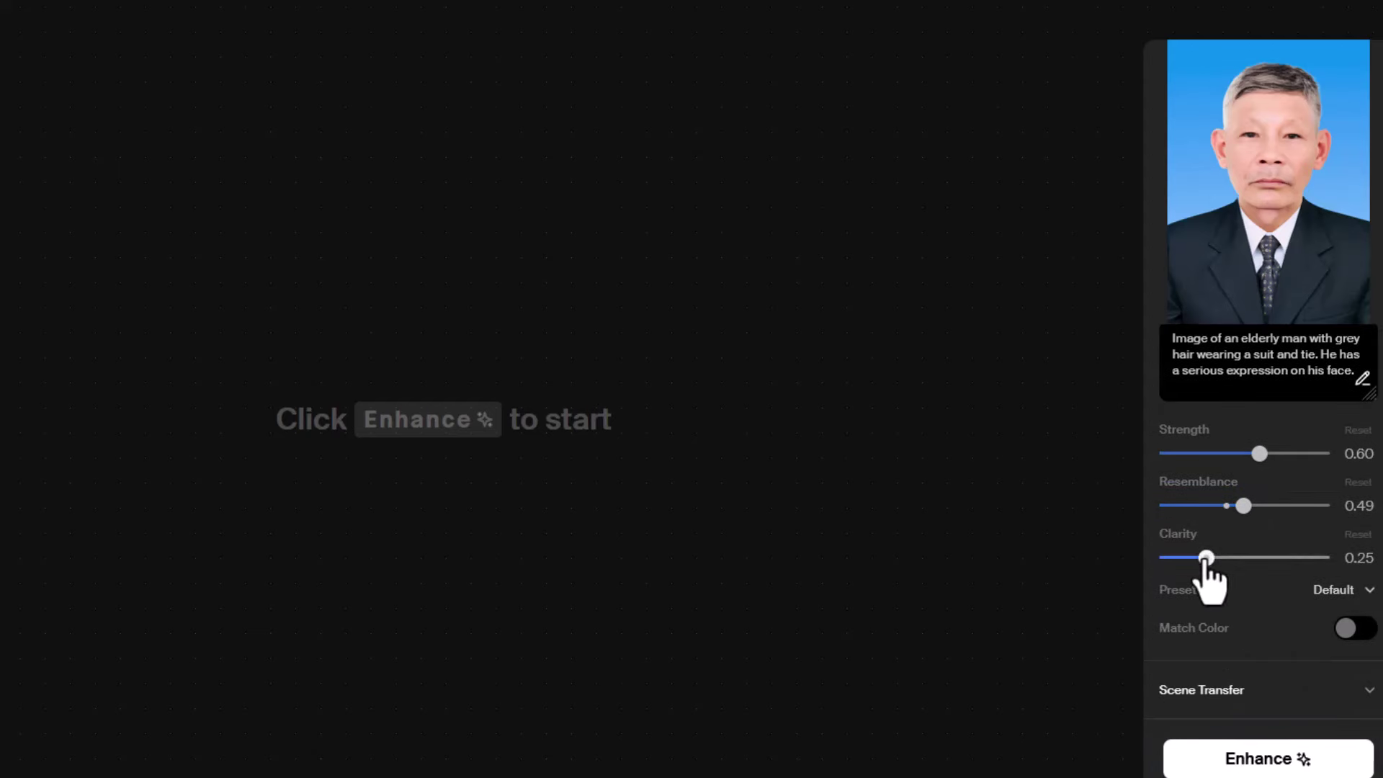
left_click_drag(1204, 558, 1198, 558)
left_click(1252, 764)
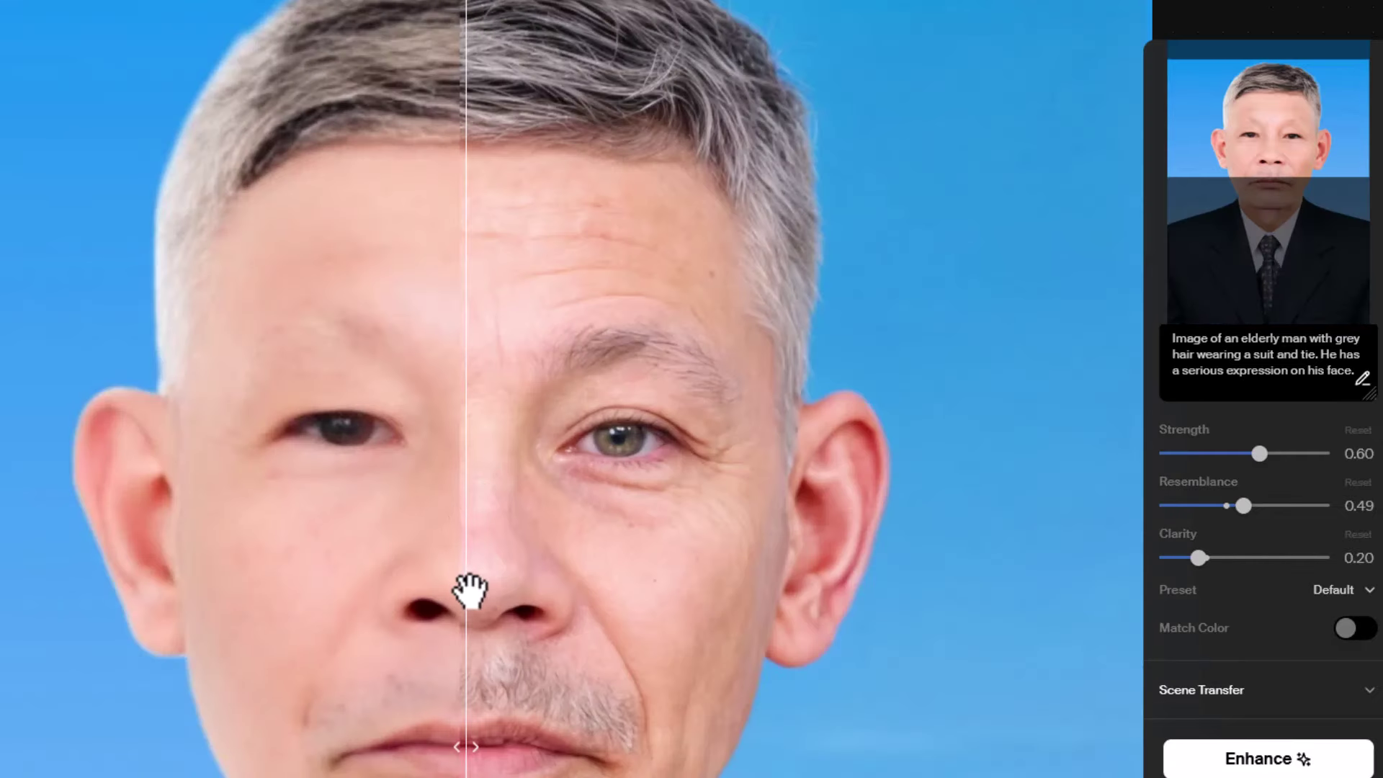
- Compare the enhanced face against the original, then download the enhanced PNG
mouse_move(469, 589)
left_mouse_down()
mouse_move(333, 595)
mouse_move(966, 464)
mouse_move(78, 669)
left_mouse_up()
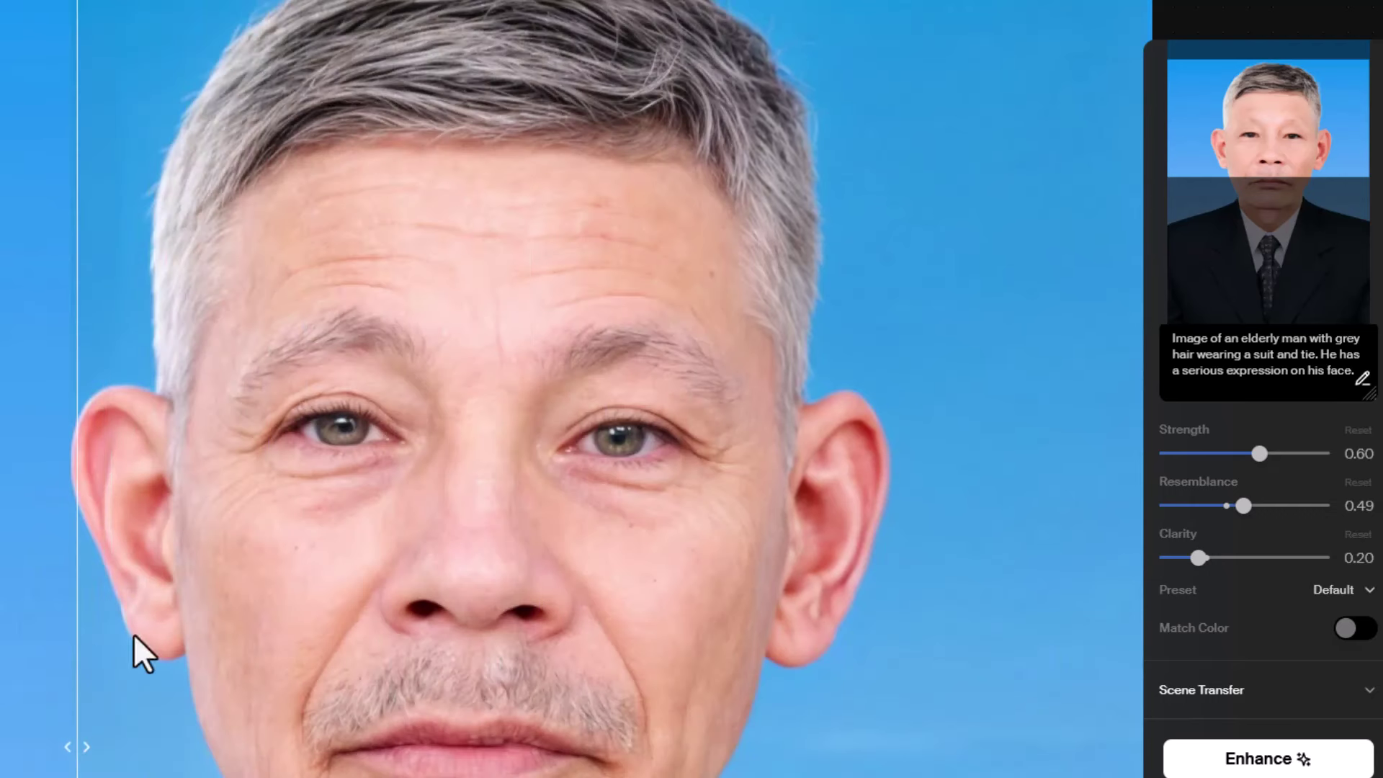
scroll(646, 517, "down", 3)
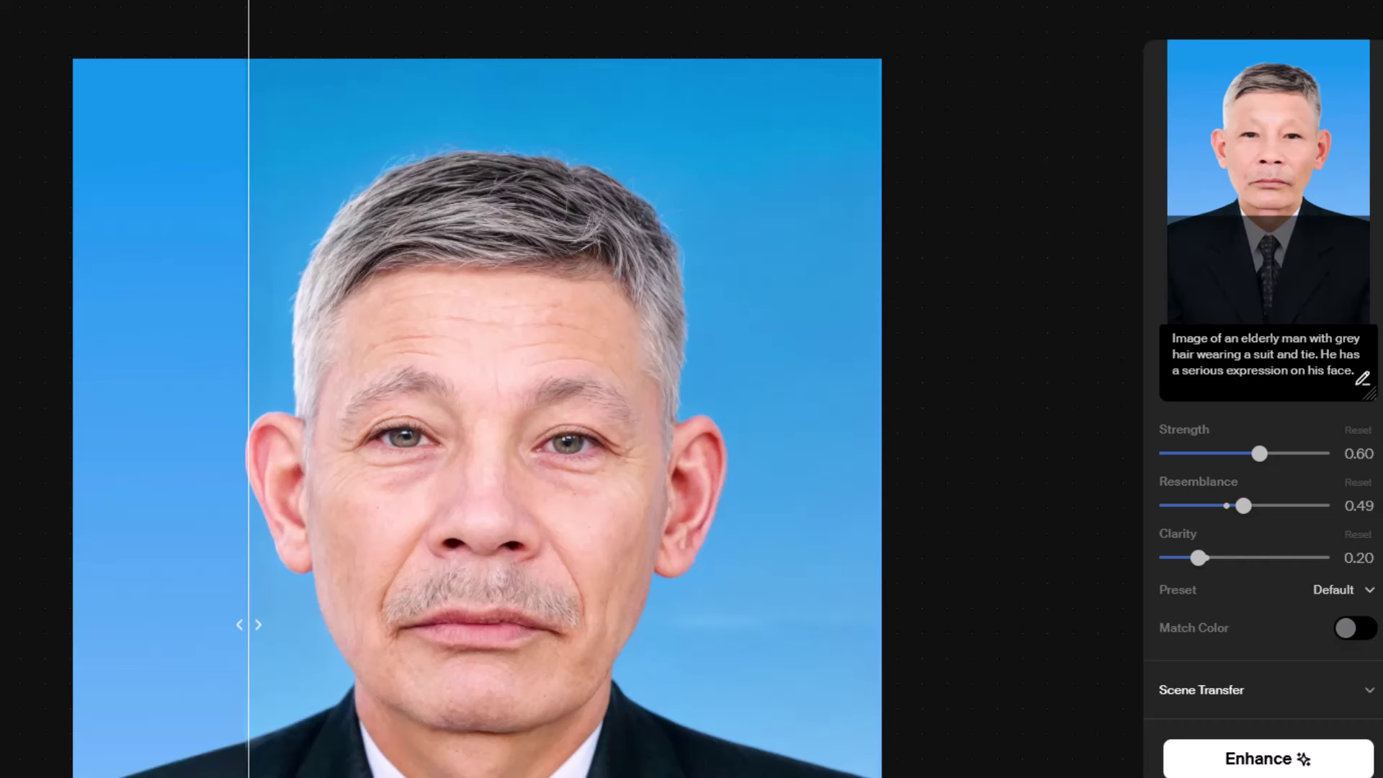
left_click(1263, 31)
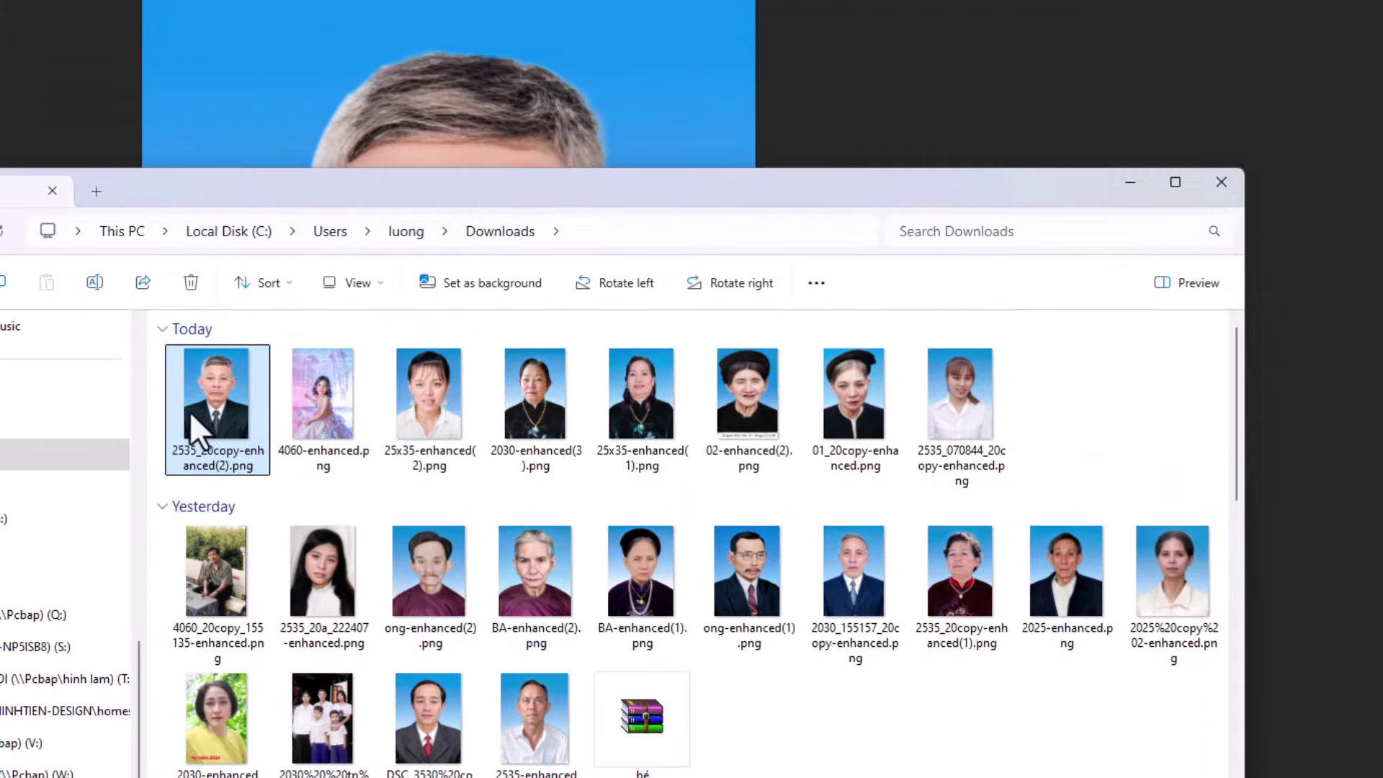
- Drag the downloaded 2535 enhanced PNG from Downloads onto the Photoshop canvas
left_click_drag(311, 232, 425, 118)
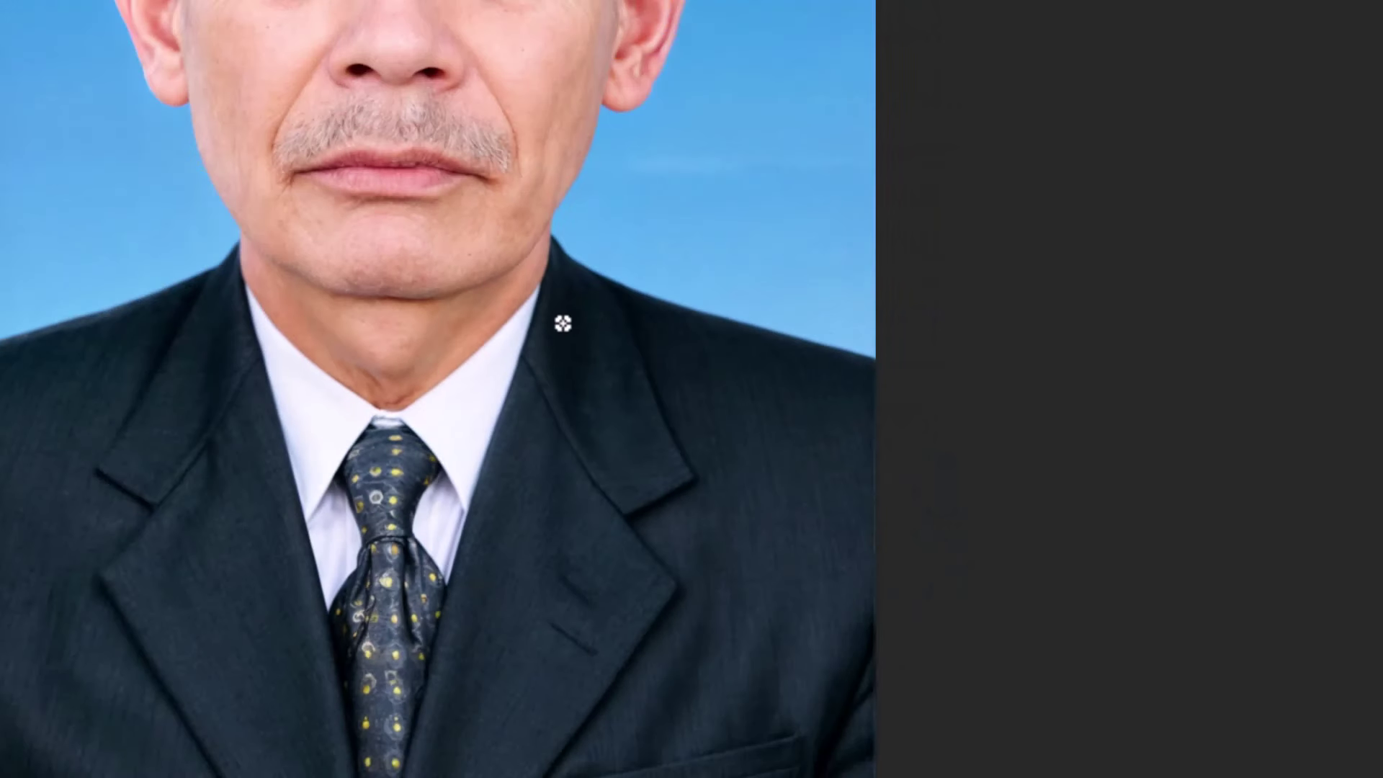
- Feather the selection by 2 px, copy it to a new layer, and move that layer to the top
left_click(562, 323)
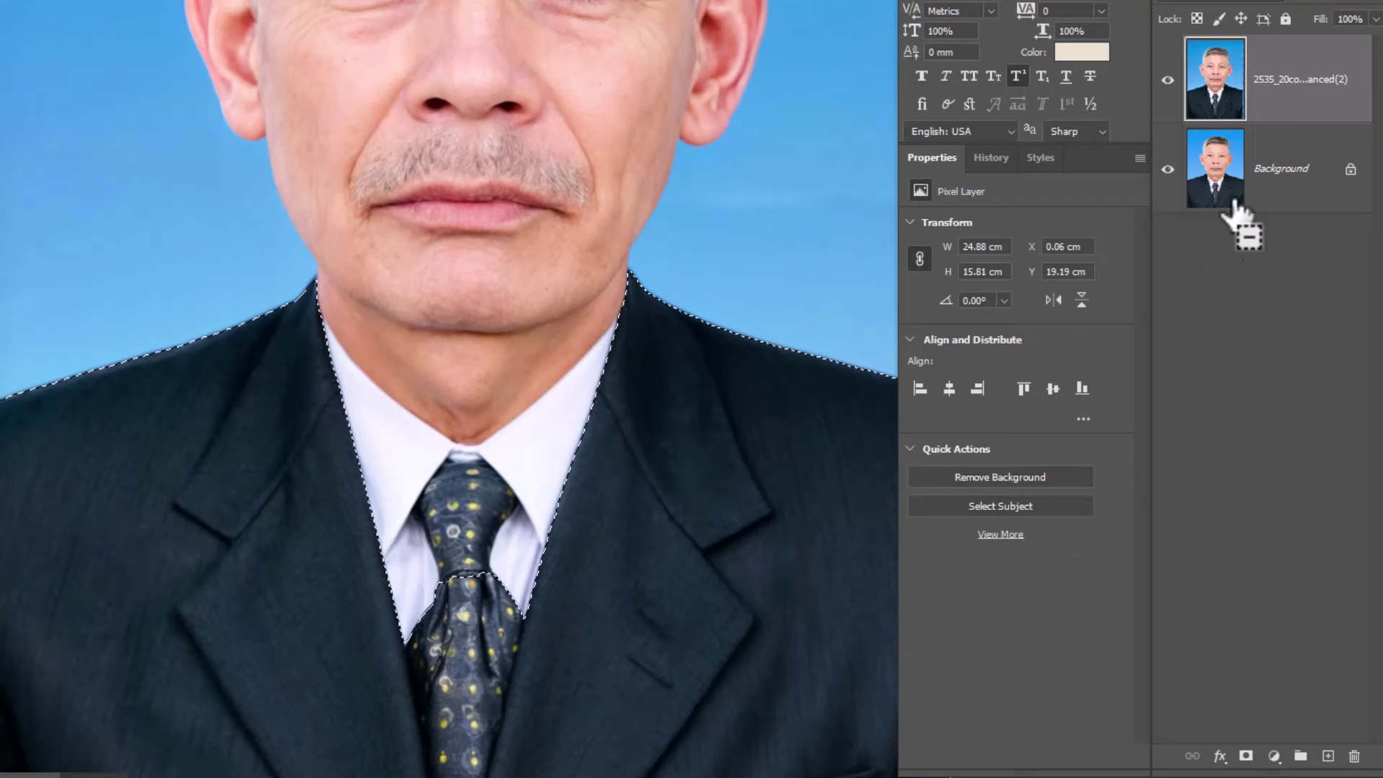
key("shift+F6")
key("Return")
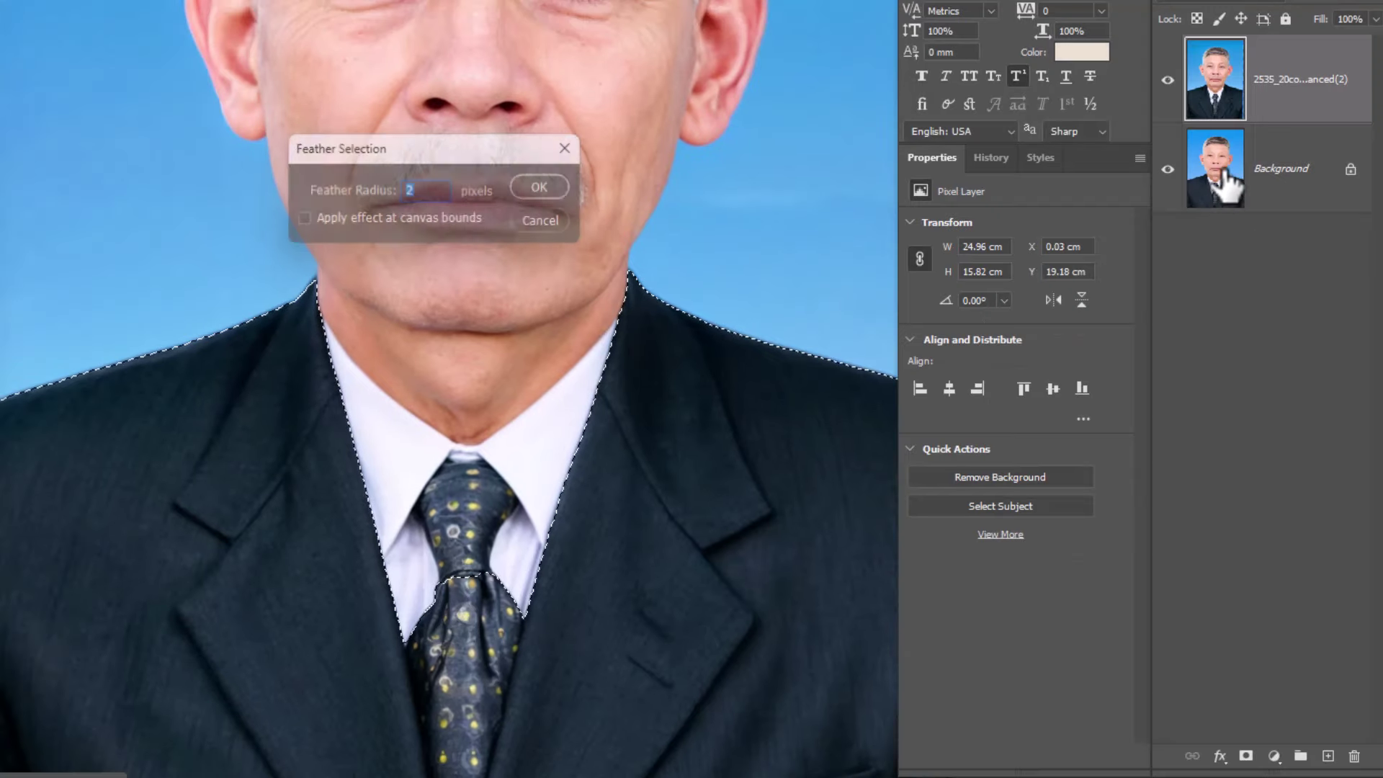
key("ctrl+j")
key("ctrl+bracketright")
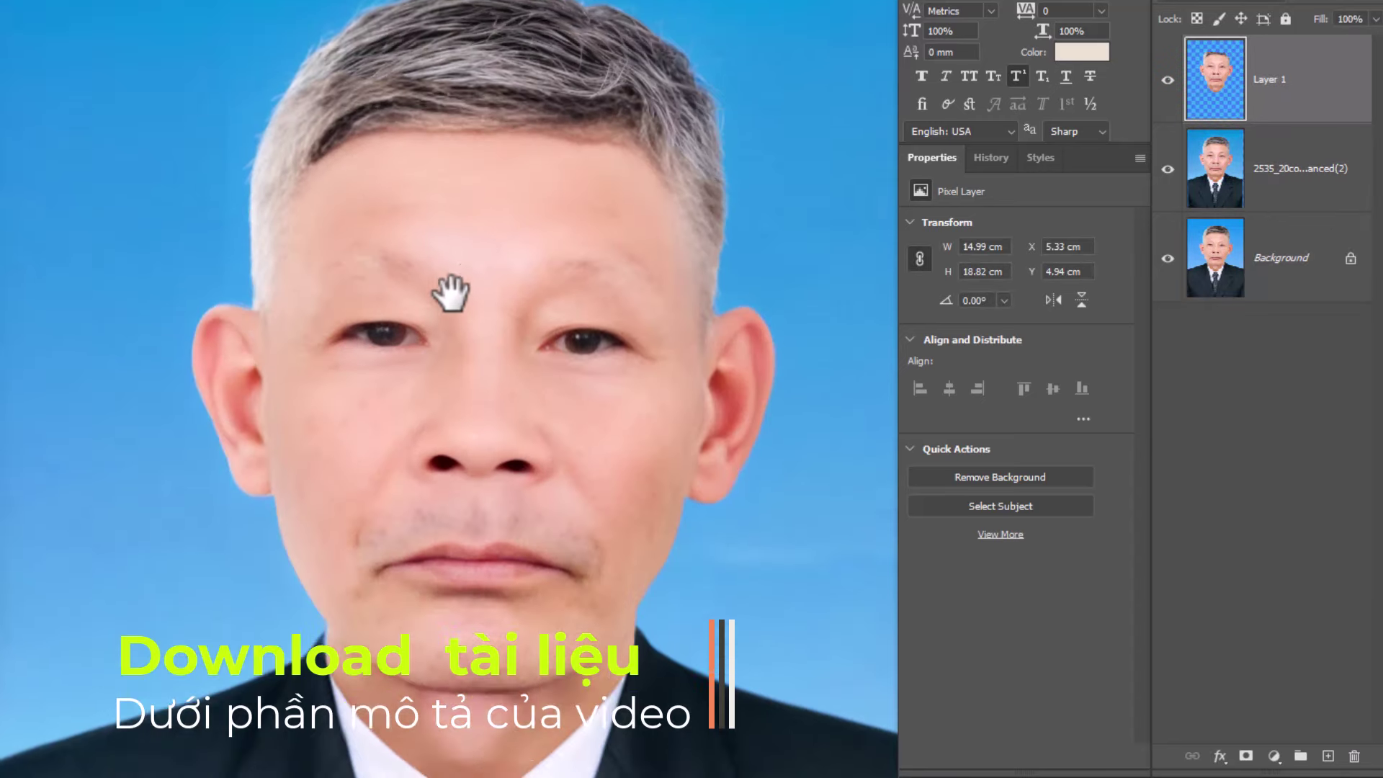
- Soften Layer 1's forehead edge with a larger eraser at 20% strength
scroll(494, 266, "up", 3)
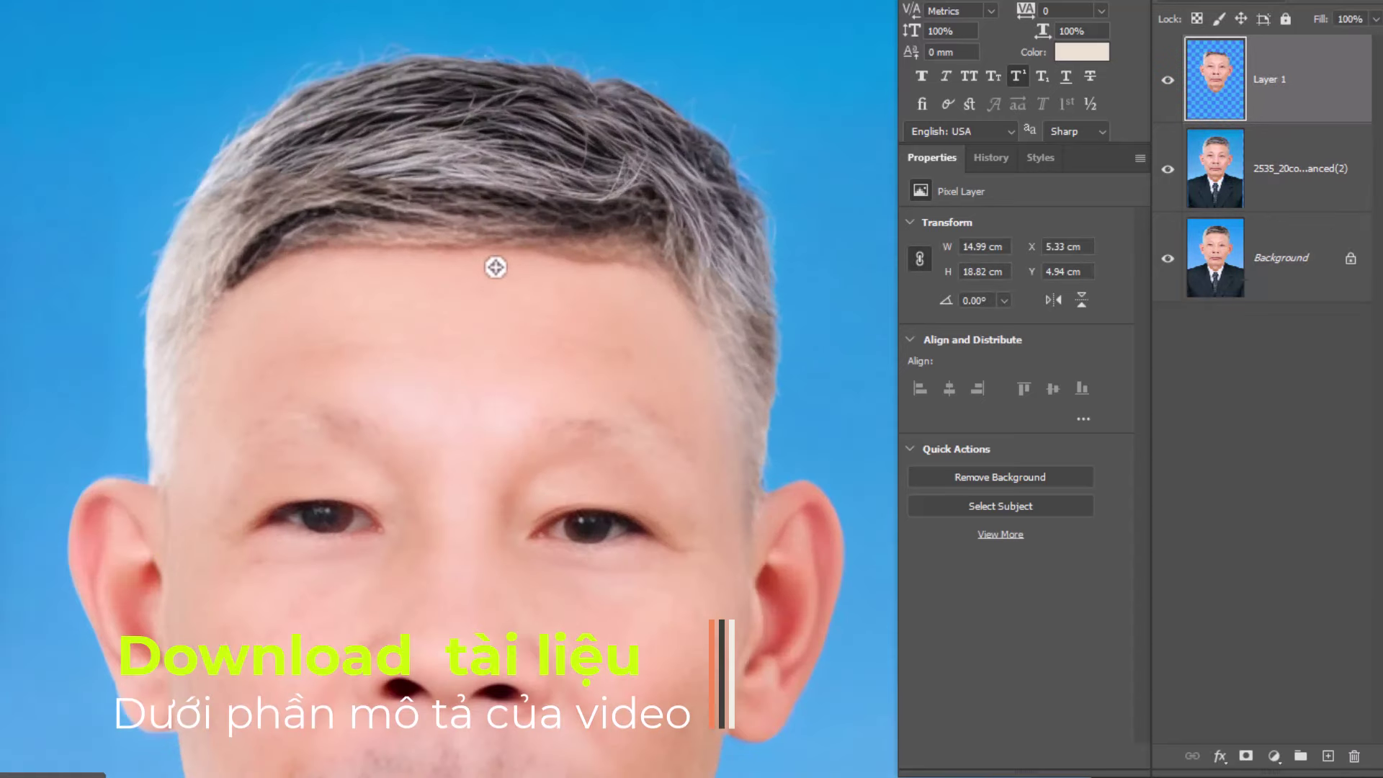
scroll(489, 242, "up", 2)
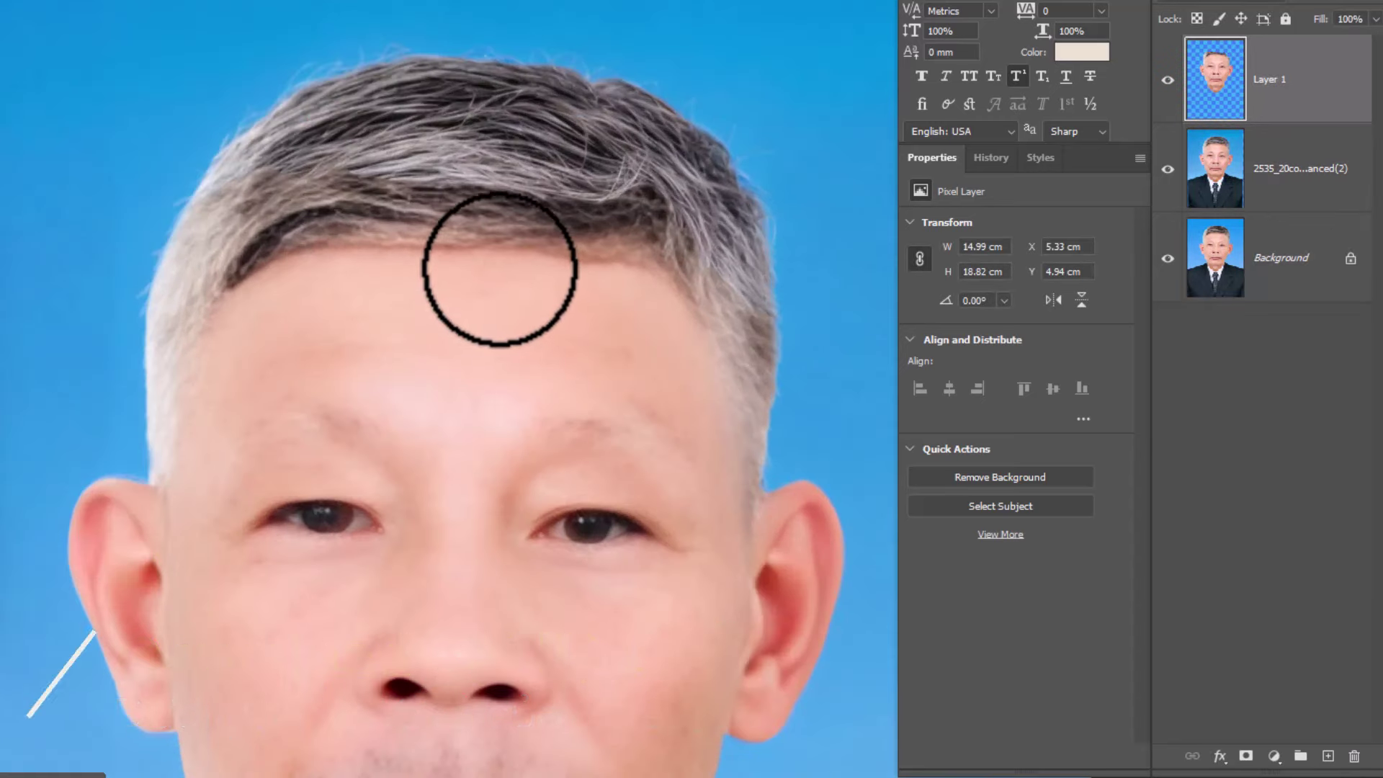
key("bracketright")
key("bracketright")
key("bracketright")
left_click_drag(525, 273, 532, 172)
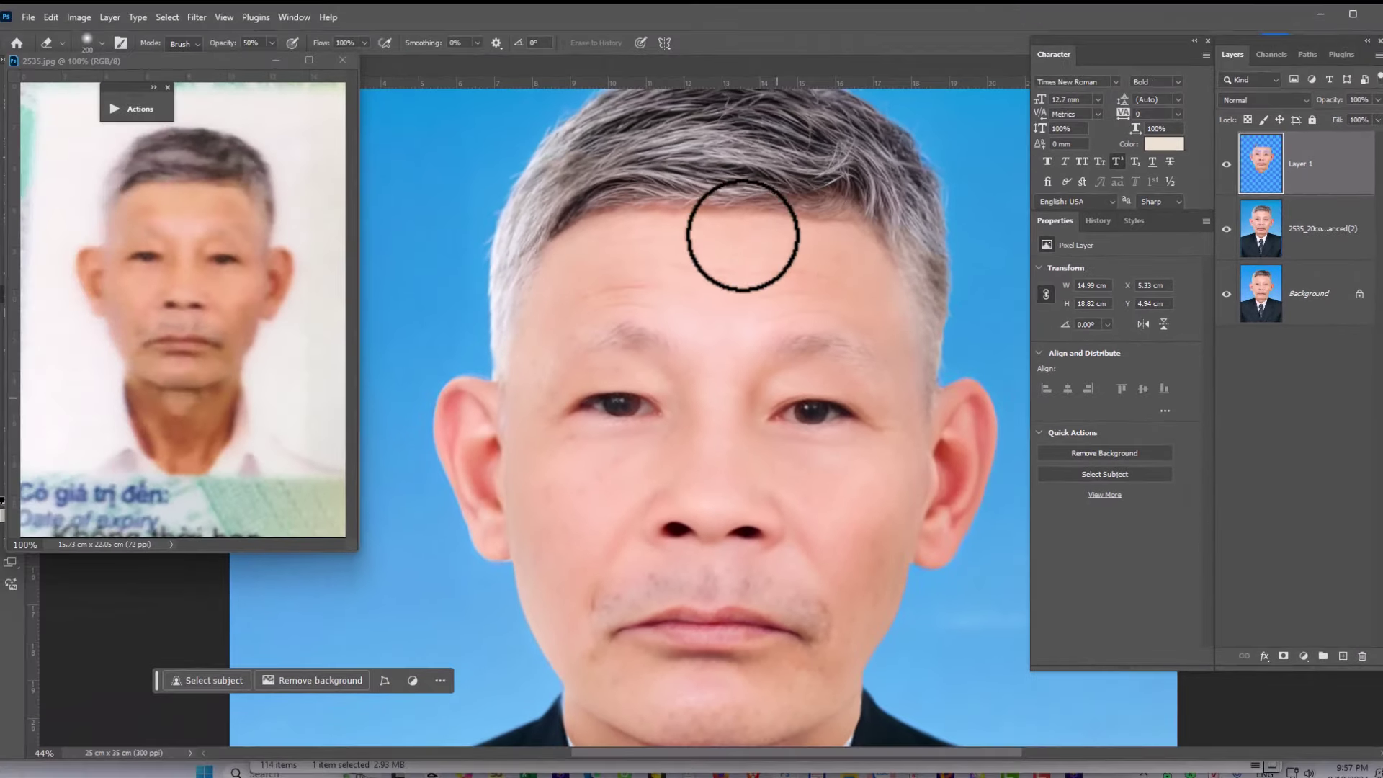
key("2")
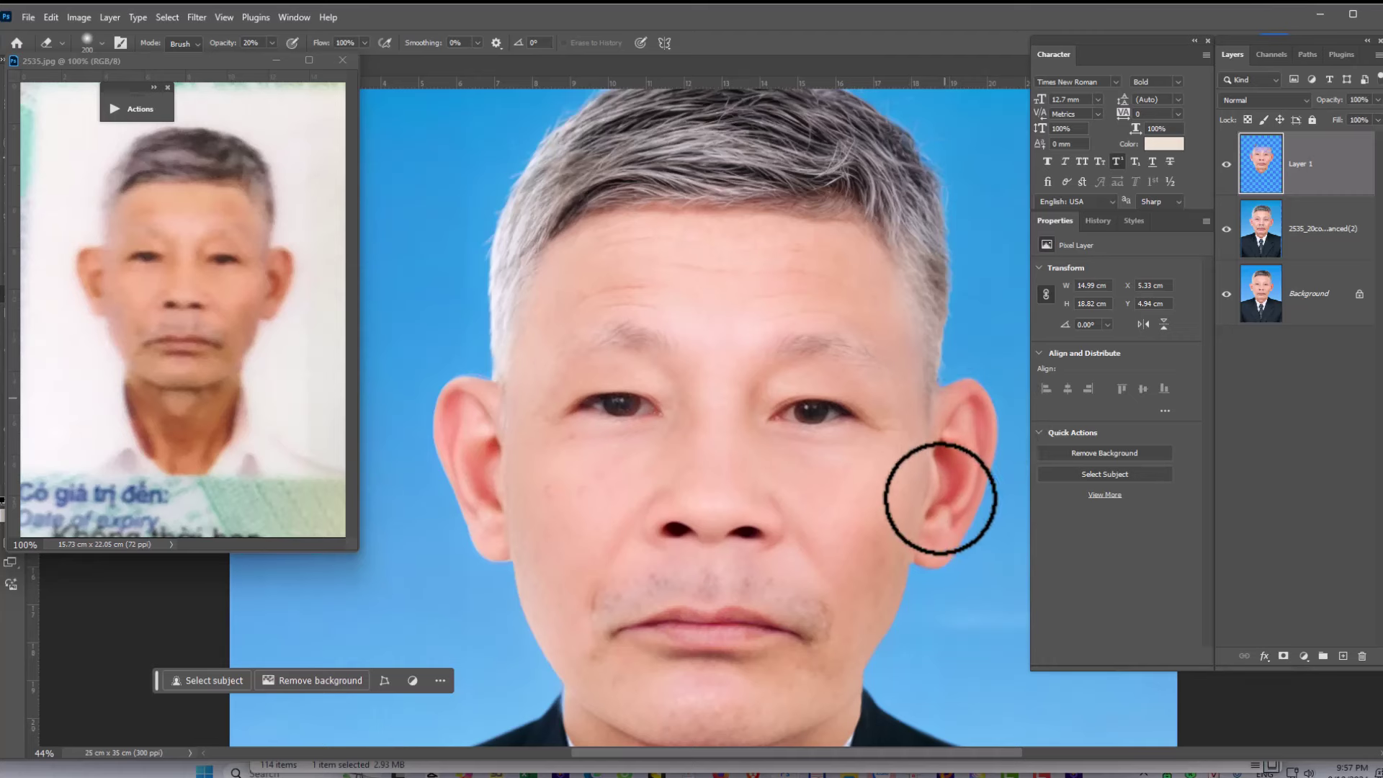
left_click_drag(967, 529, 904, 454)
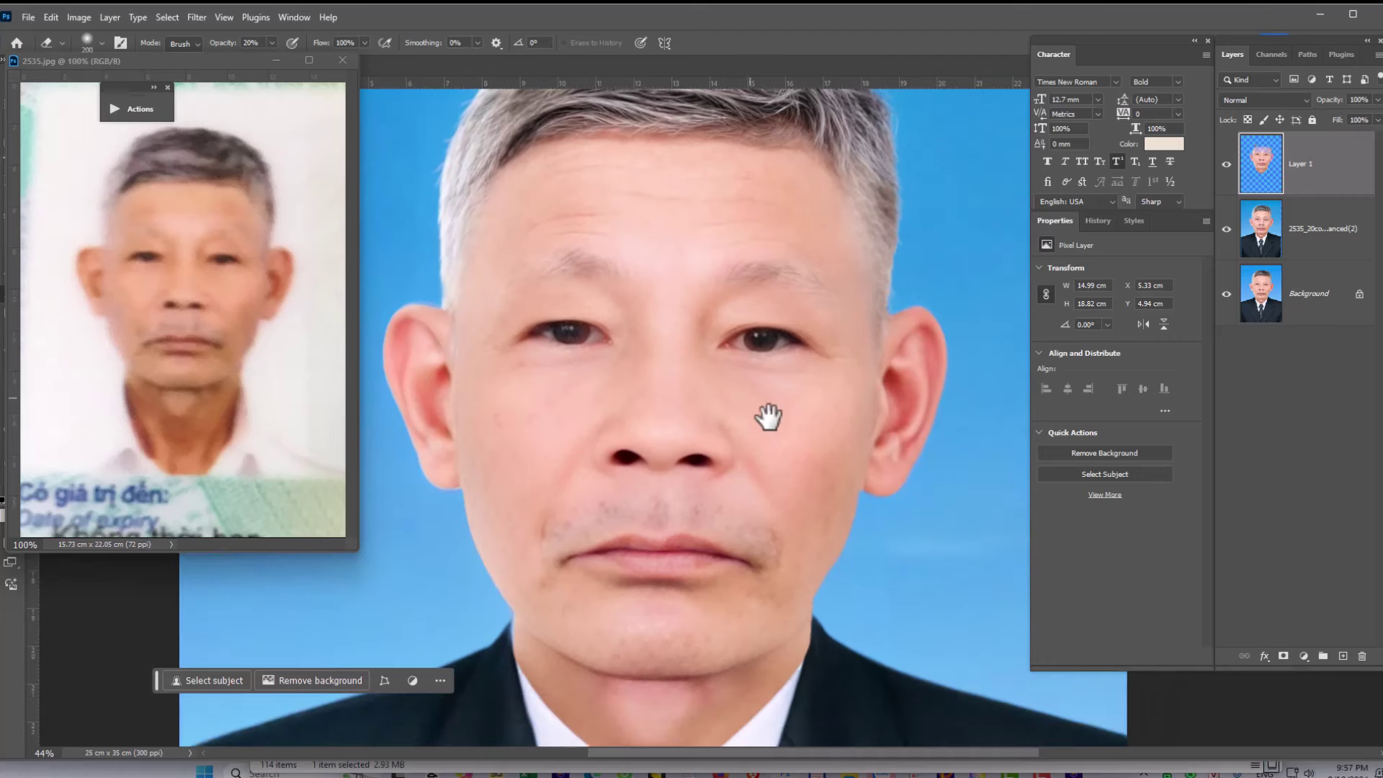
scroll(768, 417, "up", 2)
scroll(786, 417, "up", 2)
- With a smaller eraser at 50%, blend the right cheek, chin and left jaw edges
key("bracketleft")
key("bracketleft")
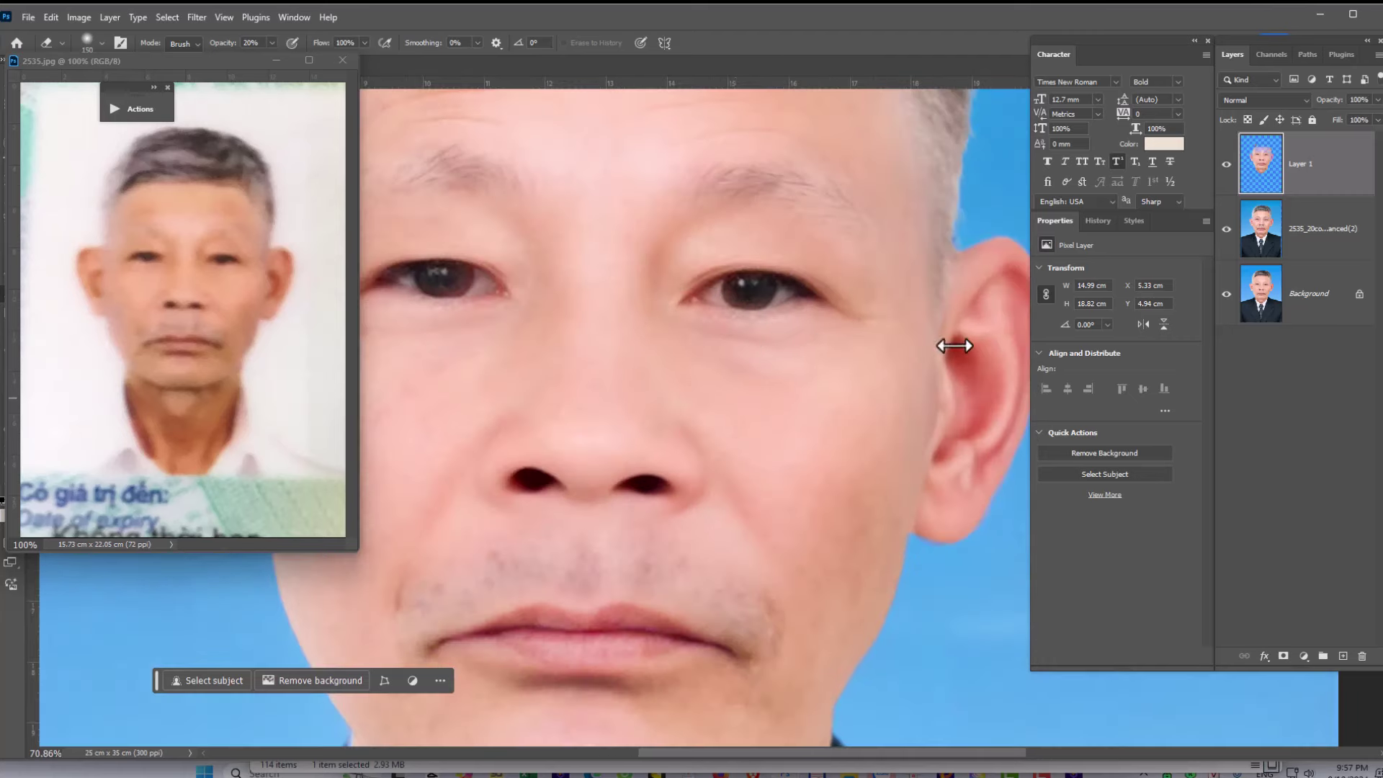
scroll(955, 346, "down", 1)
key("5")
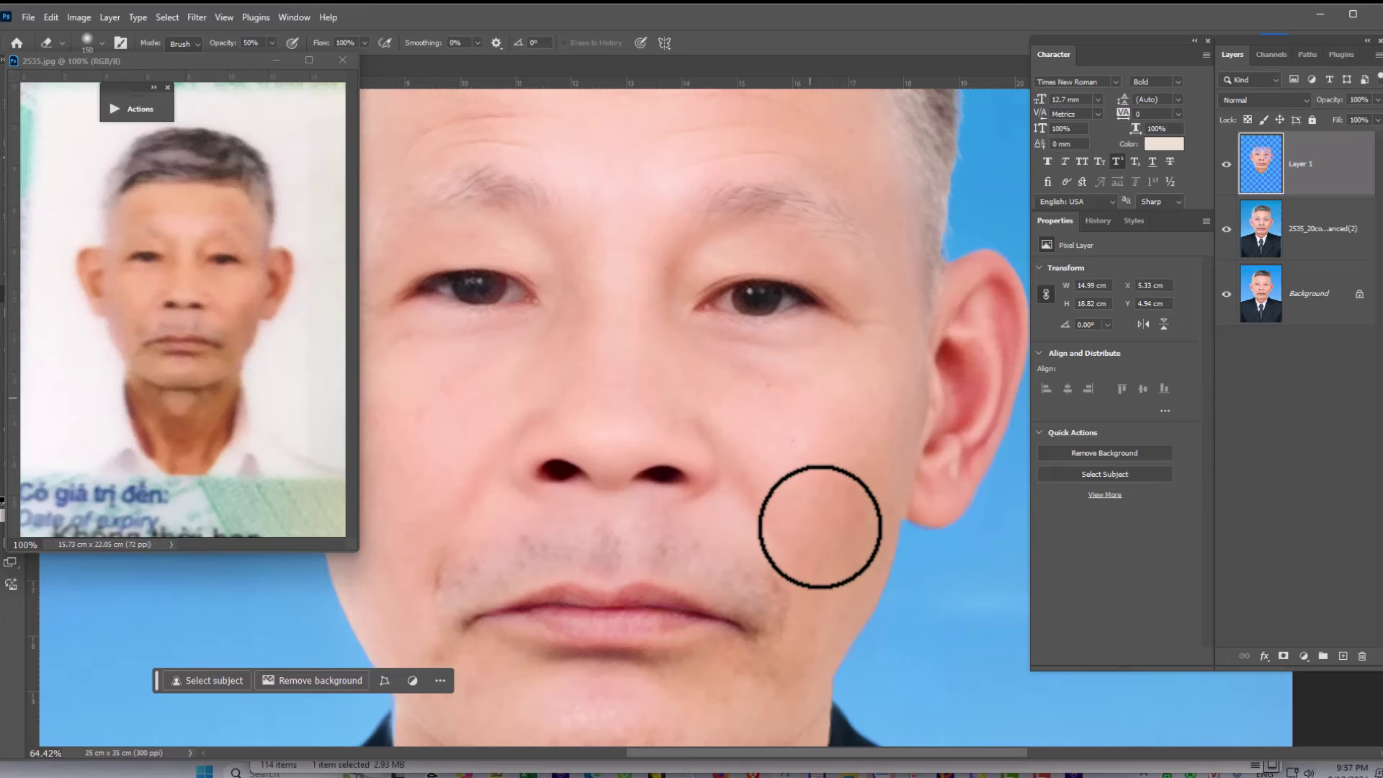
left_click_drag(820, 527, 881, 404)
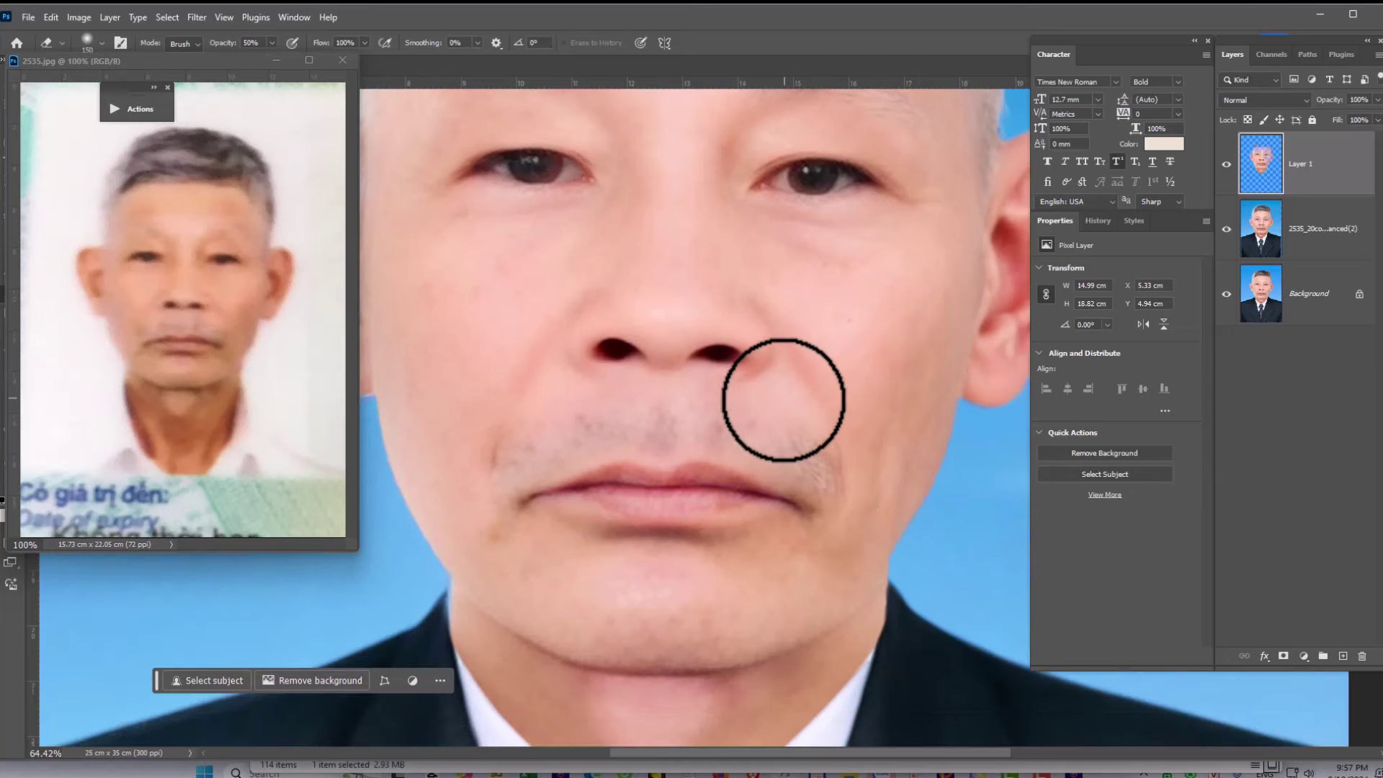
left_click_drag(839, 490, 870, 418)
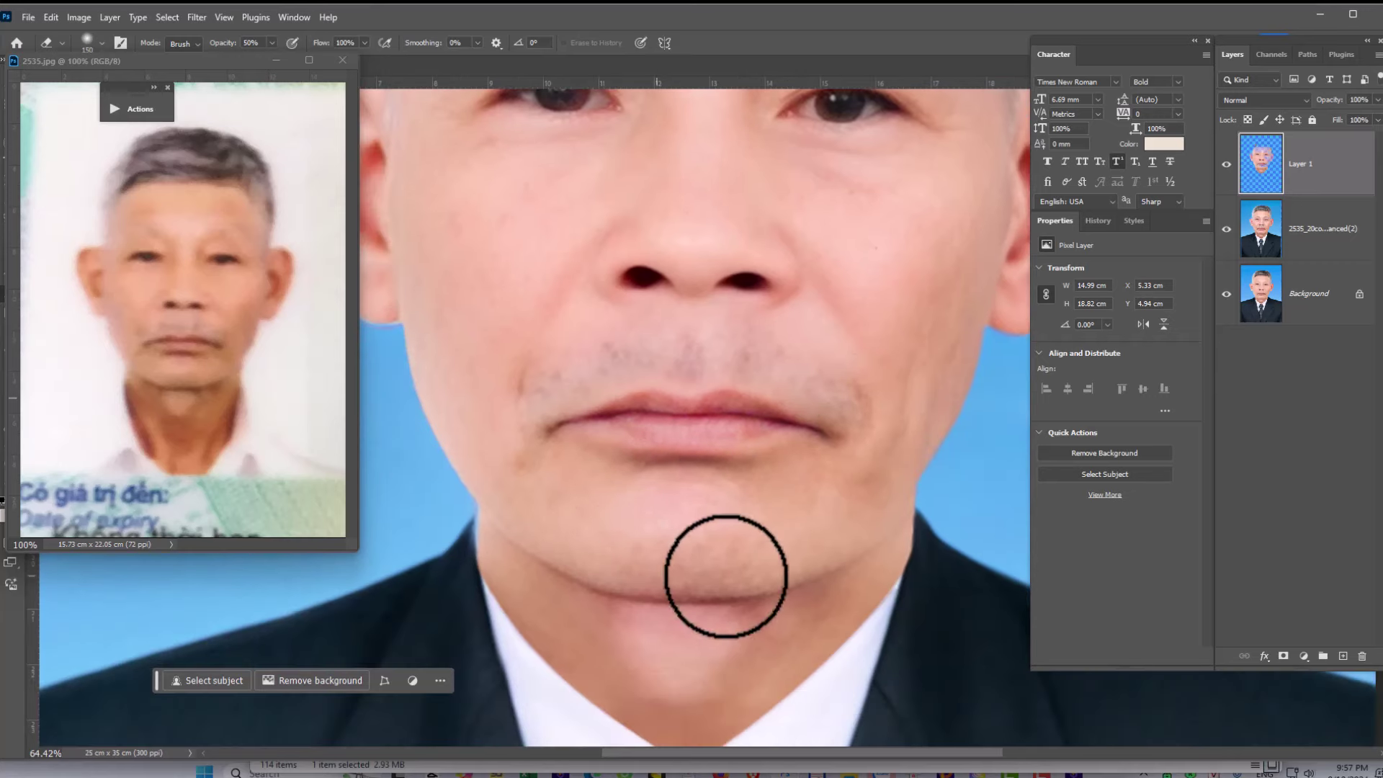
scroll(879, 490, "down", 3)
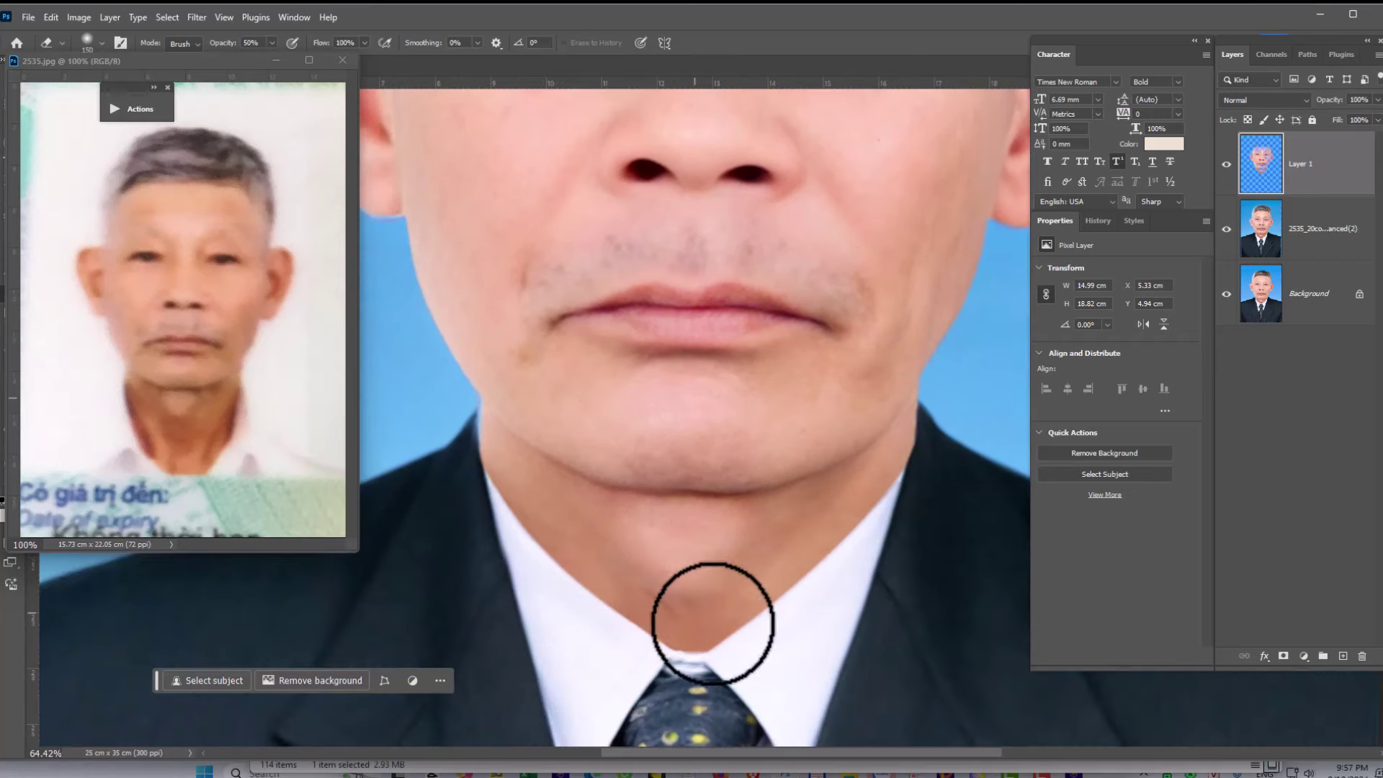
left_click_drag(680, 547, 781, 587)
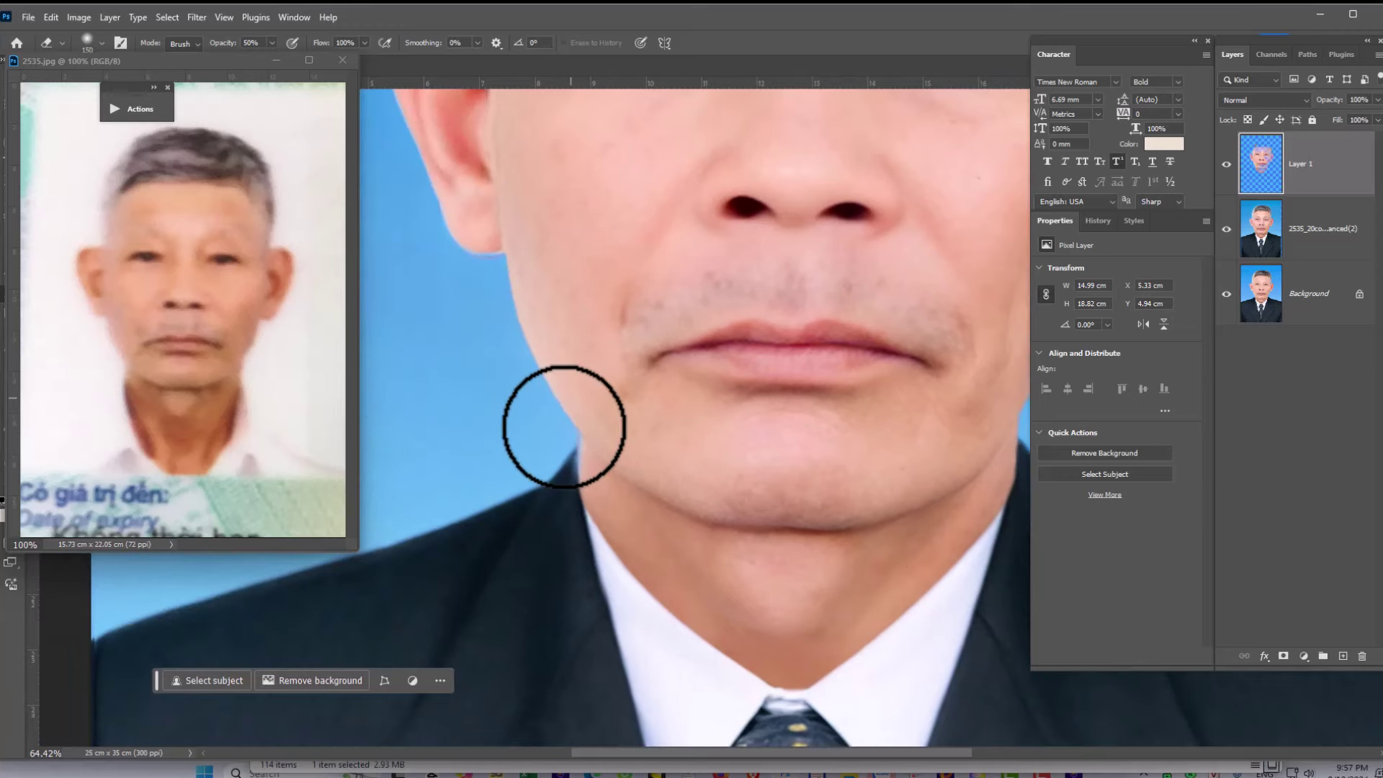
scroll(564, 432, "up", 7)
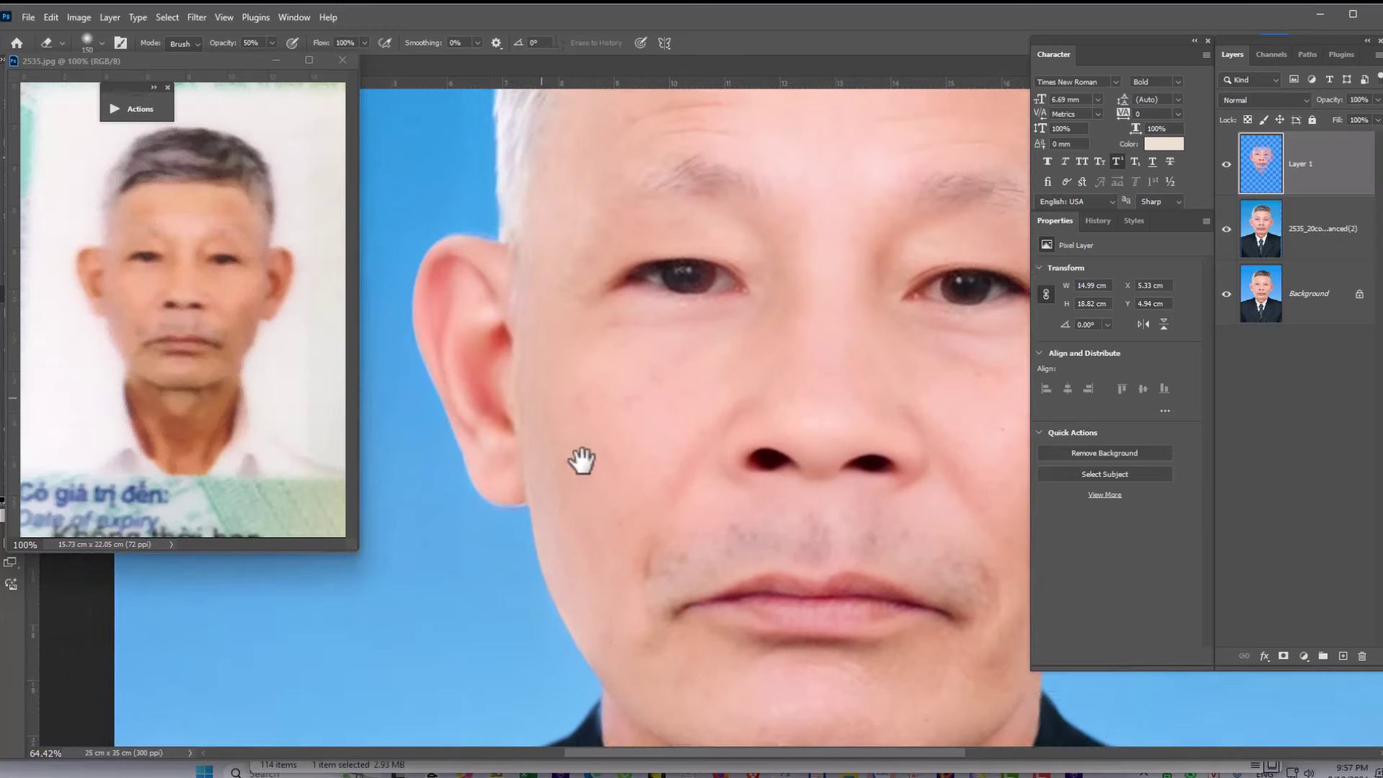
scroll(583, 461, "up", 2)
scroll(540, 377, "up", 2)
- Blend the face edges around the forehead, nose, mouth, eyes and hair
left_click_drag(437, 473, 425, 488)
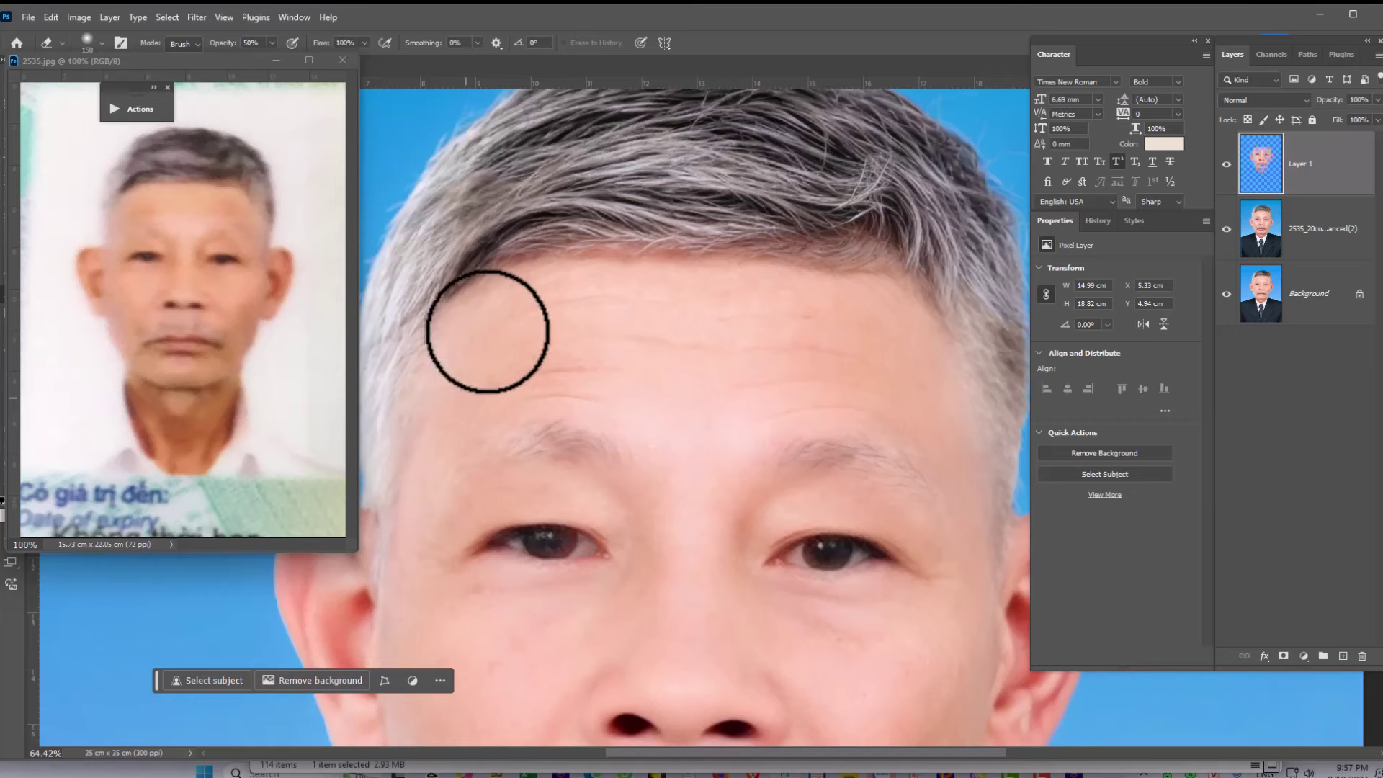
left_click_drag(607, 337, 701, 316)
scroll(702, 323, "down", 1)
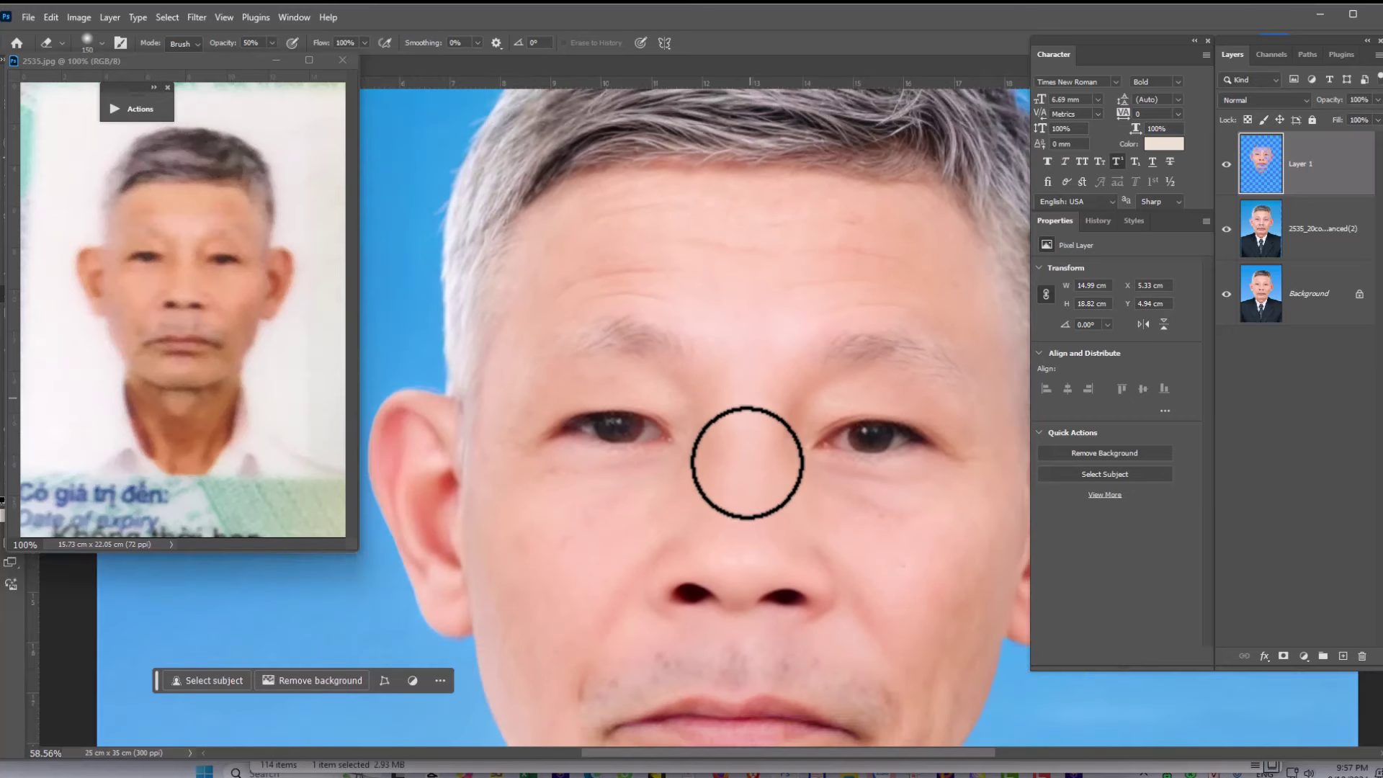
left_click_drag(618, 536, 699, 369)
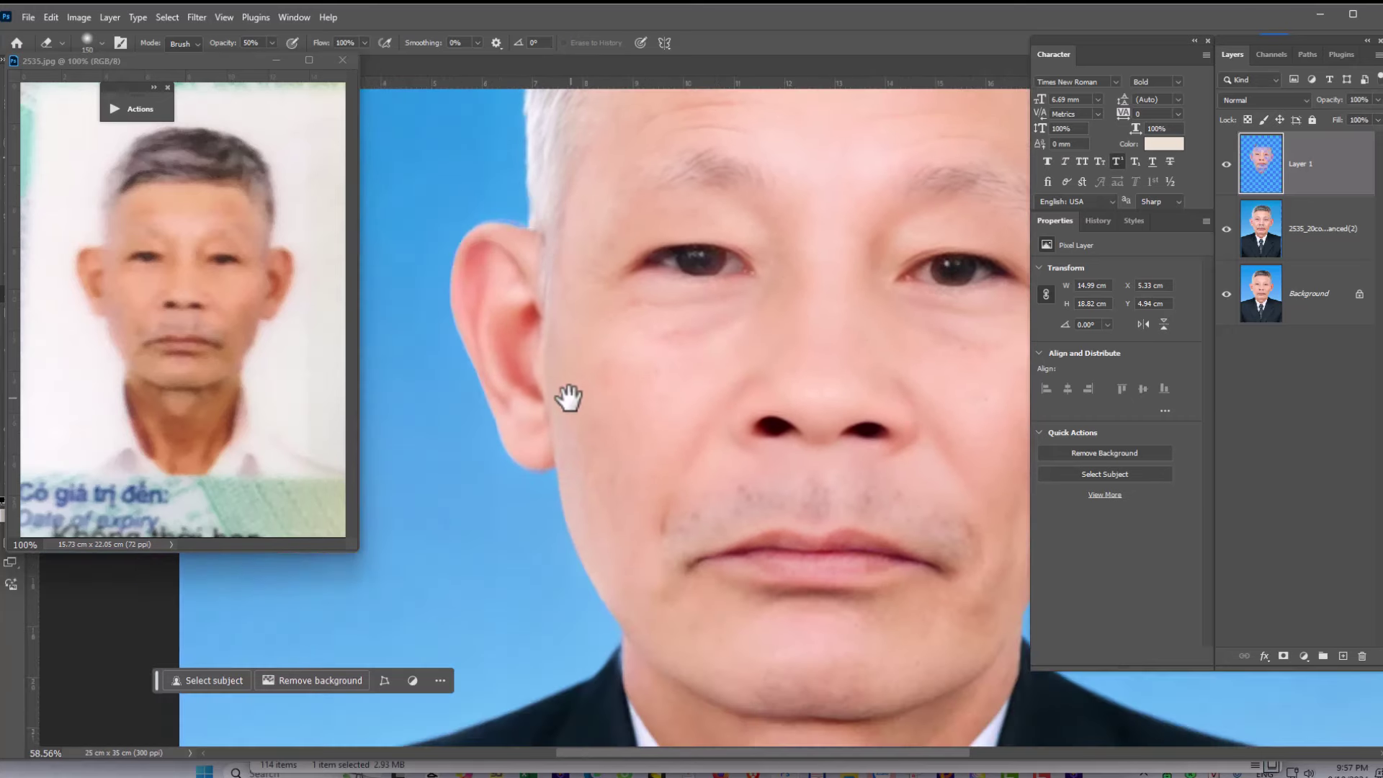
left_click_drag(713, 469, 634, 490)
left_click_drag(738, 346, 657, 425)
left_click_drag(737, 414, 711, 358)
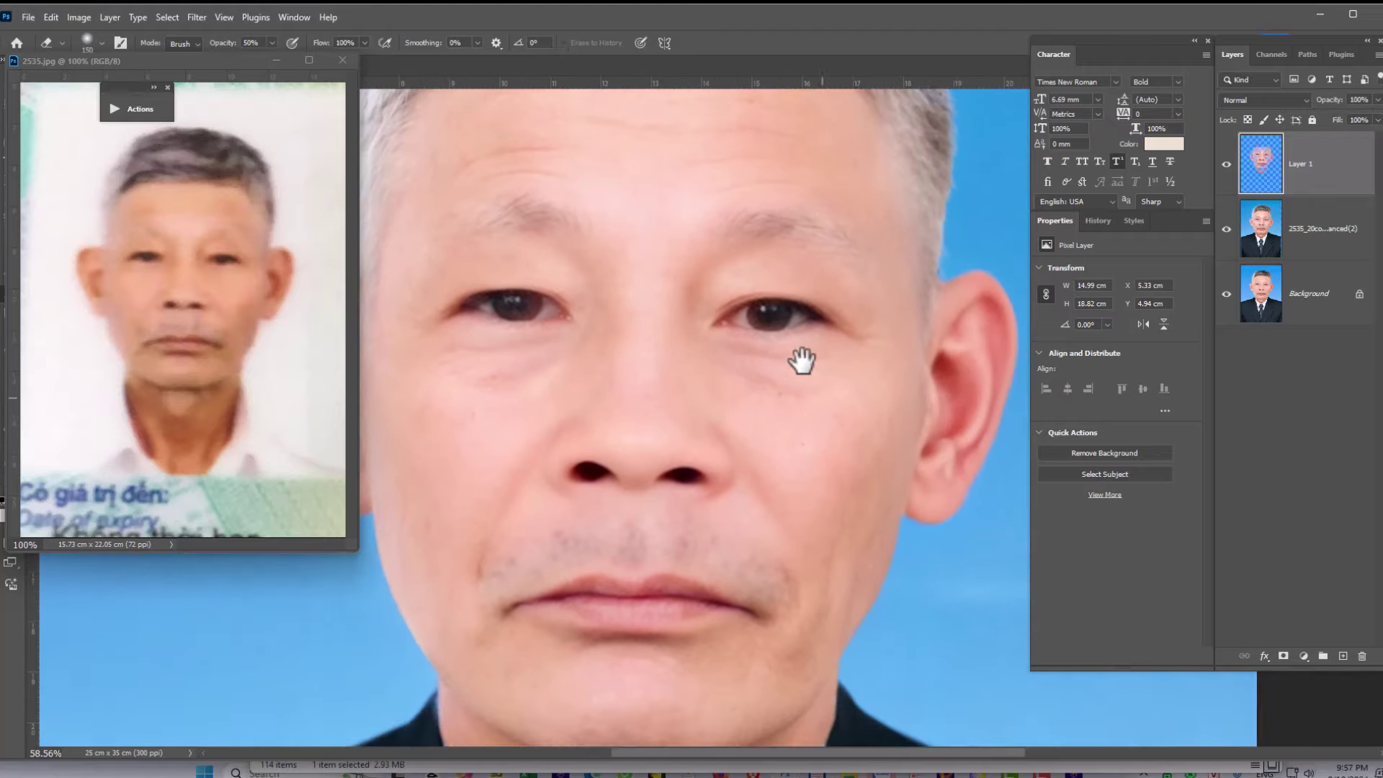
left_click_drag(800, 361, 786, 329)
left_click_drag(850, 212, 849, 299)
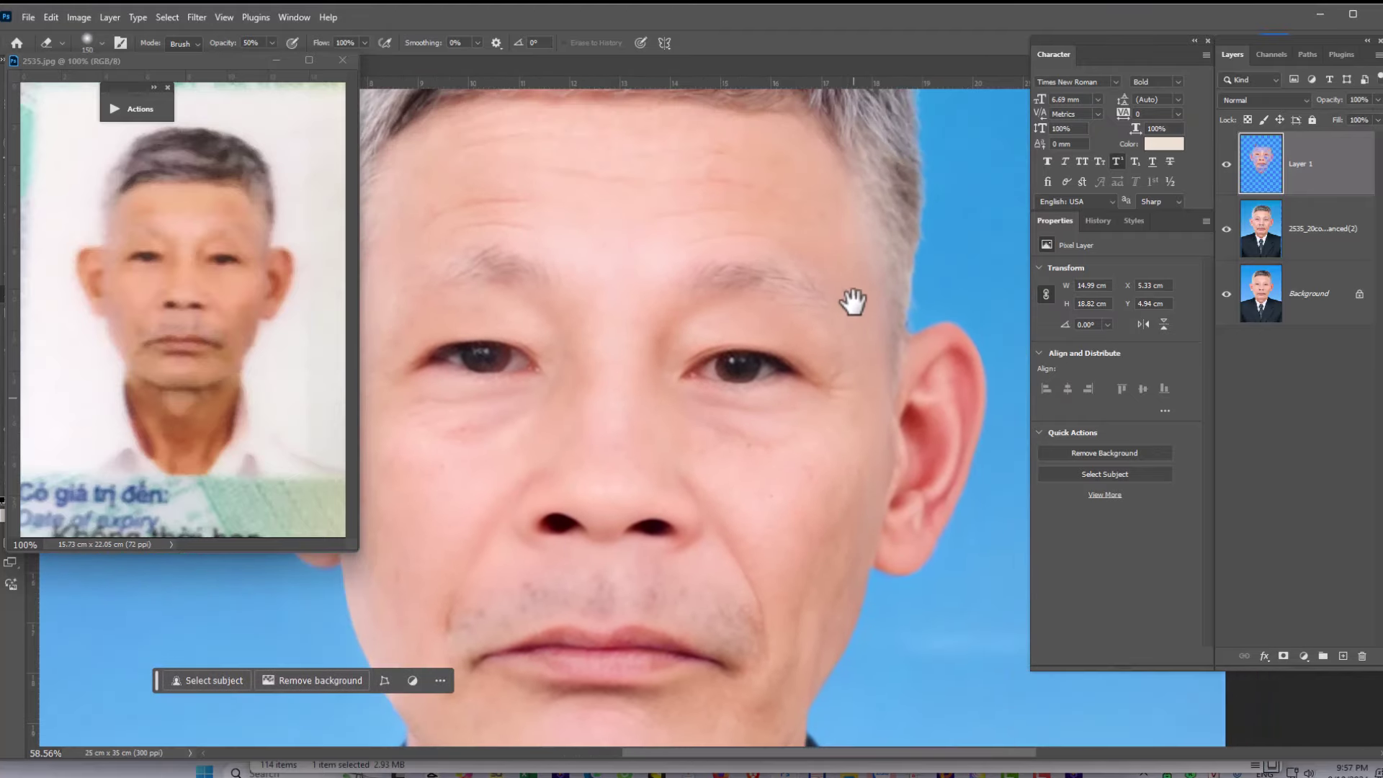
left_click_drag(584, 329, 595, 358)
left_click_drag(735, 332, 823, 345)
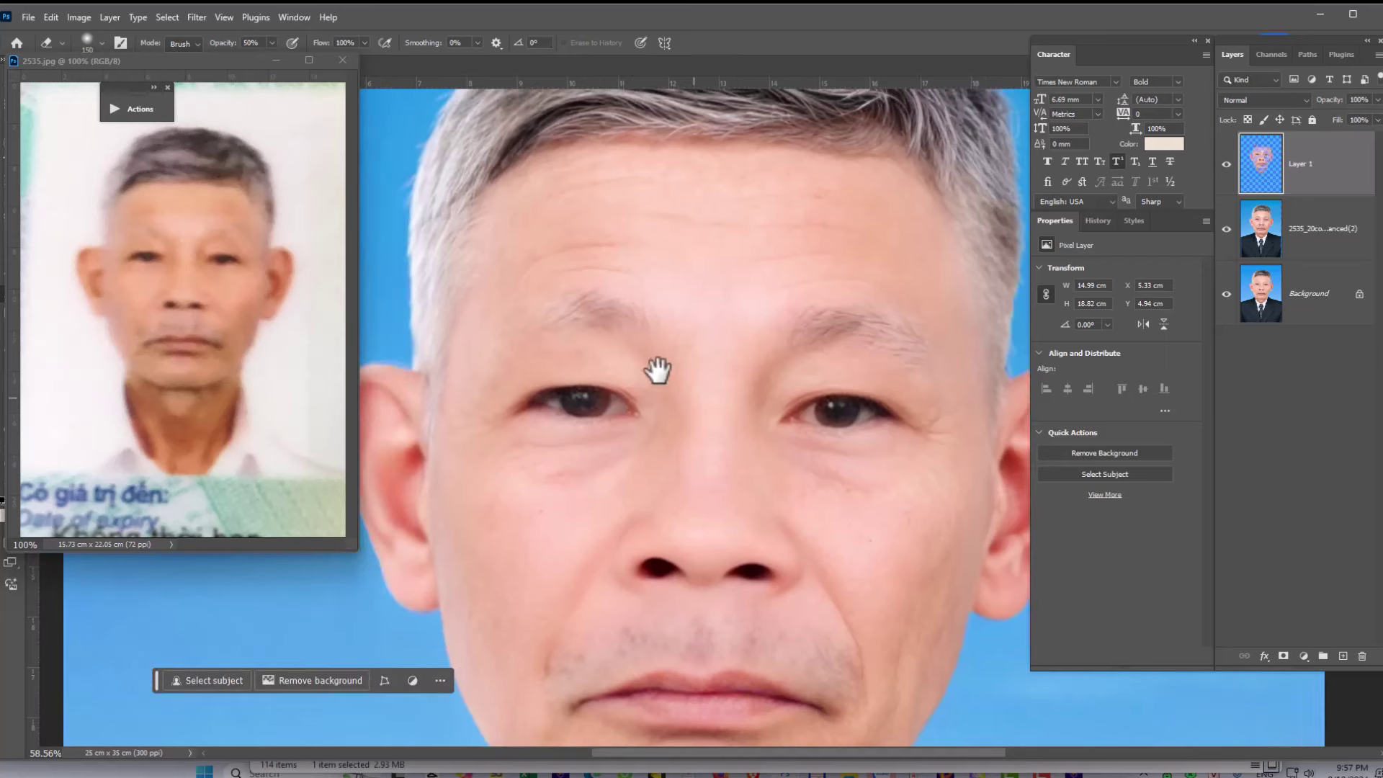
left_click_drag(603, 341, 604, 288)
mouse_move(599, 505)
left_mouse_down()
mouse_move(716, 469)
mouse_move(696, 396)
left_mouse_up()
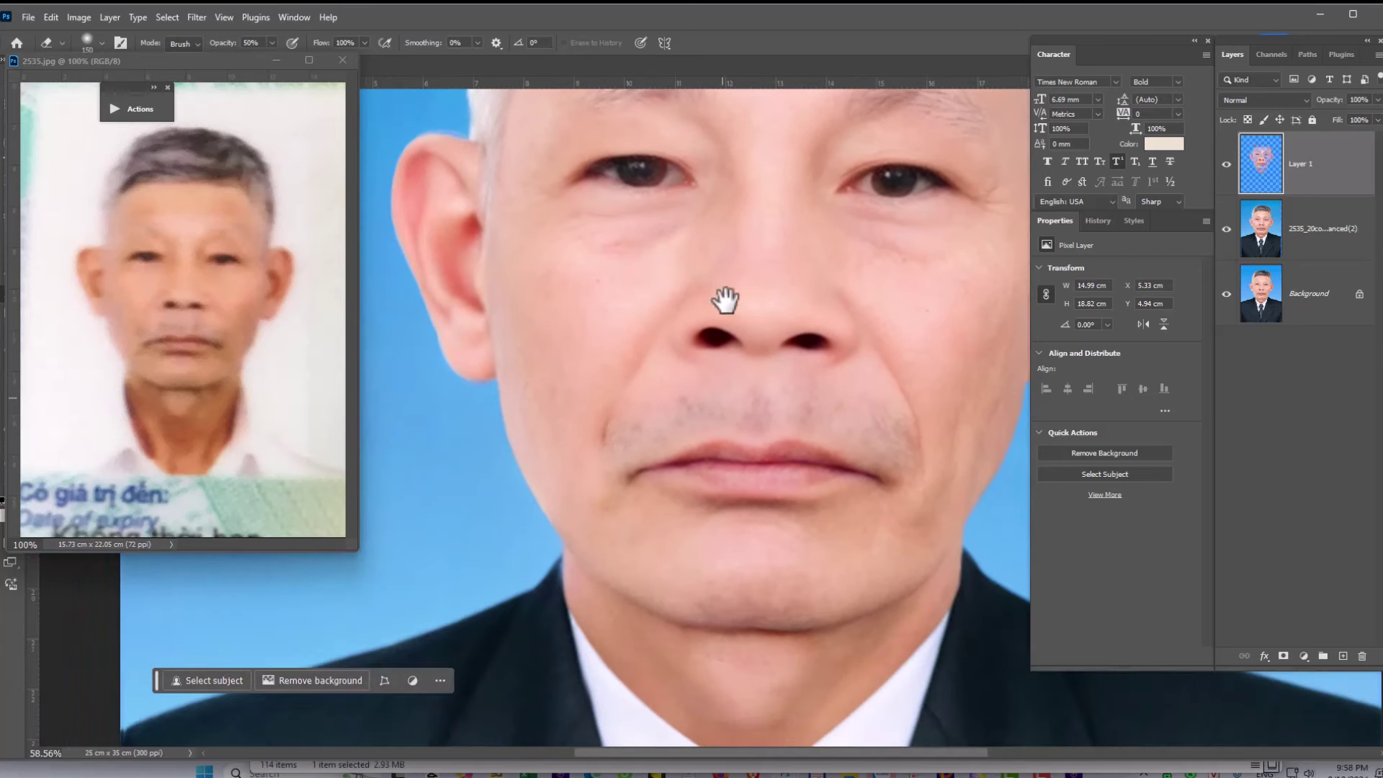
- Finish blending around the chin and eyes, then zoom out to review the portrait
left_click_drag(635, 652, 648, 551)
left_click_drag(799, 560, 867, 451)
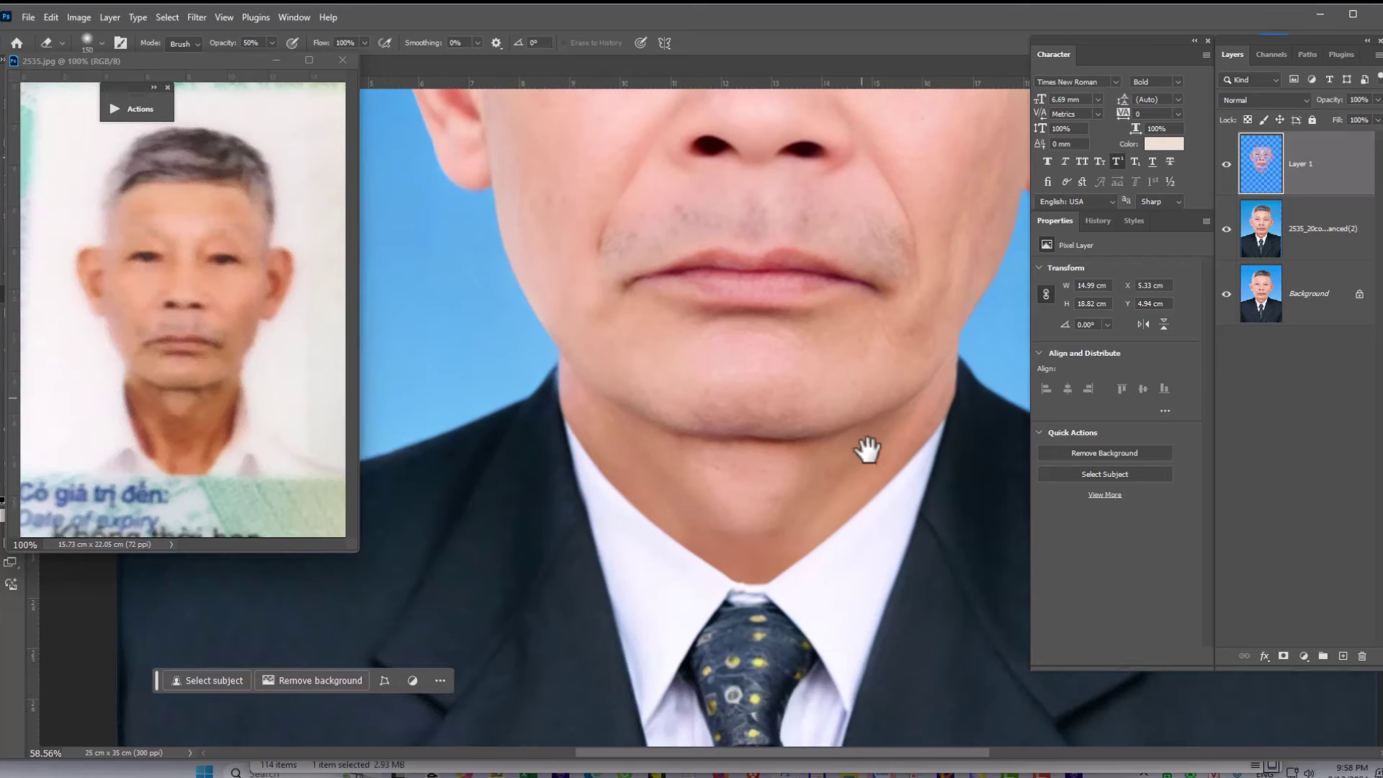
scroll(867, 451, "up", 1)
scroll(855, 417, "up", 1)
scroll(843, 371, "up", 2)
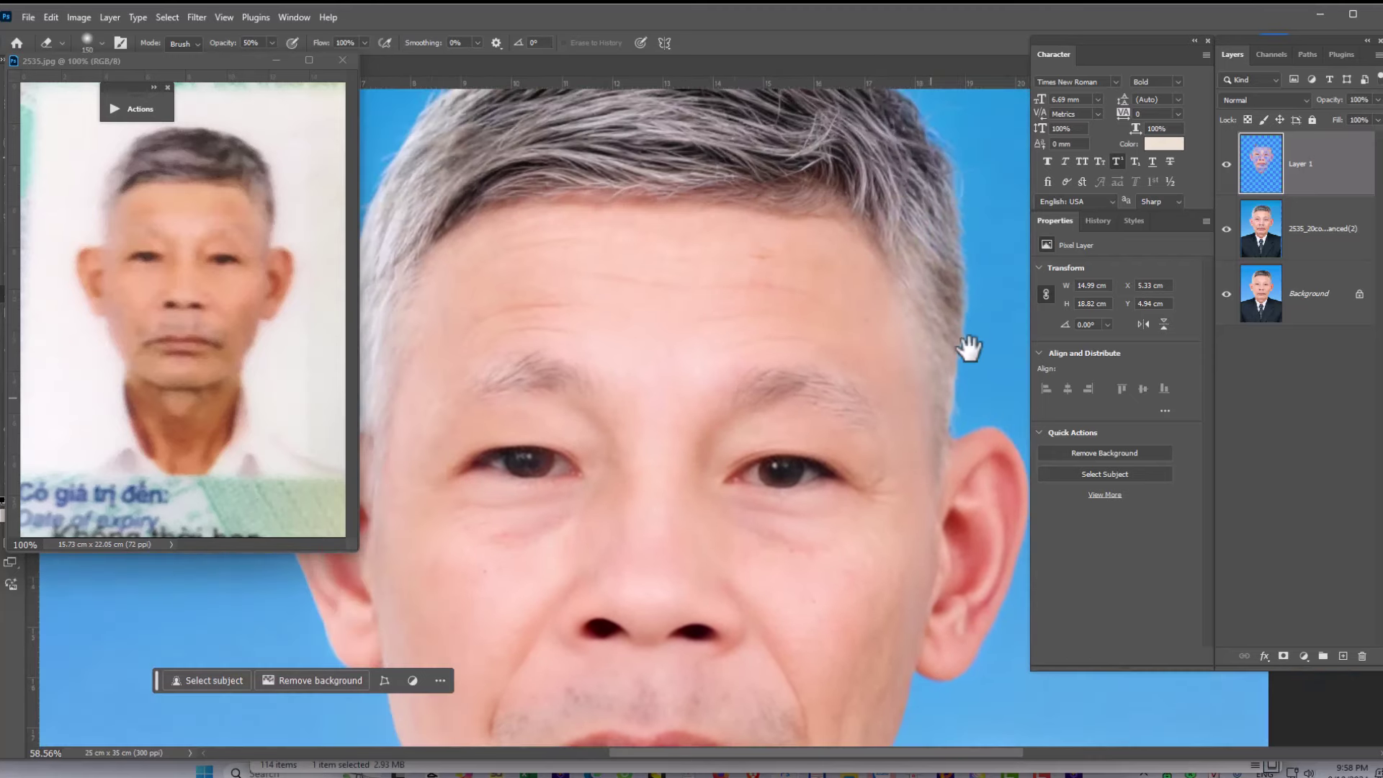
scroll(721, 253, "down", 1)
scroll(721, 253, "left", 2)
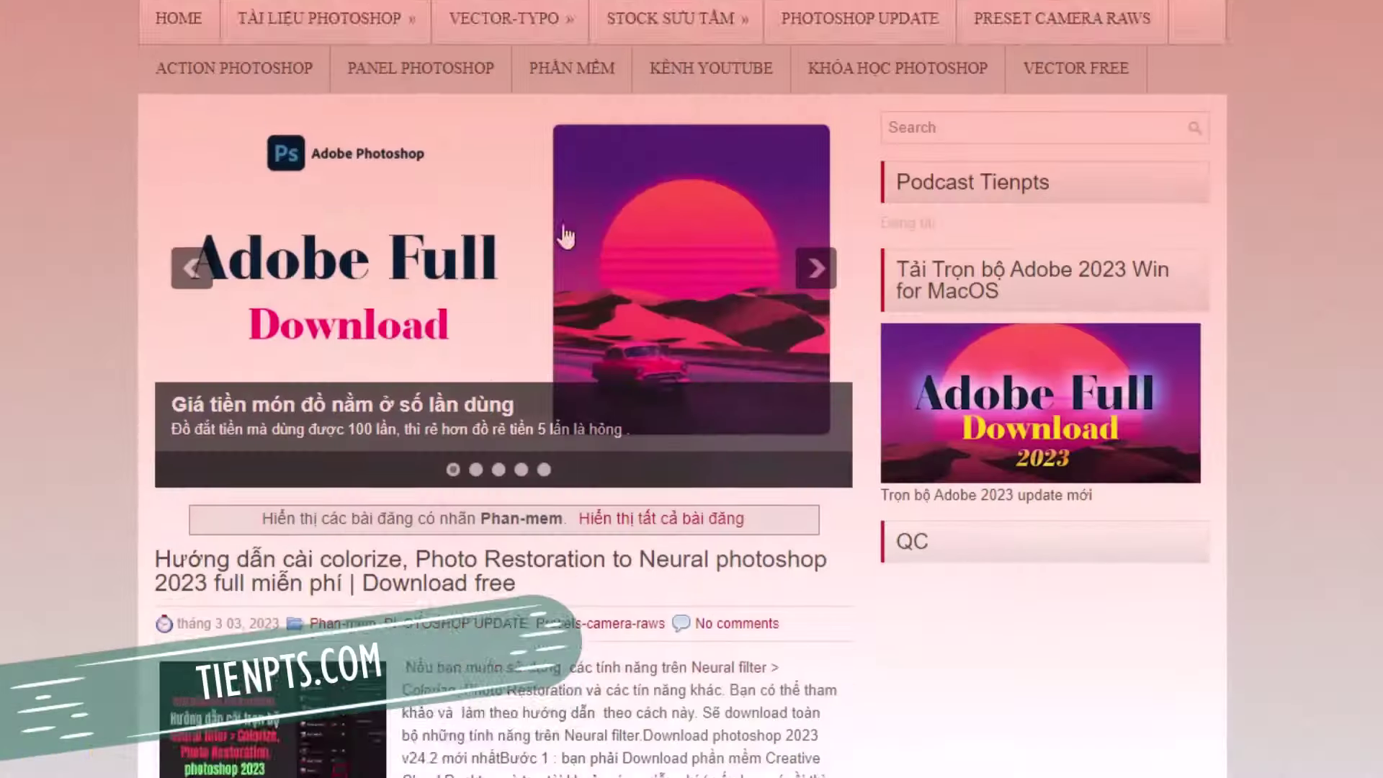
scroll(565, 237, "down", 5)
scroll(504, 317, "down", 5)
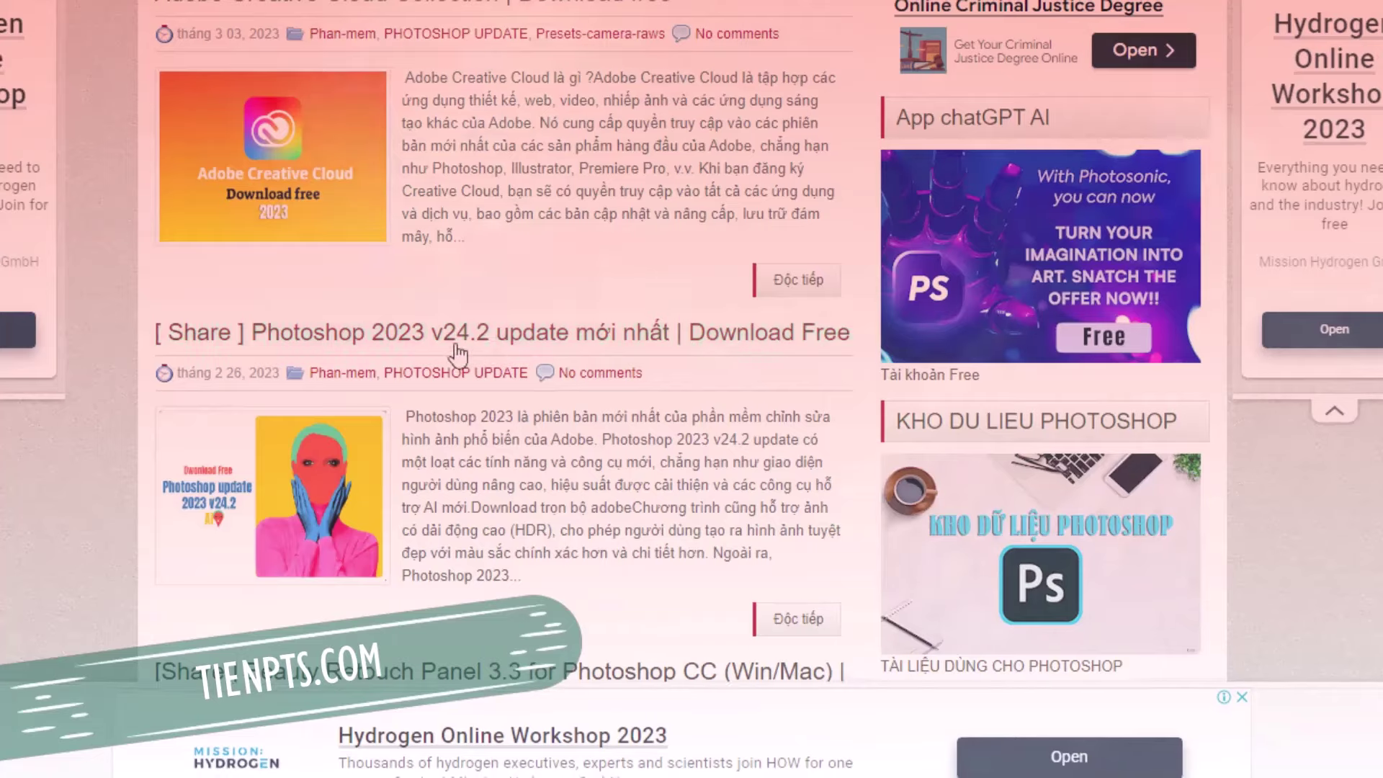
left_click(480, 340)
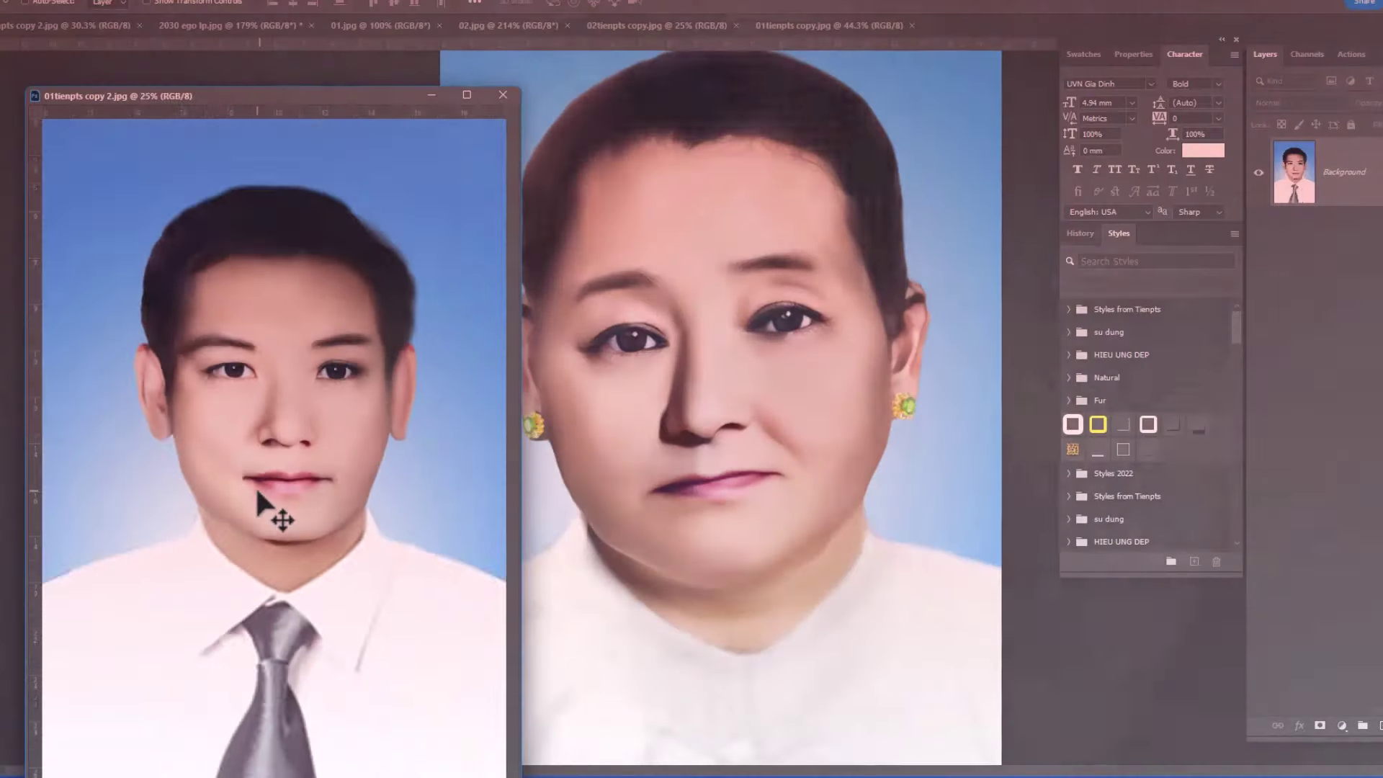
scroll(255, 486, "down", 1)
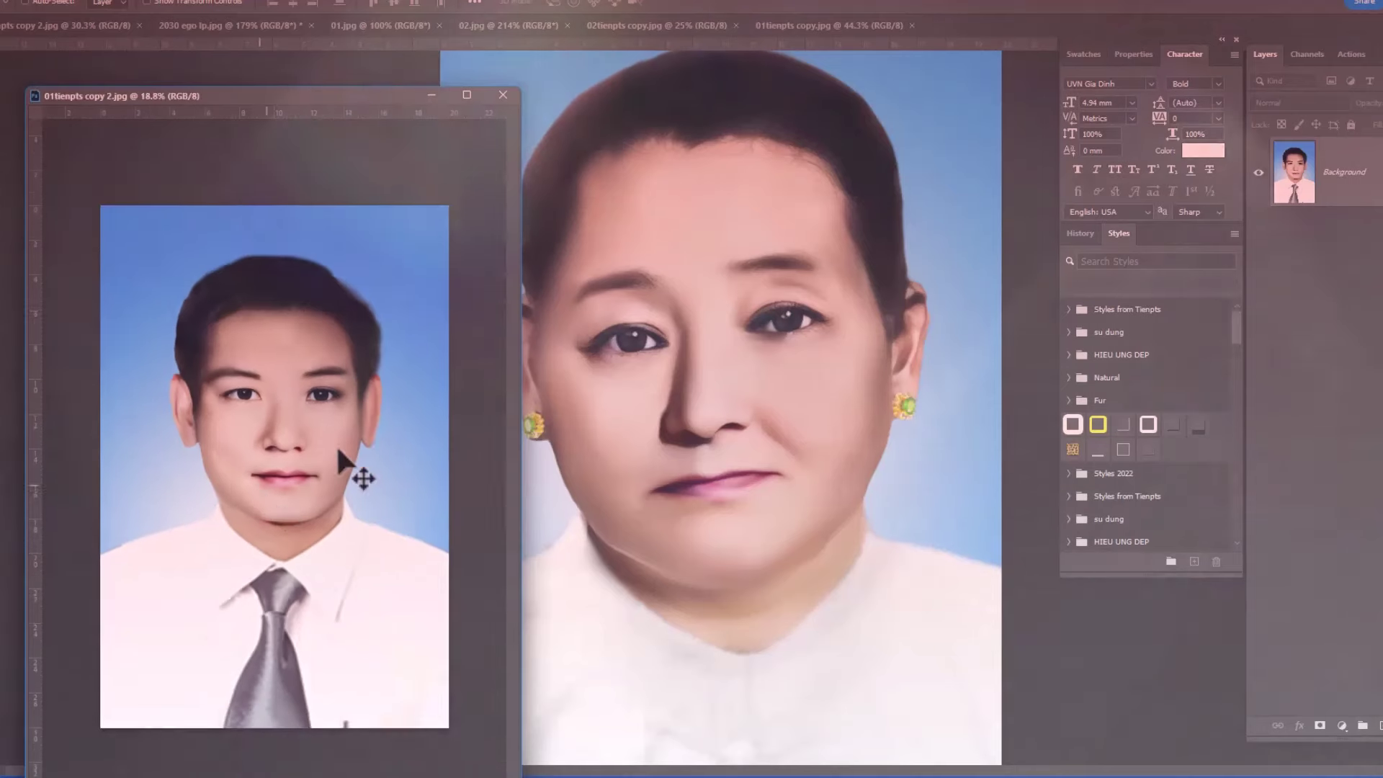